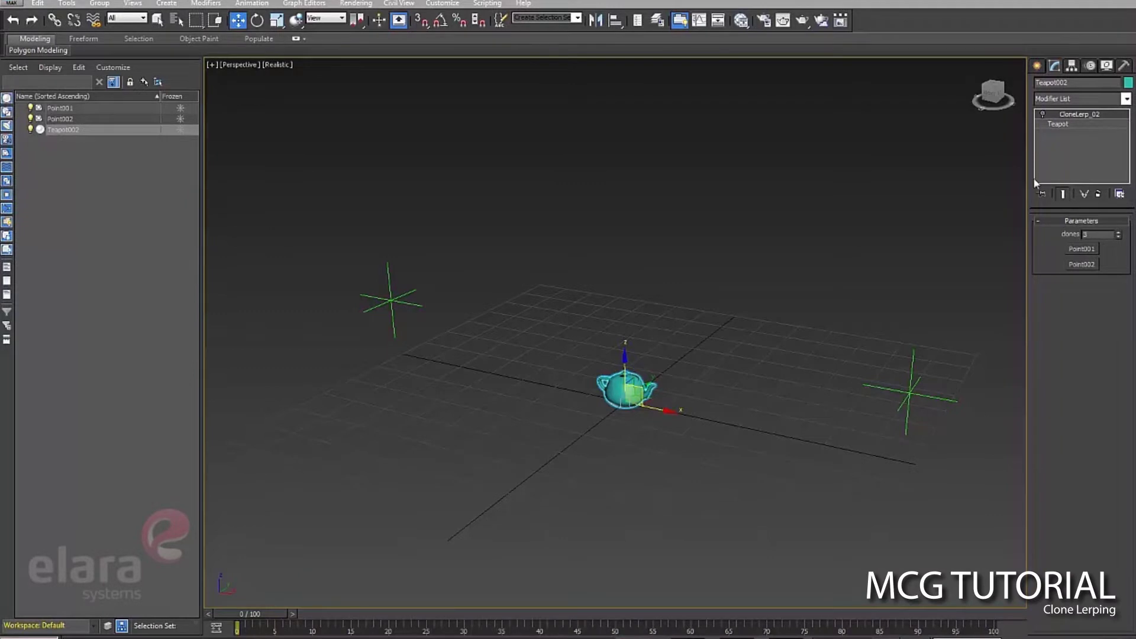
# Select the teapot and turn on its CloneLerp_02 modifier.
pyautogui.click(668, 424)
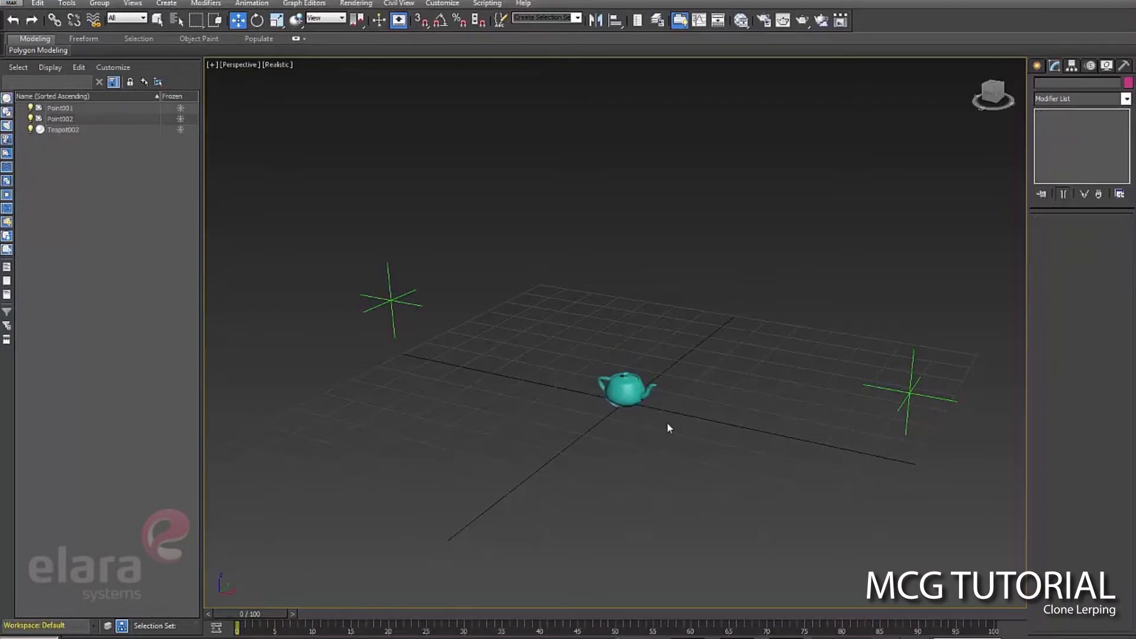
pyautogui.click(648, 382)
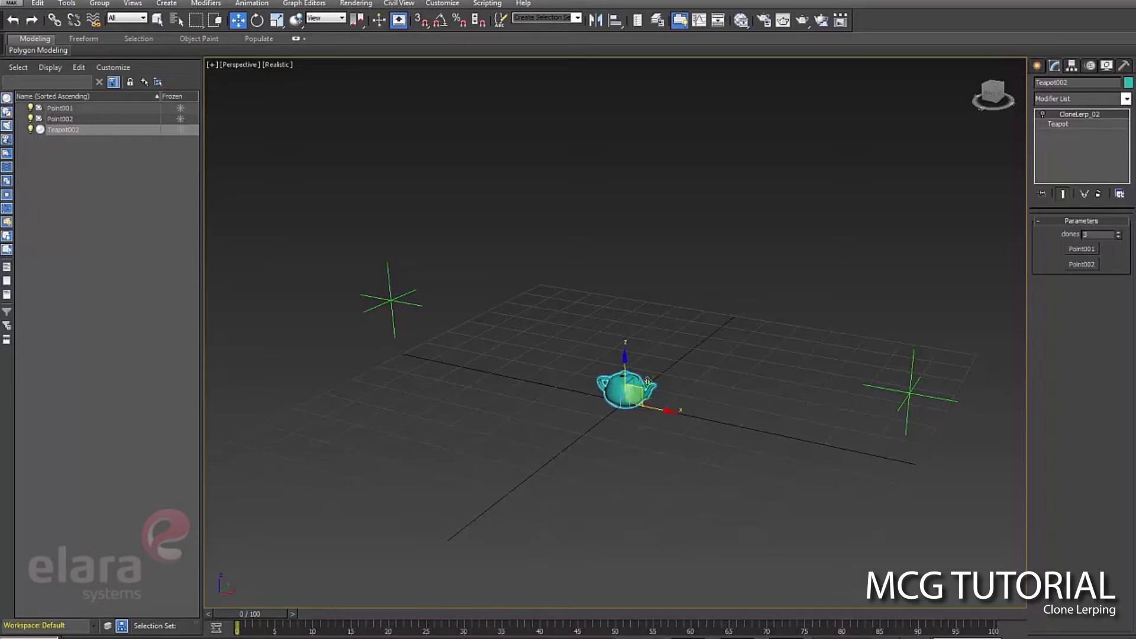
pyautogui.click(1043, 114)
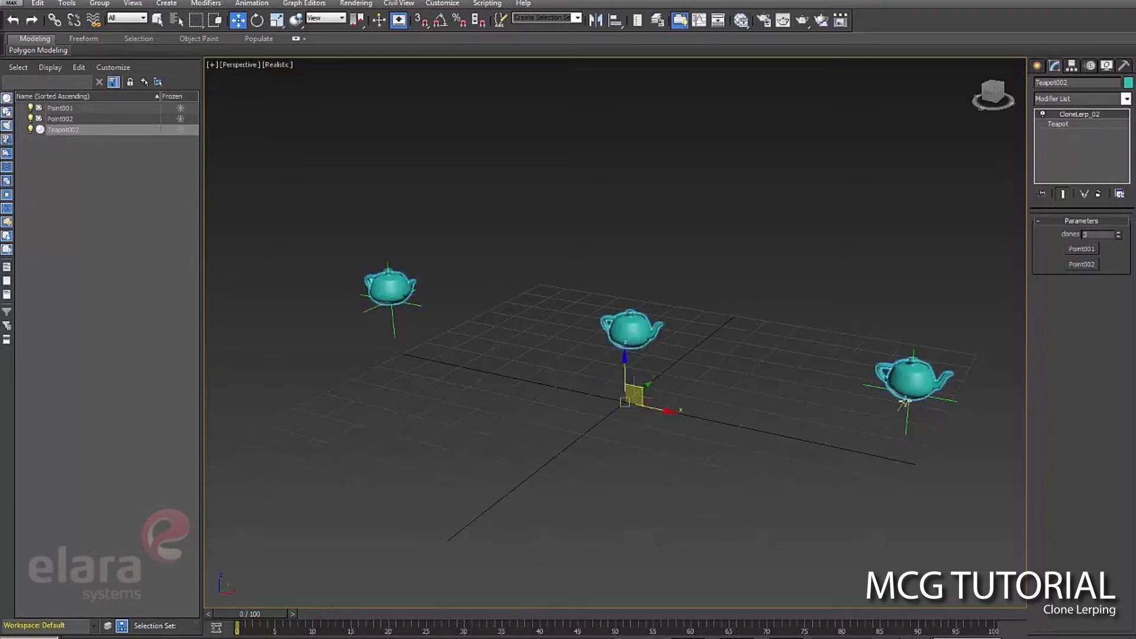
# Try the CloneLerp_02 setup by adjusting the modifier's clone count and manipulating the point helpers in the viewport.
pyautogui.click(395, 323)
pyautogui.click(911, 378)
pyautogui.moveTo(1120, 238); pyautogui.dragTo(1120, 234)
pyautogui.click(886, 417)
pyautogui.moveTo(886, 417); pyautogui.dragTo(716, 442)
pyautogui.moveTo(841, 306); pyautogui.dragTo(912, 355)
pyautogui.click(775, 329)
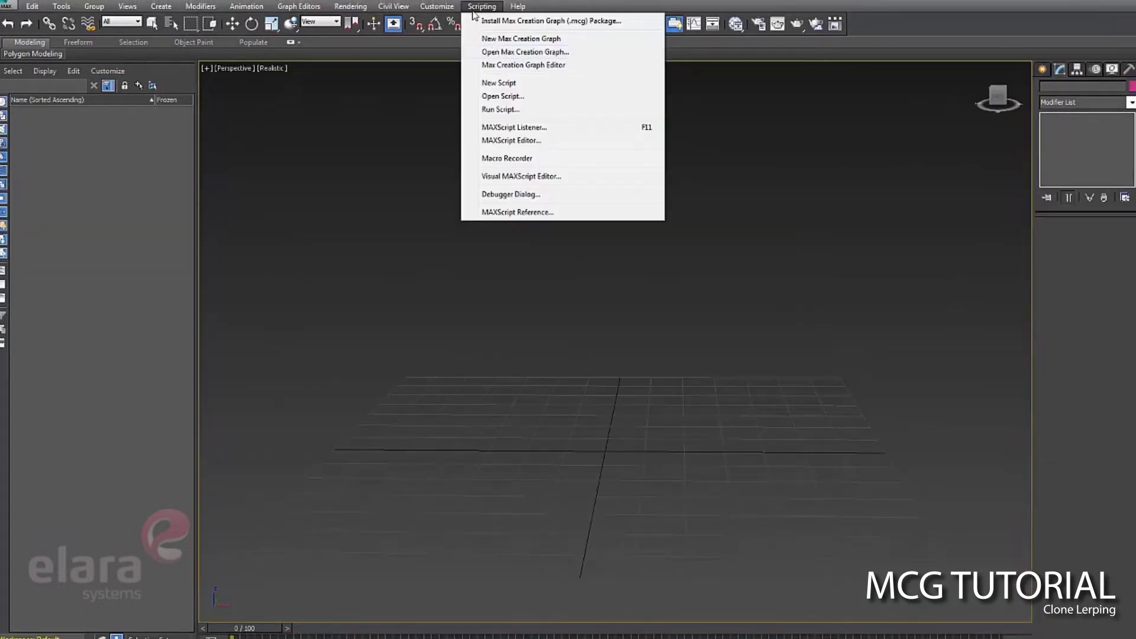
# Open the Max Creation Graph Editor, then resize and reposition its window to uncover the viewport grid.
pyautogui.click(502, 65)
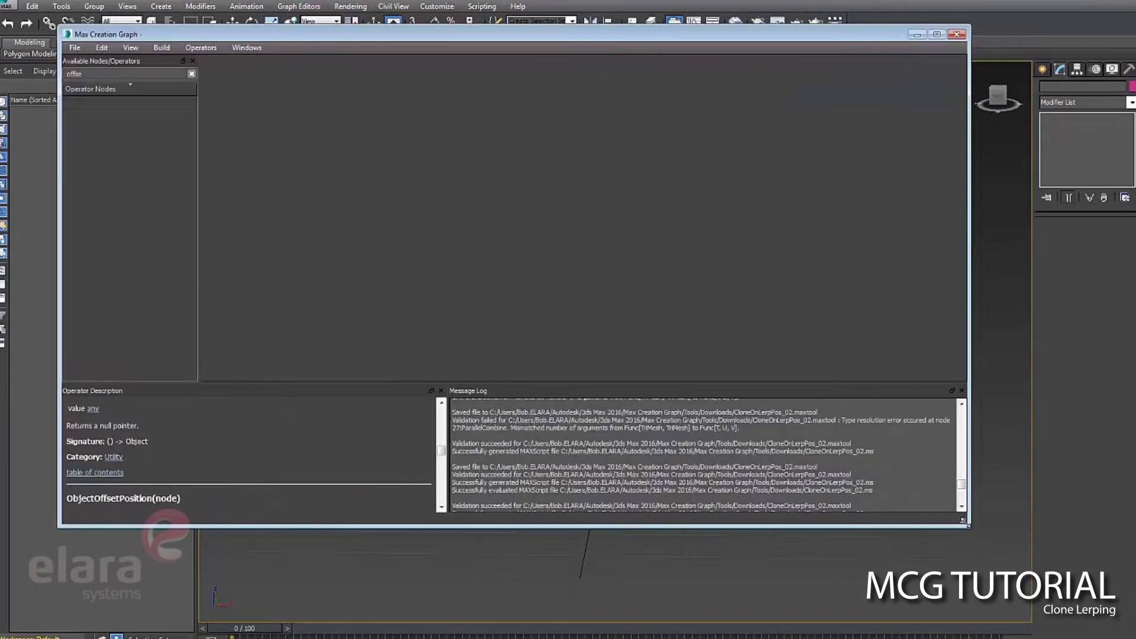
pyautogui.moveTo(964, 522); pyautogui.dragTo(925, 554)
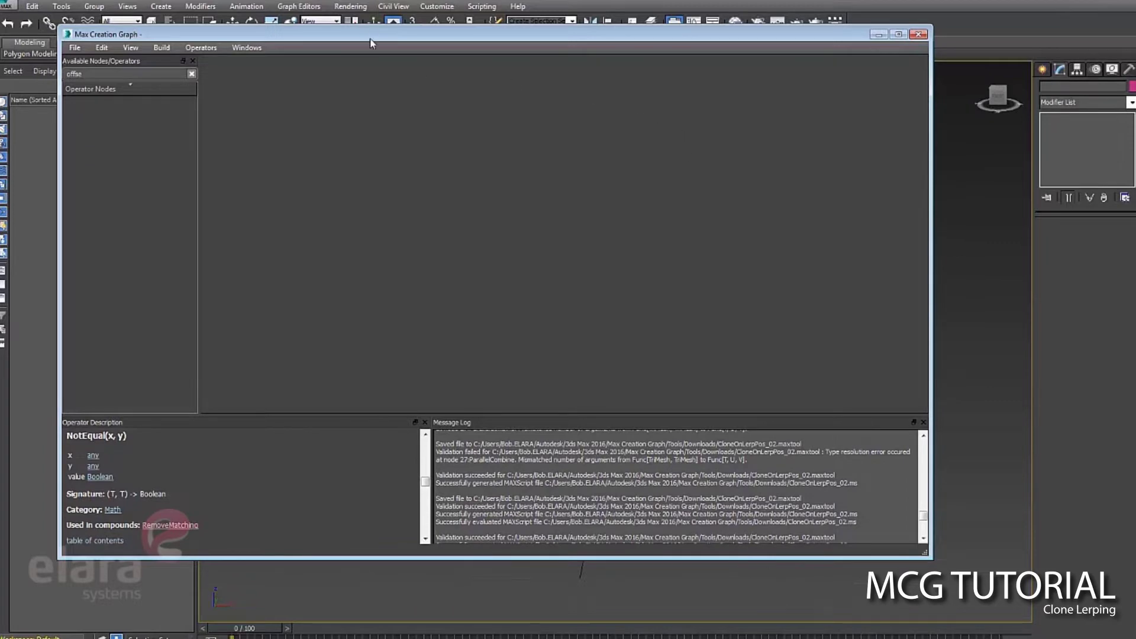
pyautogui.moveTo(371, 39); pyautogui.dragTo(438, 63)
pyautogui.moveTo(989, 583); pyautogui.dragTo(938, 535)
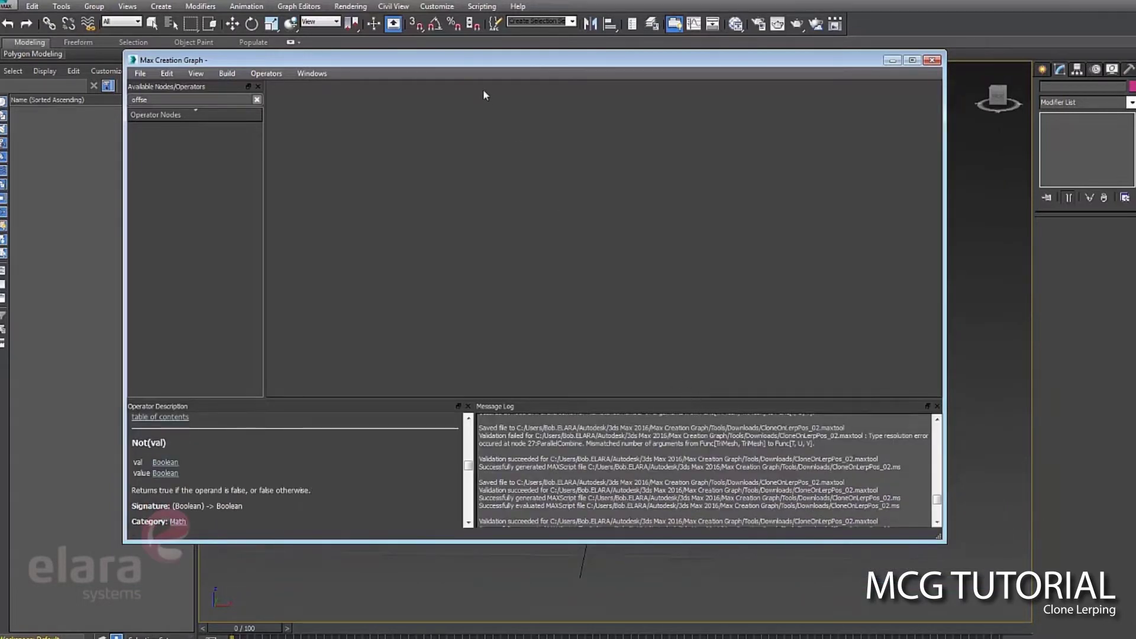
pyautogui.moveTo(462, 62); pyautogui.dragTo(479, 96)
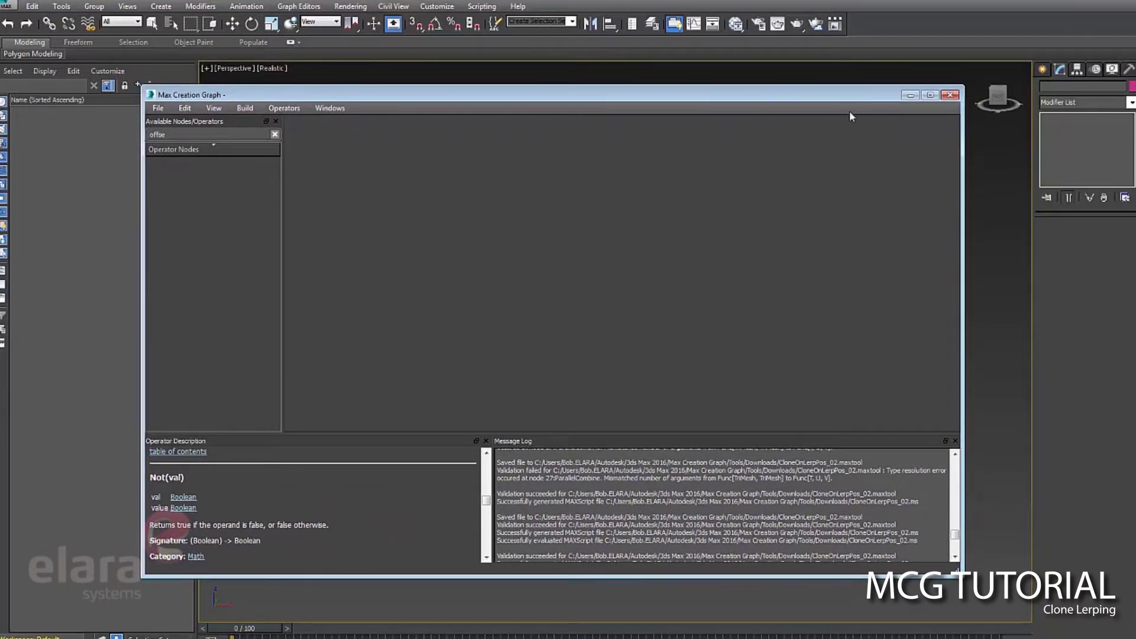
pyautogui.moveTo(949, 578); pyautogui.dragTo(949, 569)
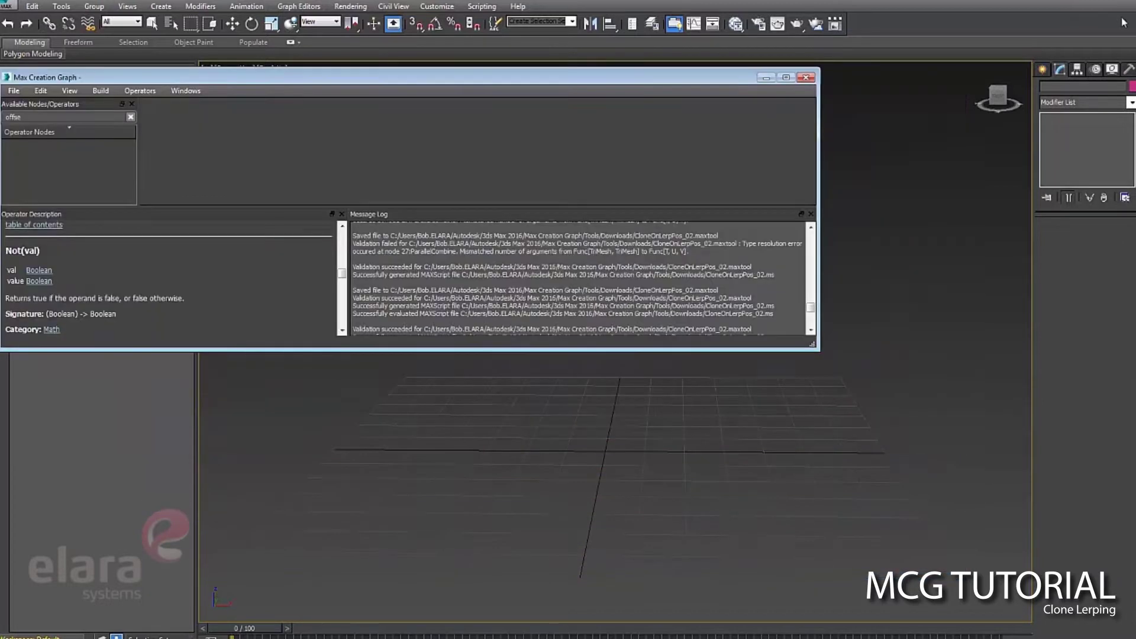
# Enable 3D snapping and create a standard primitive teapot centred on the grid origin.
pyautogui.click(1042, 70)
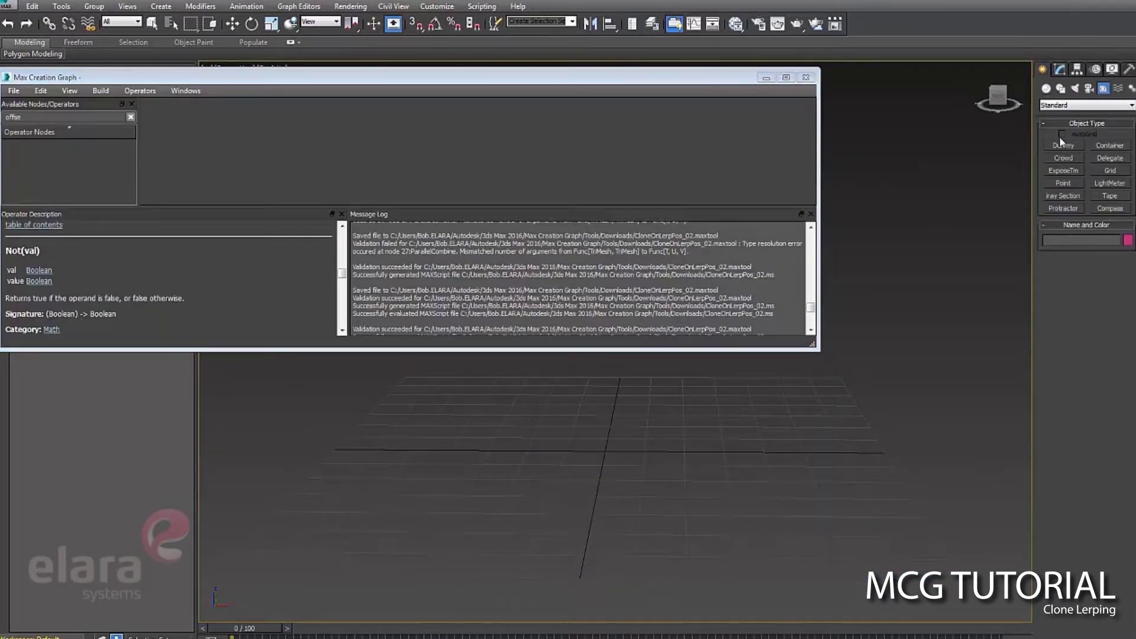
pyautogui.click(1057, 106)
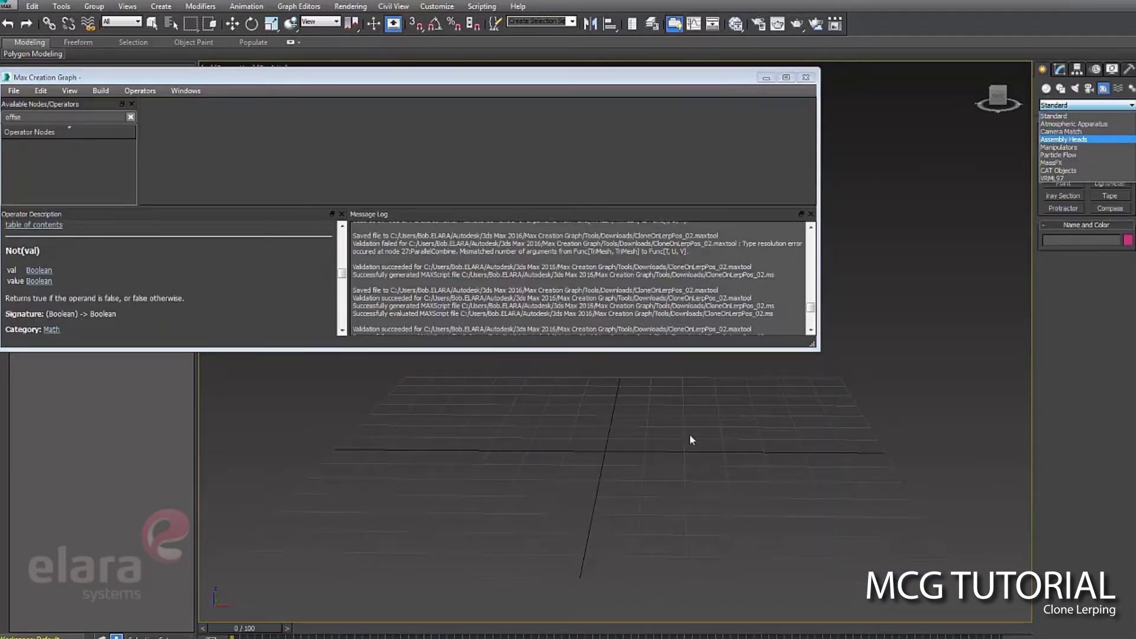
pyautogui.click(1059, 116)
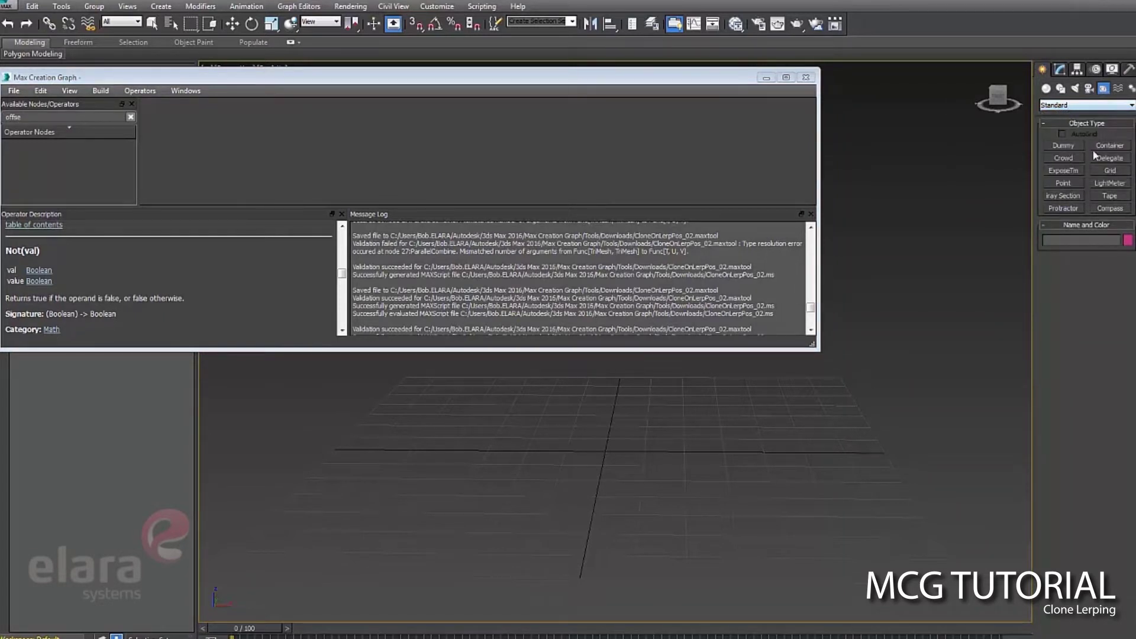
pyautogui.click(1047, 89)
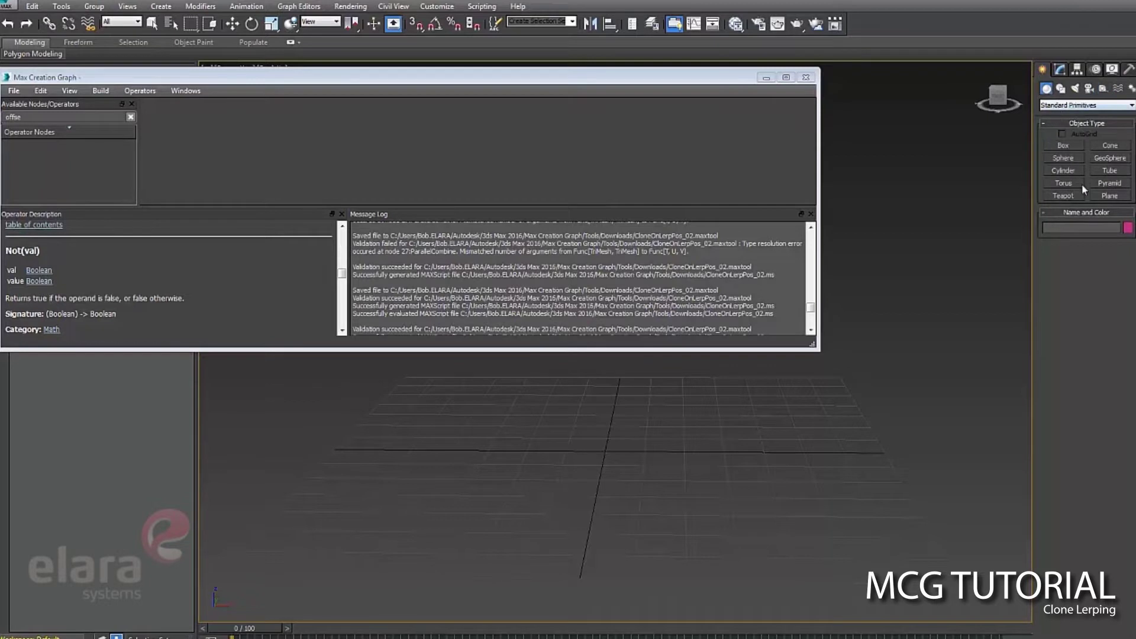
pyautogui.click(1064, 195)
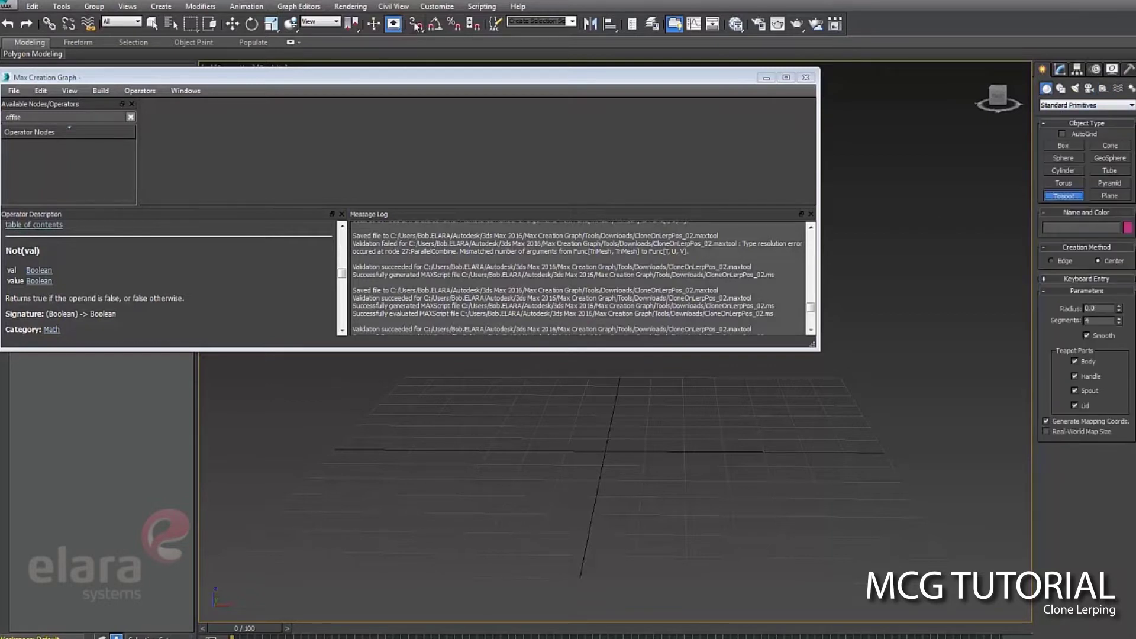
pyautogui.click(416, 23)
pyautogui.moveTo(592, 457); pyautogui.dragTo(669, 459)
# Place two Point helpers near the grid's far corners, one on each side of the teapot.
pyautogui.click(1103, 88)
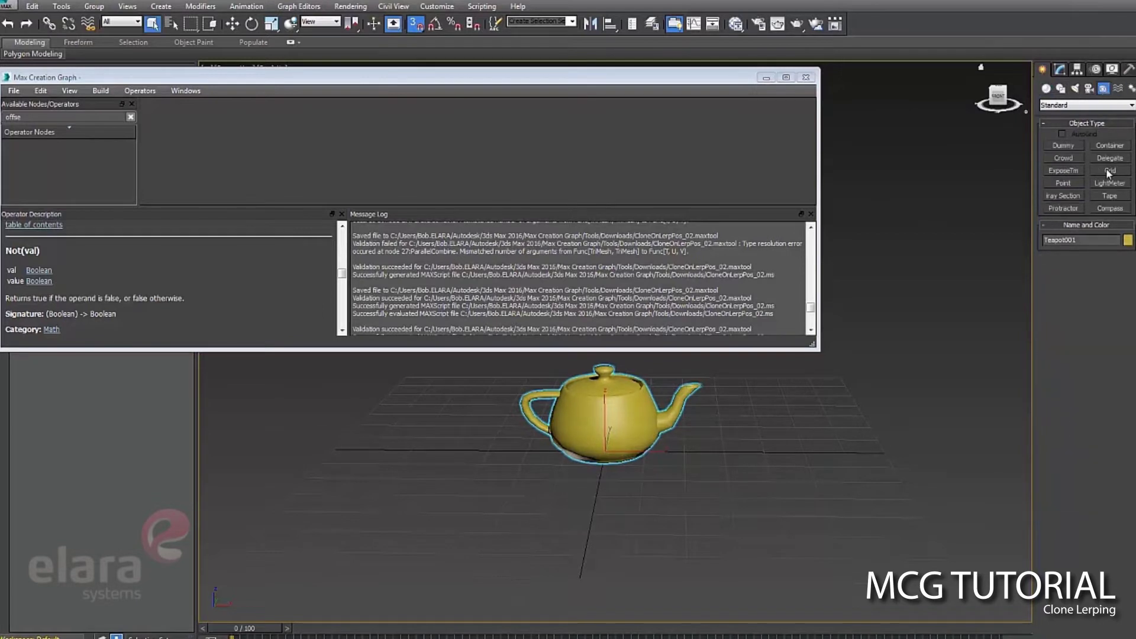
pyautogui.click(394, 387)
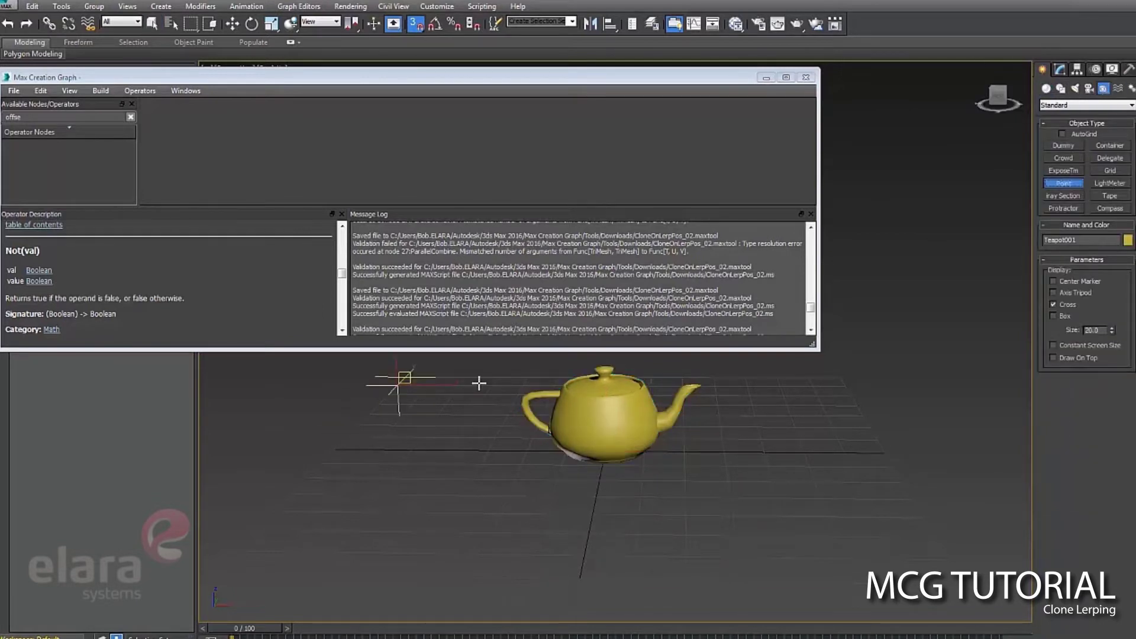
pyautogui.click(842, 385)
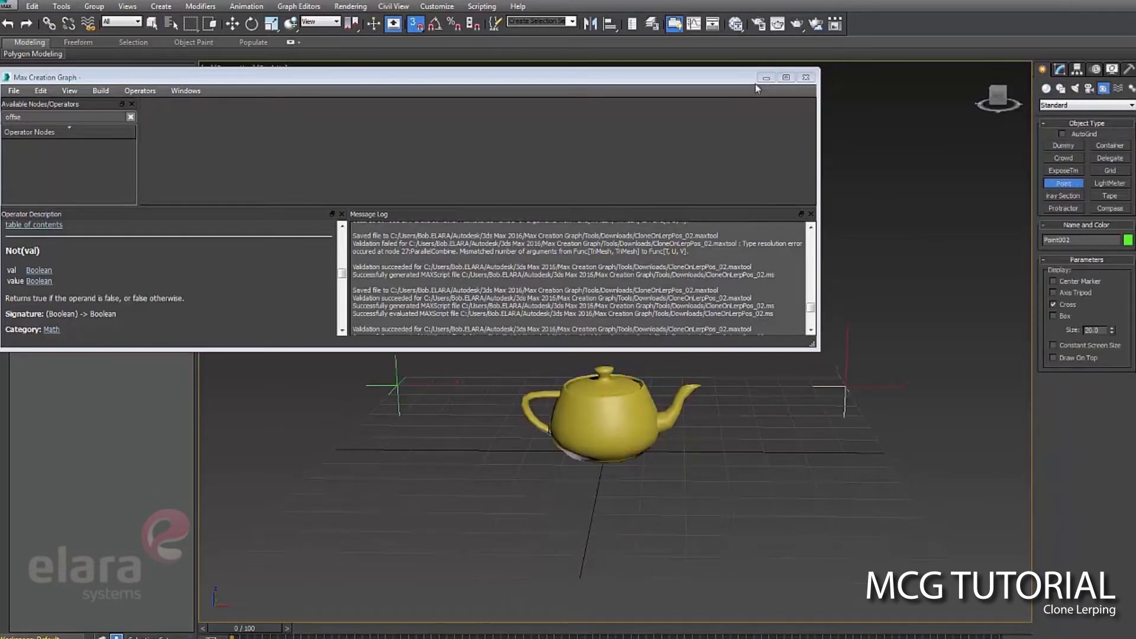
# Reposition and enlarge the Max Creation Graph window, then create a new untitled graph.
pyautogui.moveTo(740, 79); pyautogui.dragTo(488, 57)
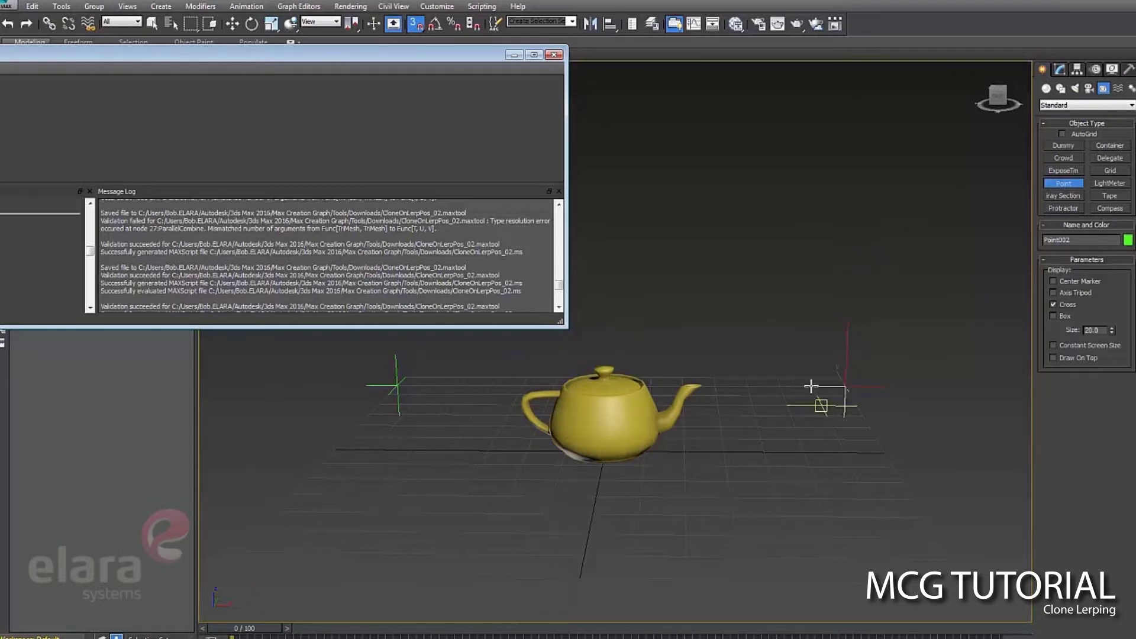
pyautogui.moveTo(498, 58); pyautogui.dragTo(789, 89)
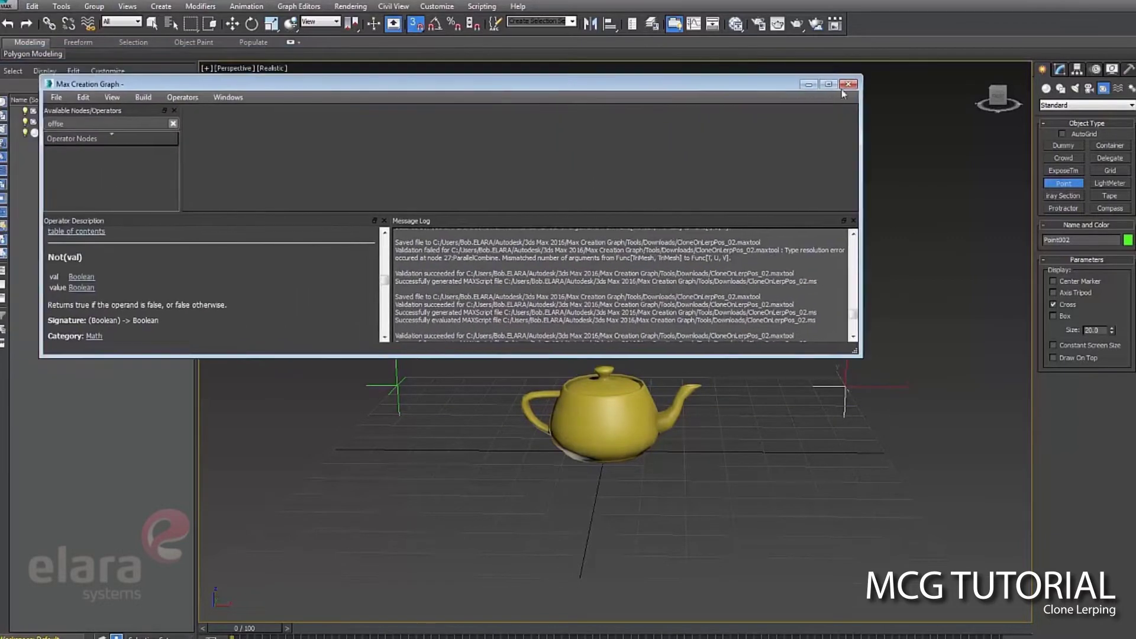
pyautogui.moveTo(858, 343); pyautogui.dragTo(949, 357)
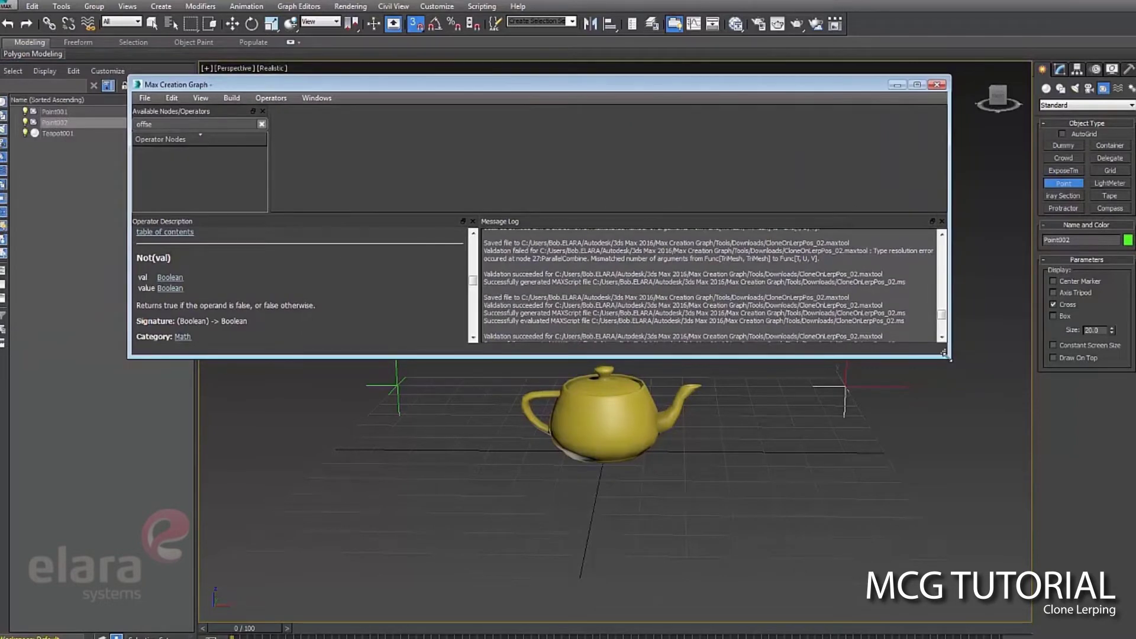
pyautogui.moveTo(945, 354); pyautogui.dragTo(982, 498)
pyautogui.click(144, 98)
pyautogui.click(161, 108)
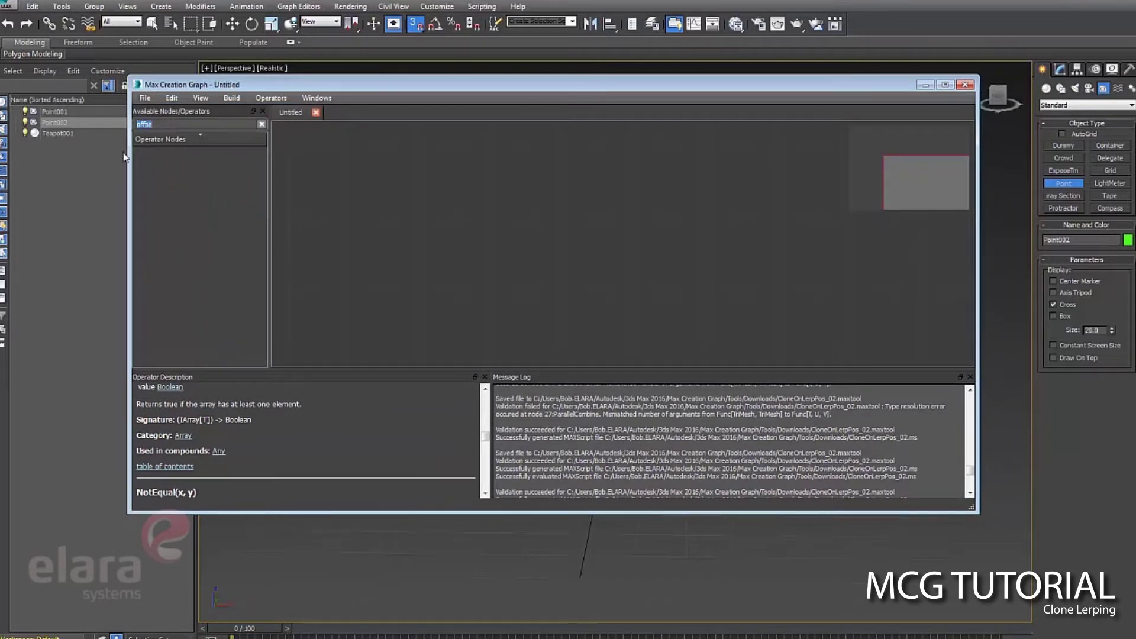
# Clear the operator search filter and reload the operators.
pyautogui.press('BackSpace')
pyautogui.click(269, 98)
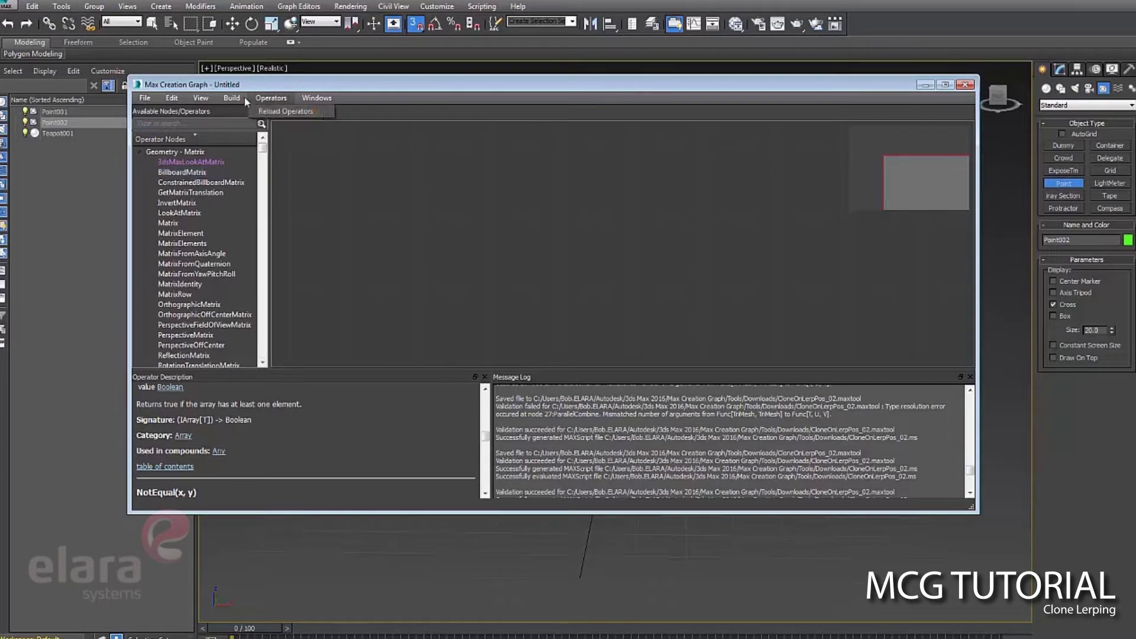
pyautogui.click(286, 111)
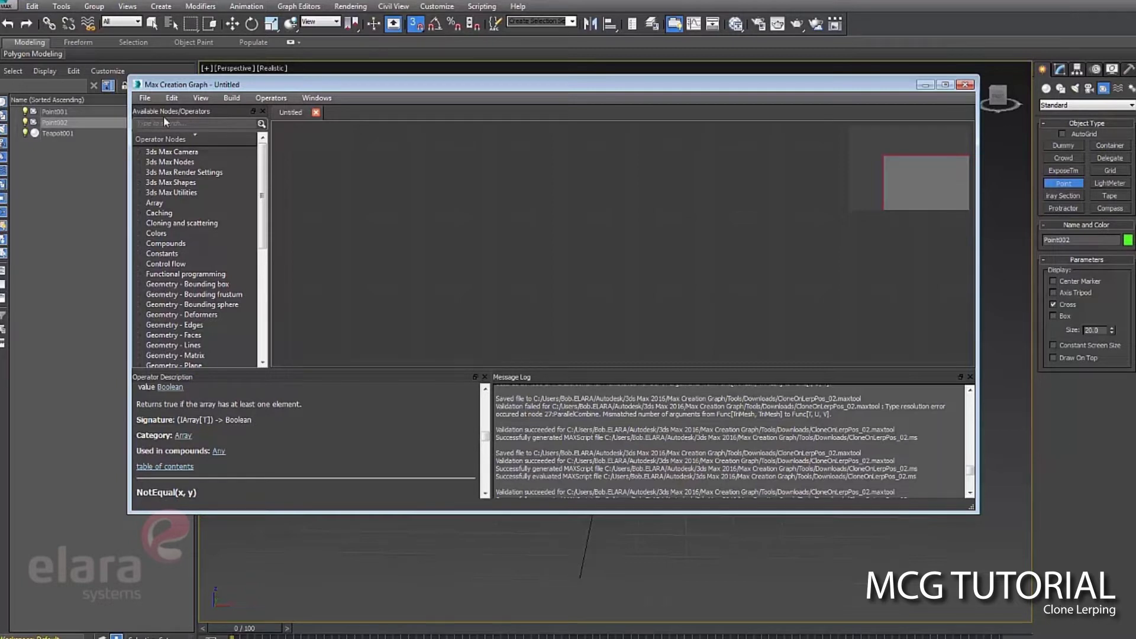
# Add an Output: modifier node and a Modifier: TriMesh node to the graph.
pyautogui.write('*out')
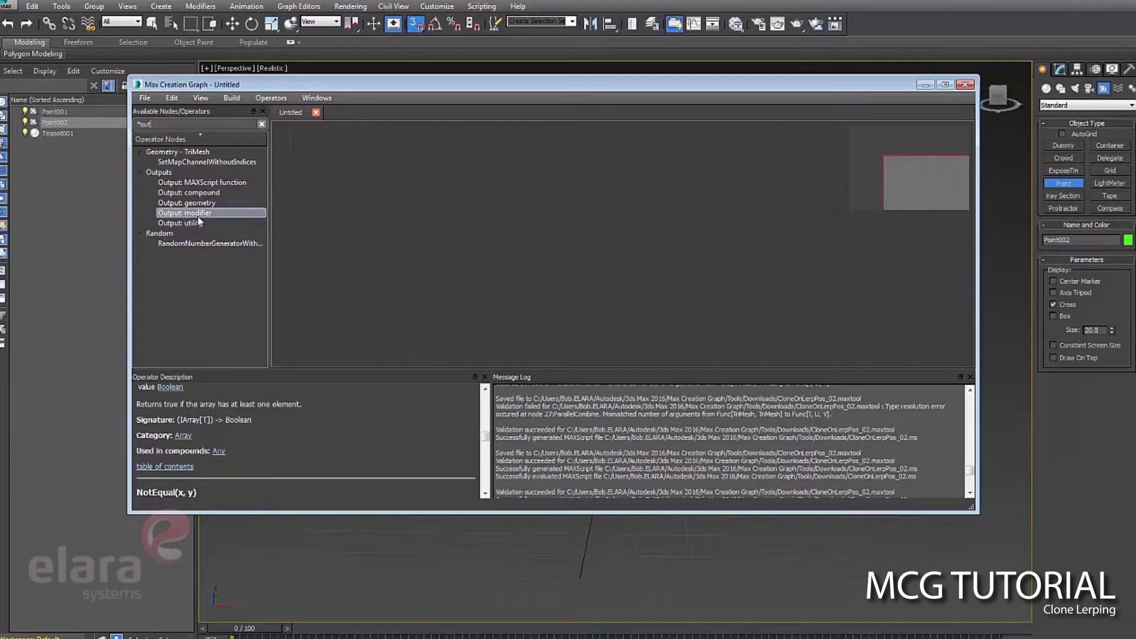
pyautogui.moveTo(199, 221); pyautogui.dragTo(808, 269)
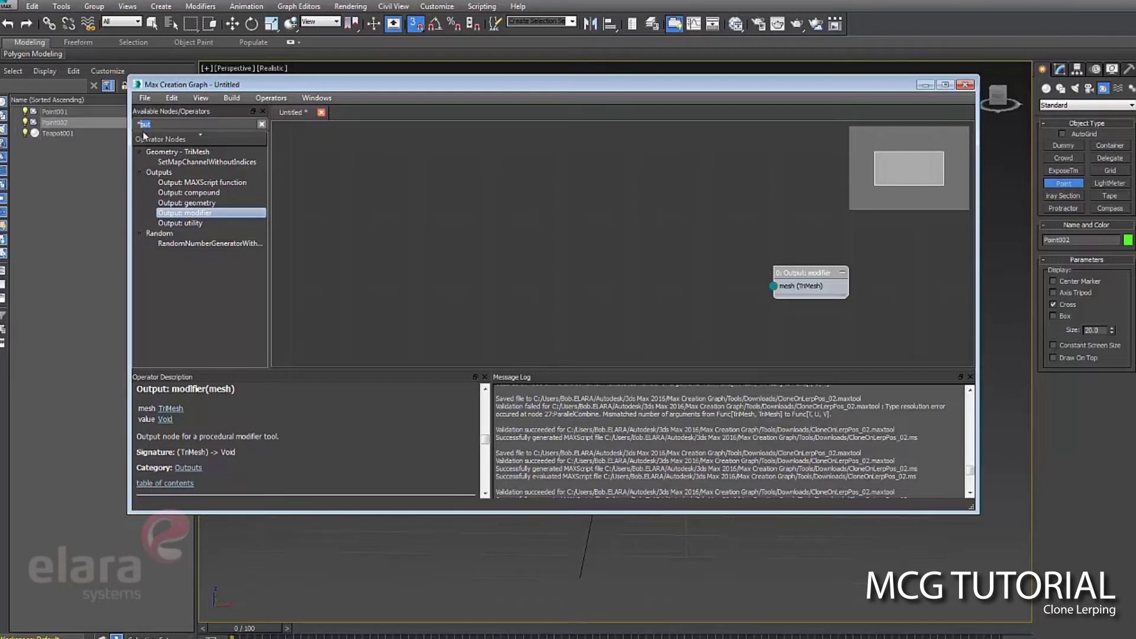
pyautogui.write('mod')
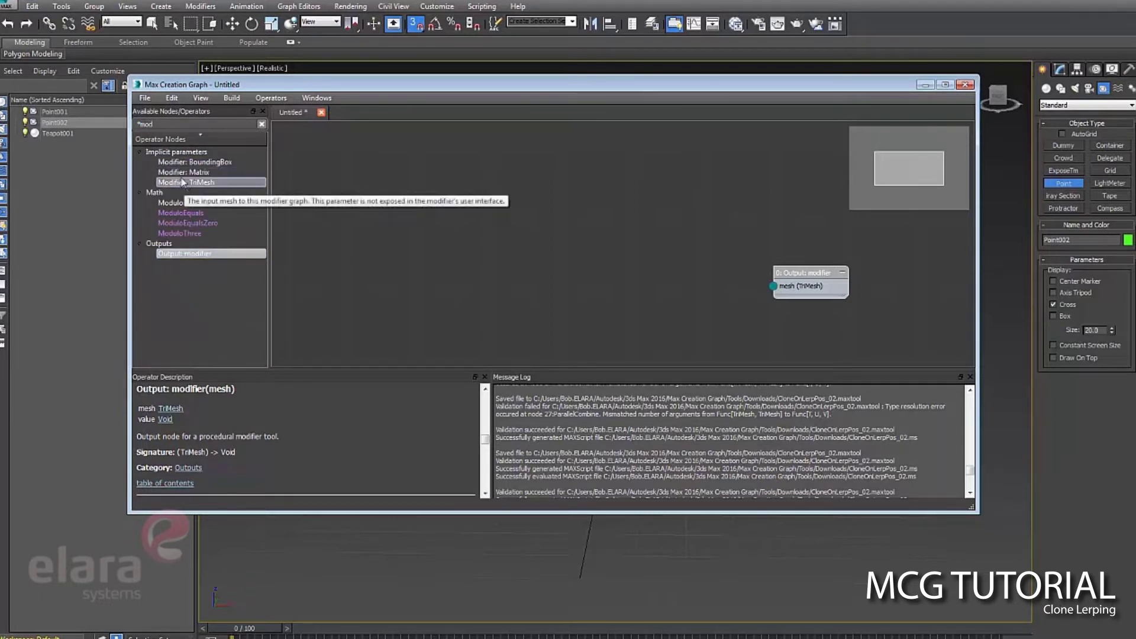
pyautogui.moveTo(181, 181); pyautogui.dragTo(690, 189)
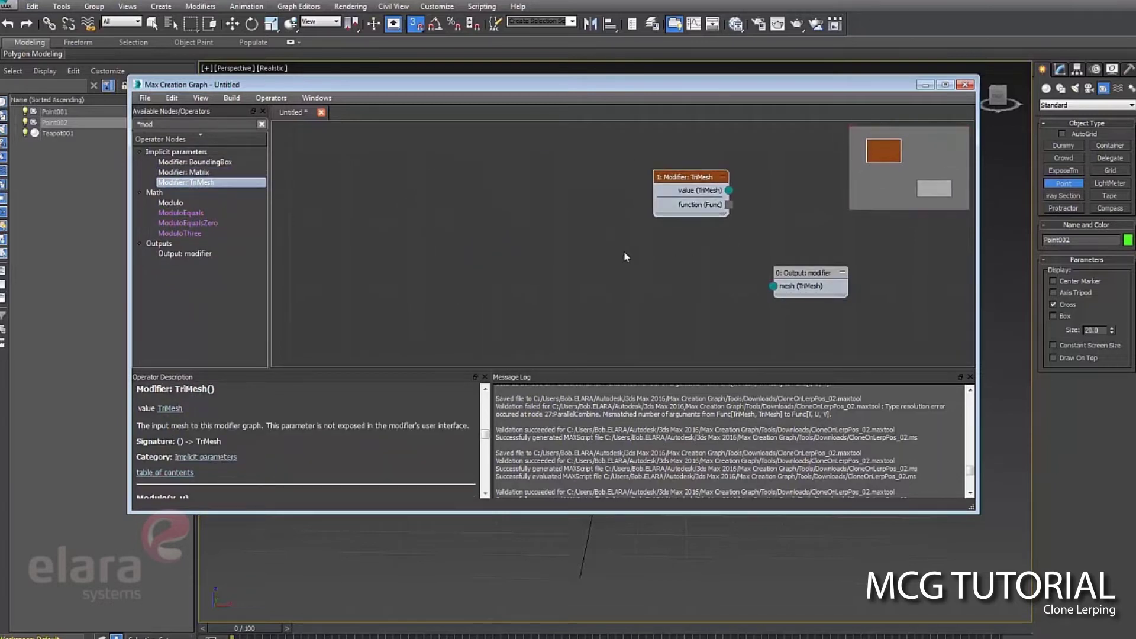
# Move the graph window aside to examine the teapot and point helpers in the viewport, and bring it back.
pyautogui.moveTo(678, 95); pyautogui.dragTo(1135, 167)
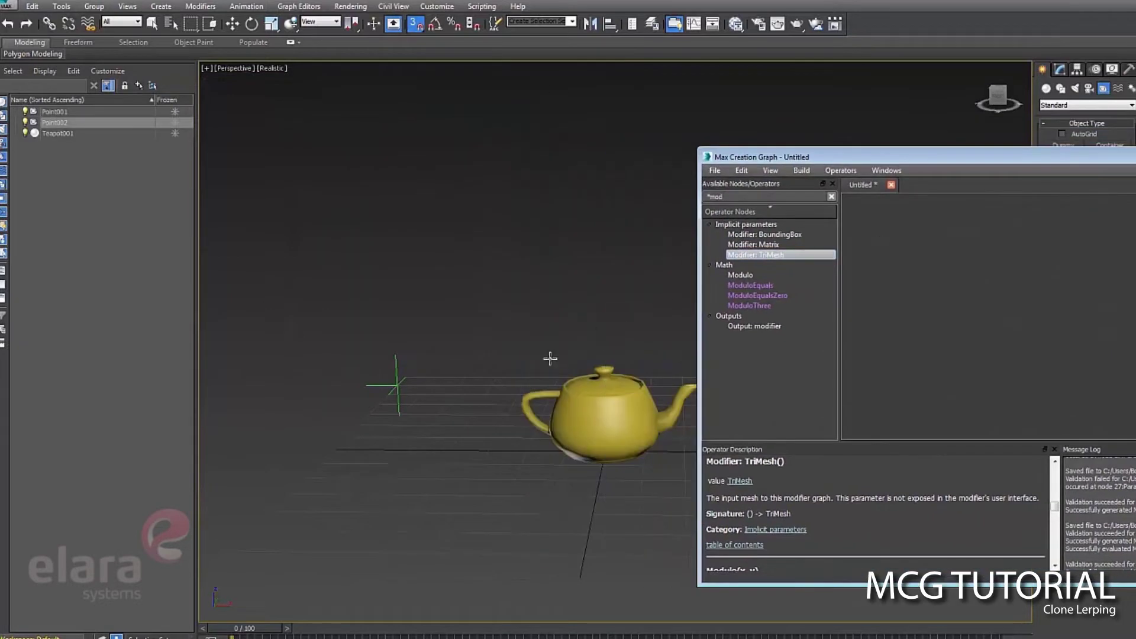
pyautogui.click(604, 415)
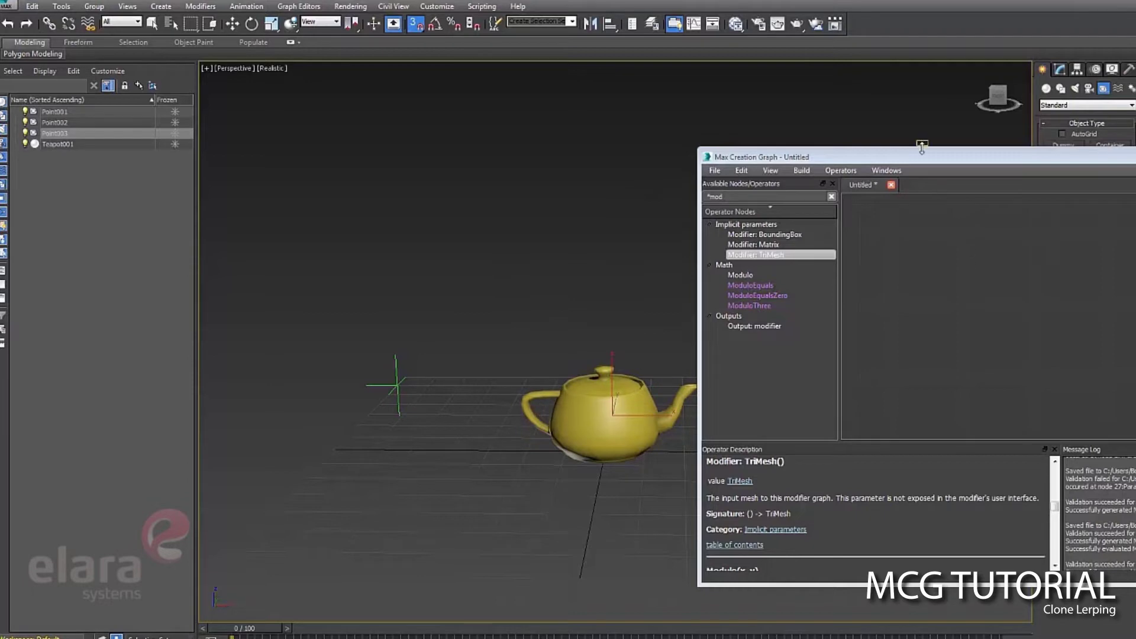
pyautogui.moveTo(829, 157); pyautogui.dragTo(747, 146)
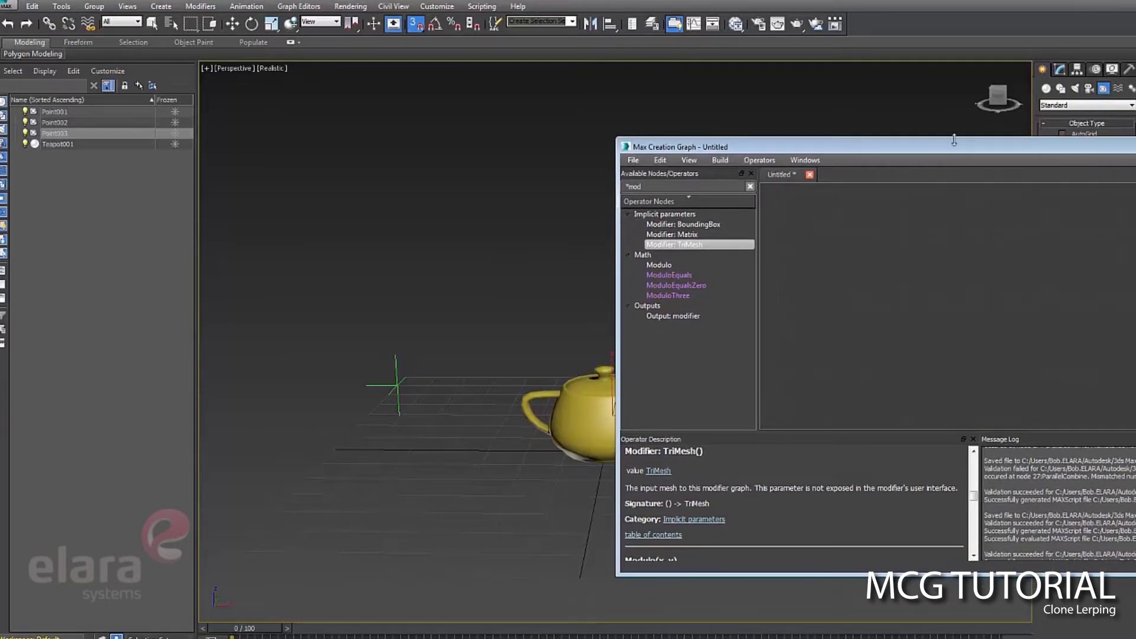
pyautogui.moveTo(960, 153); pyautogui.dragTo(492, 103)
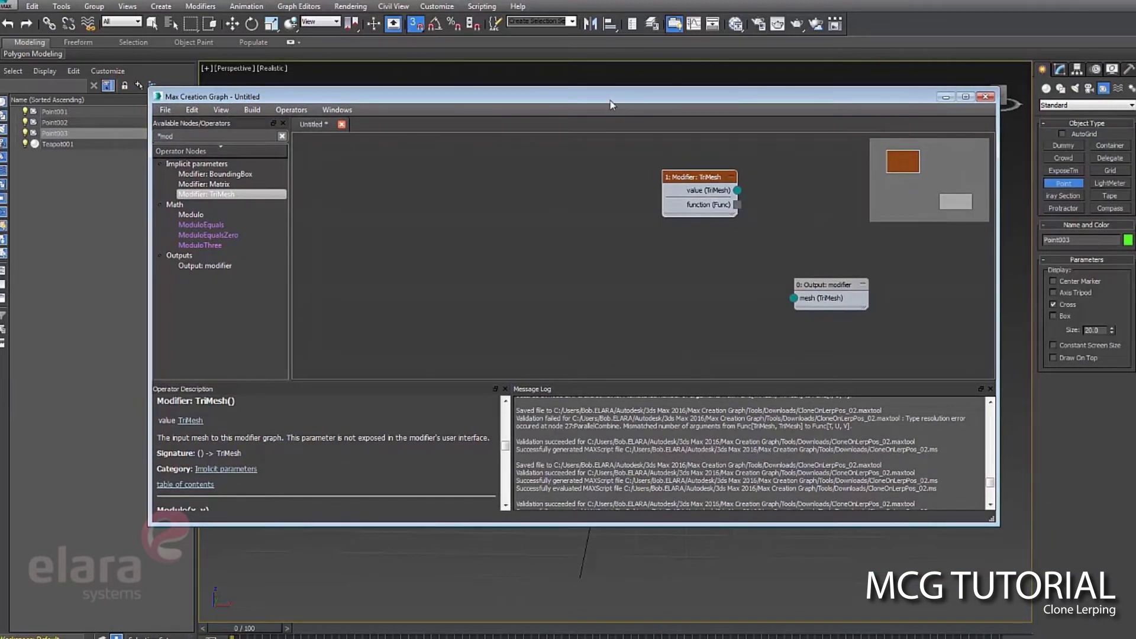
pyautogui.moveTo(611, 105); pyautogui.dragTo(664, 470)
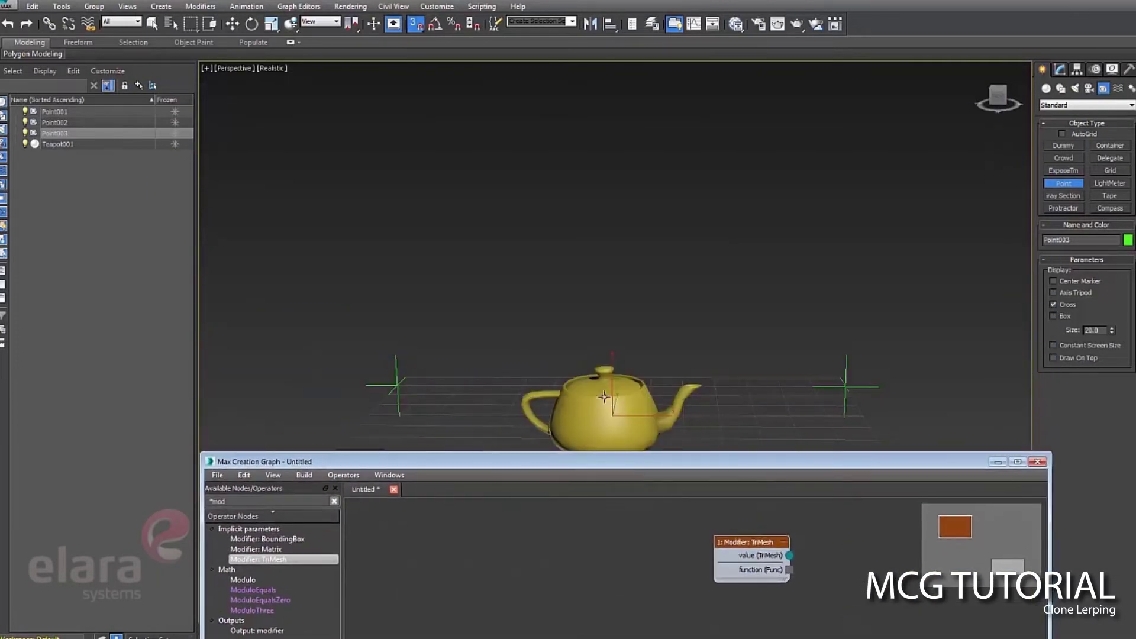
pyautogui.moveTo(848, 394); pyautogui.dragTo(598, 409)
pyautogui.moveTo(588, 459); pyautogui.dragTo(567, 137)
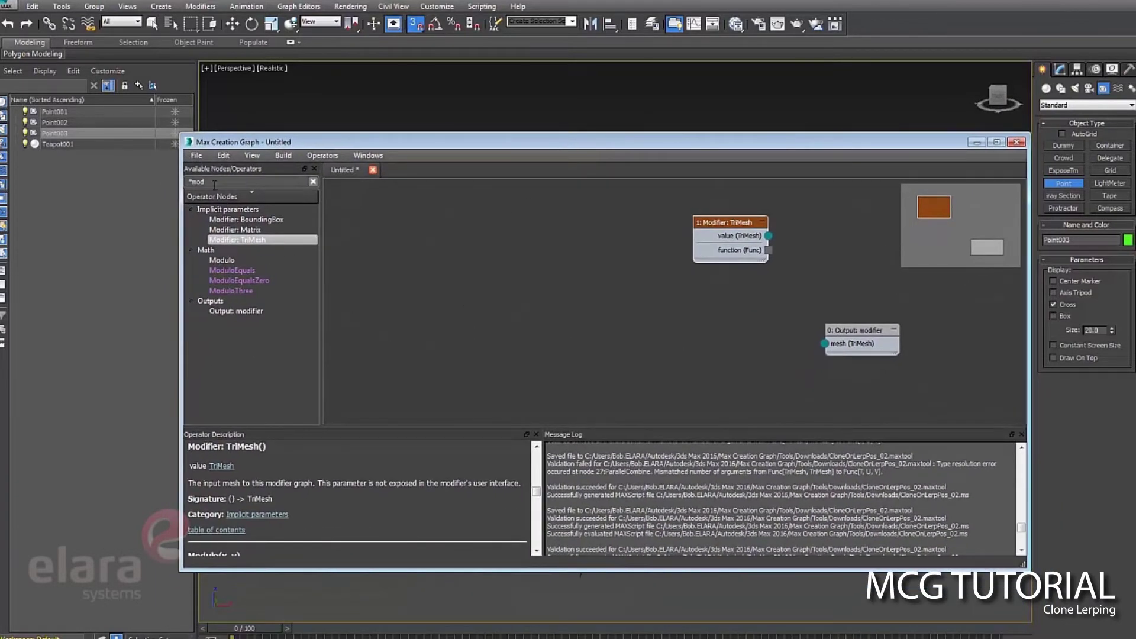
# Filter the operators by "par", add a Parameter: INode node to the graph, and name it "point 1".
pyautogui.moveTo(212, 185); pyautogui.dragTo(199, 190)
pyautogui.write('par')
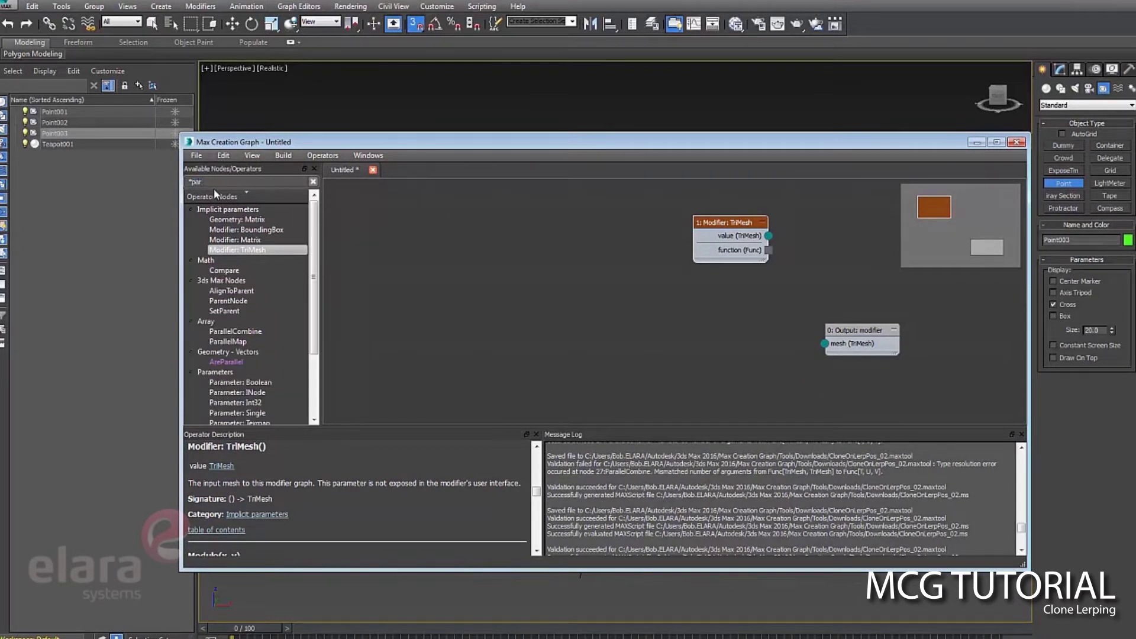
pyautogui.moveTo(316, 310); pyautogui.dragTo(317, 348)
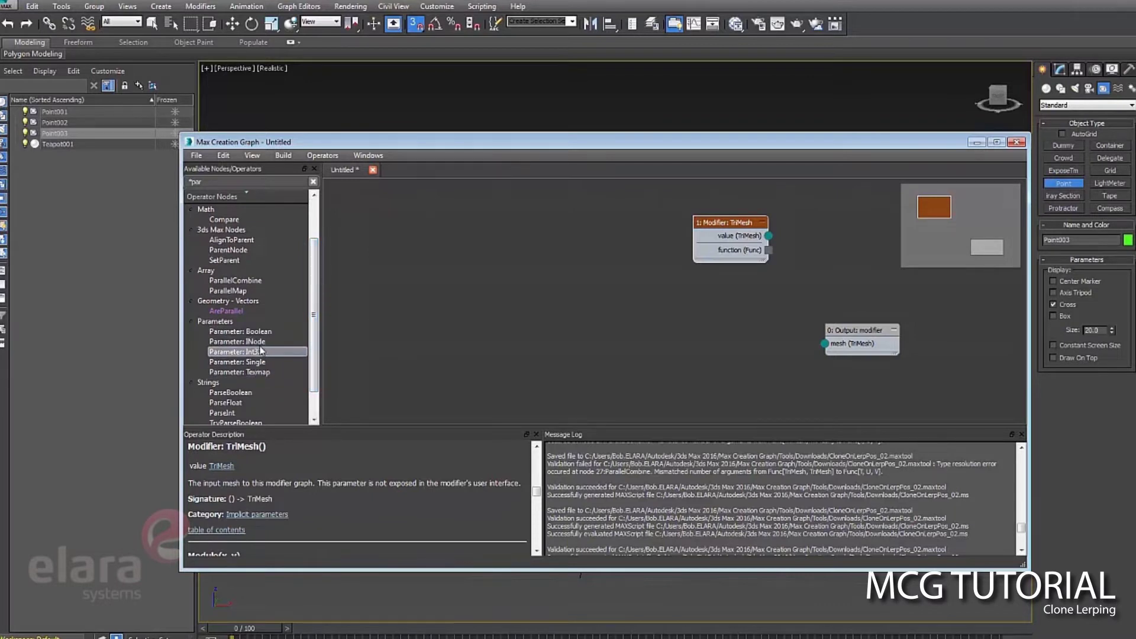
pyautogui.moveTo(259, 343); pyautogui.dragTo(482, 269)
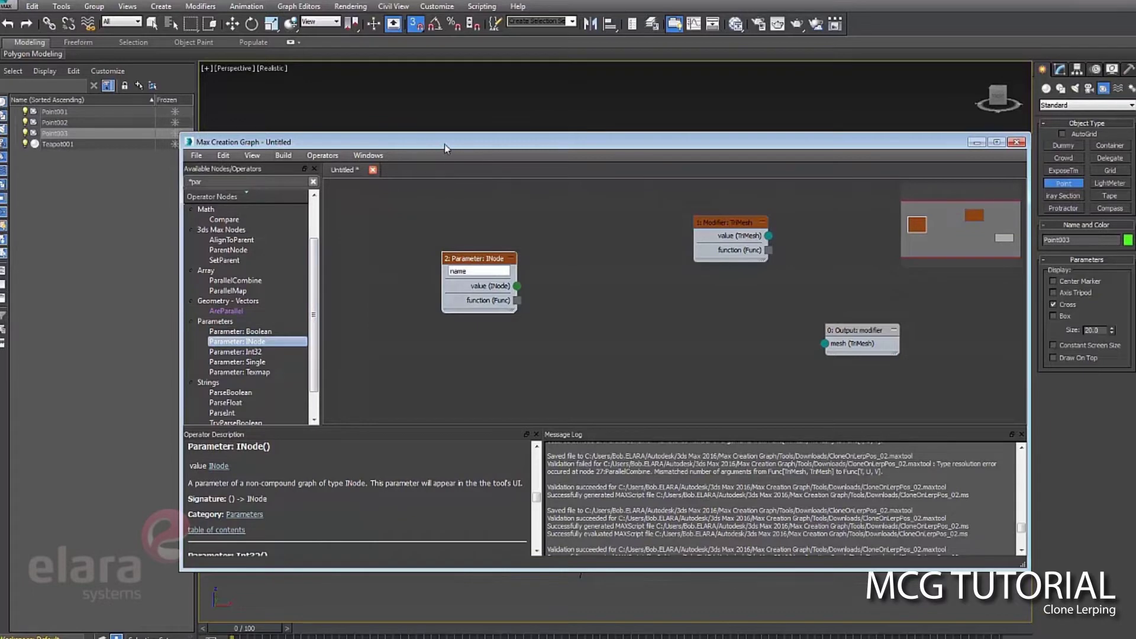
pyautogui.moveTo(446, 144); pyautogui.dragTo(716, 175)
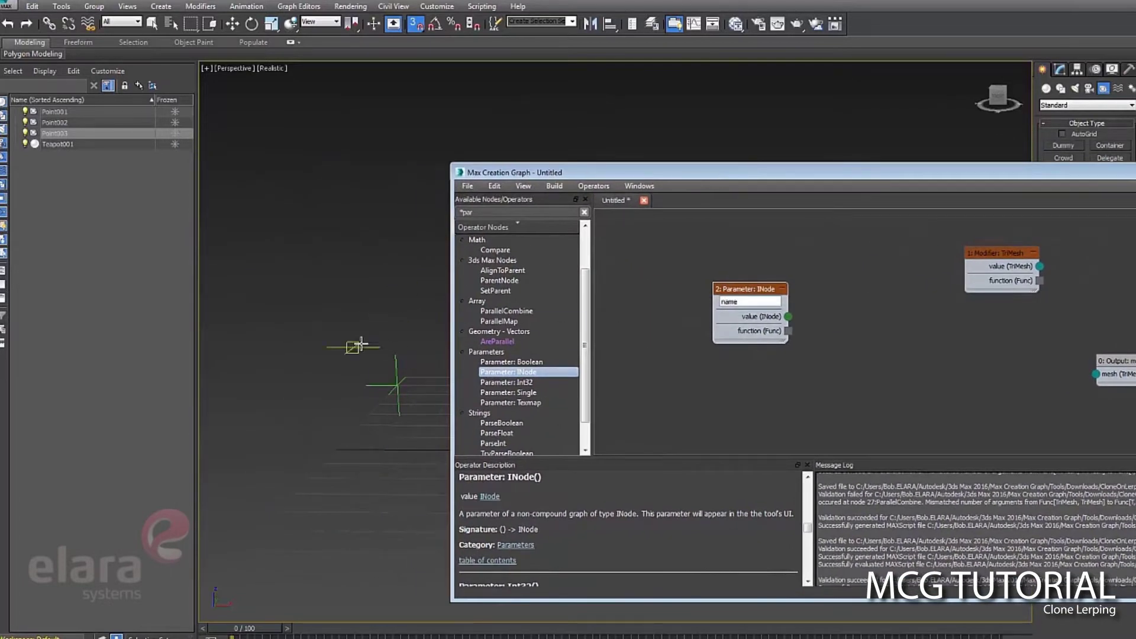
pyautogui.doubleClick(764, 302)
pyautogui.write('point 1')
# Duplicate the point 1 parameter node below itself, rename the copy "point 2", and space the two nodes apart.
pyautogui.keyDown('shift'); pyautogui.moveTo(747, 292); pyautogui.dragTo(751, 382); pyautogui.keyUp('shift')
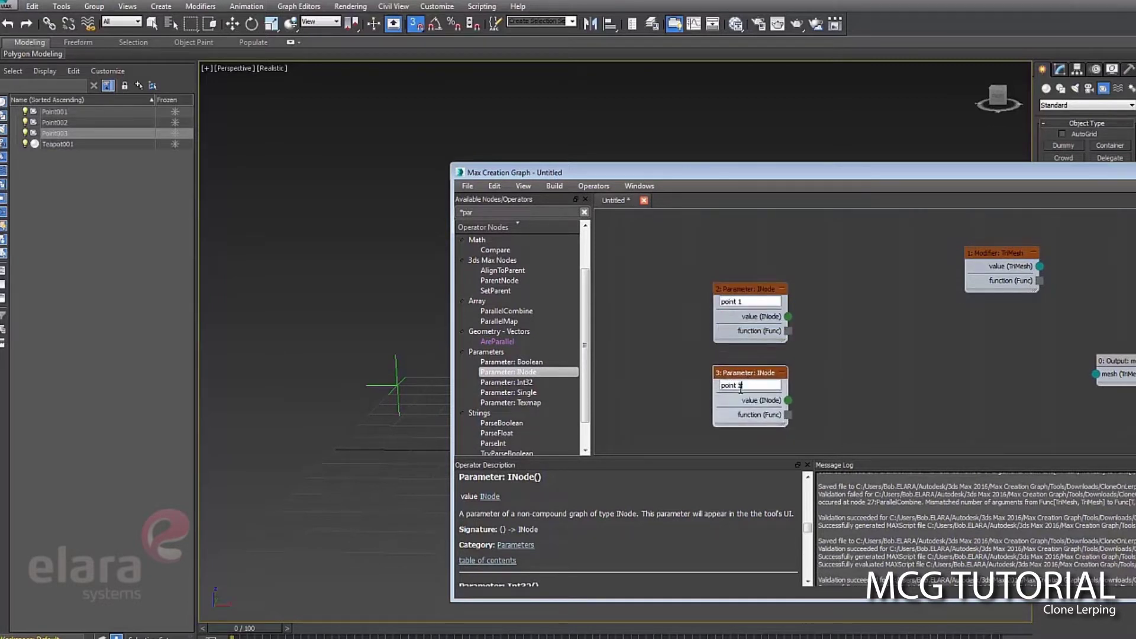
pyautogui.doubleClick(740, 386)
pyautogui.write('2')
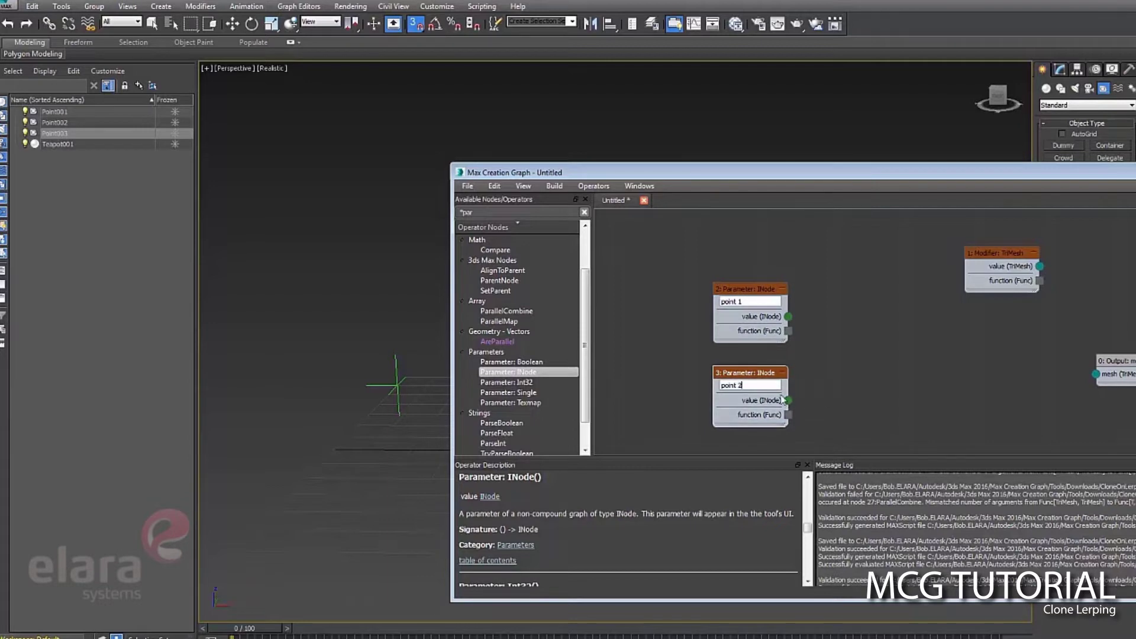
pyautogui.moveTo(785, 173); pyautogui.dragTo(534, 117)
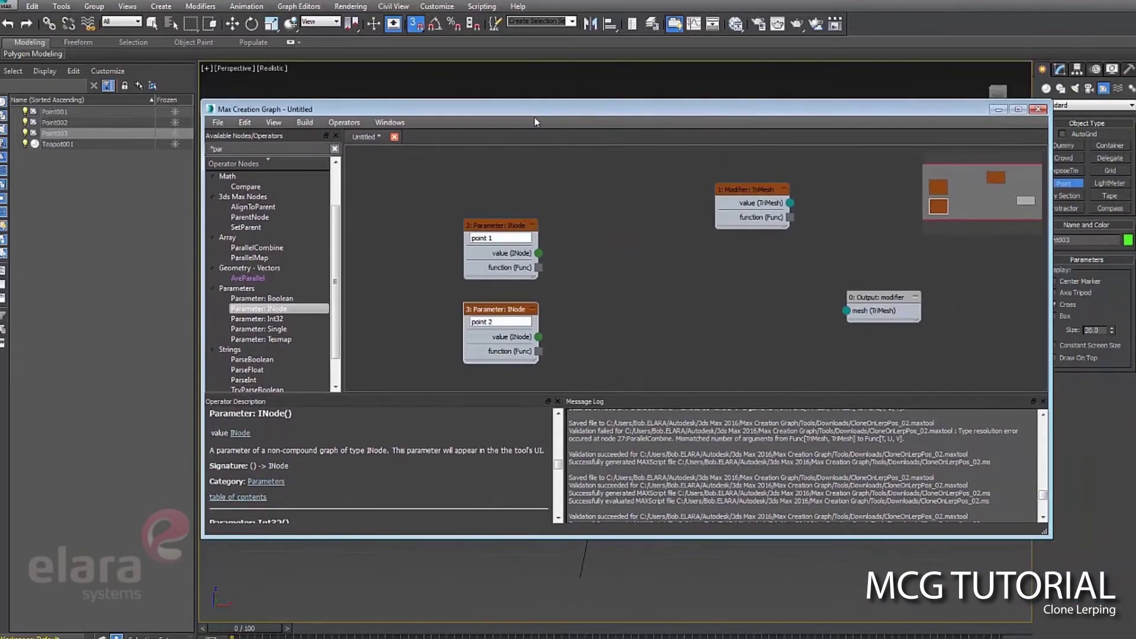
pyautogui.moveTo(500, 225); pyautogui.dragTo(501, 214)
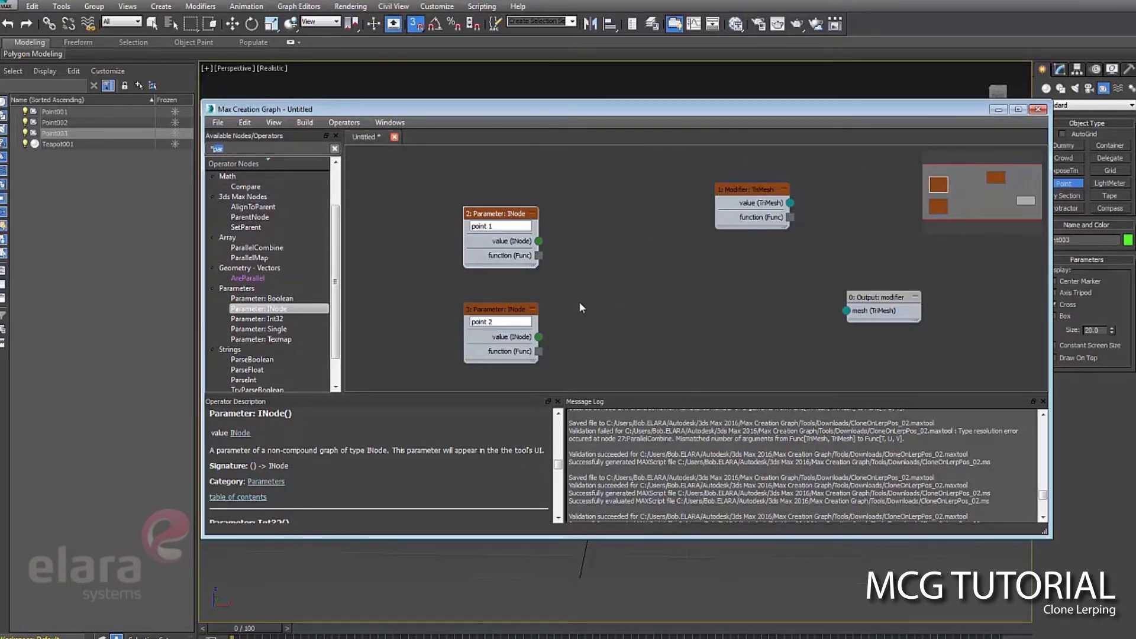
pyautogui.moveTo(577, 109); pyautogui.dragTo(618, 416)
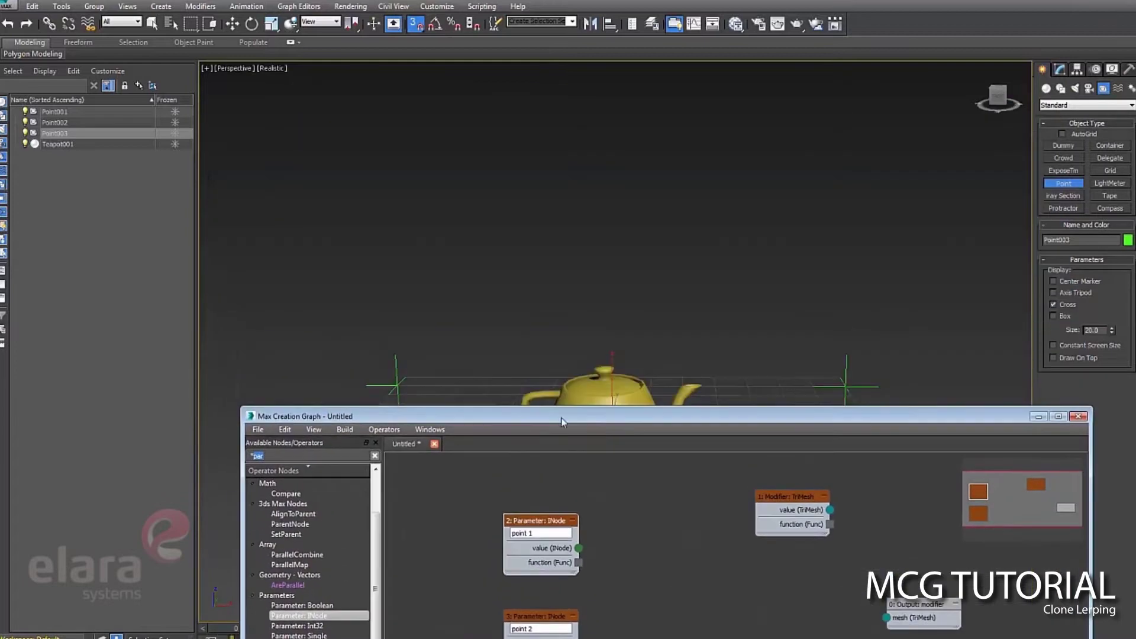
pyautogui.moveTo(740, 419); pyautogui.dragTo(693, 77)
pyautogui.write('tri')
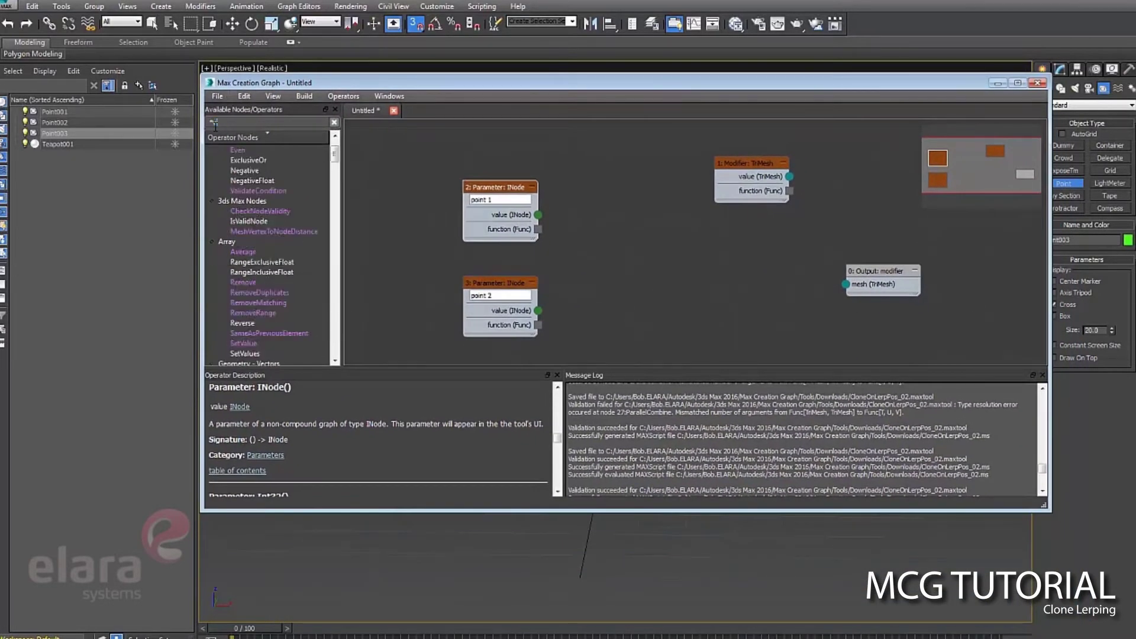
pyautogui.press('BackSpace')
pyautogui.press('BackSpace')
pyautogui.press('BackSpace')
# Add a CheckNodeValidity node fed by point 1, and duplicate it with the copy fed by point 2.
pyautogui.write('node')
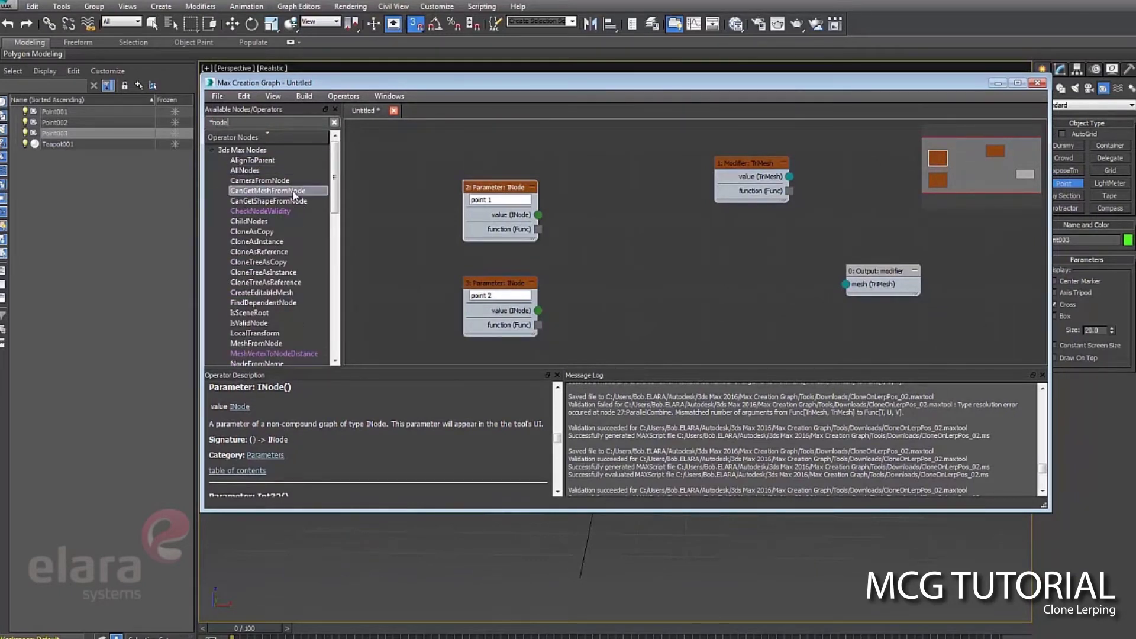
pyautogui.moveTo(289, 211); pyautogui.dragTo(570, 212)
pyautogui.hotkey('ctrl', 'c')
pyautogui.hotkey('ctrl', 'v')
pyautogui.moveTo(598, 292); pyautogui.dragTo(570, 297)
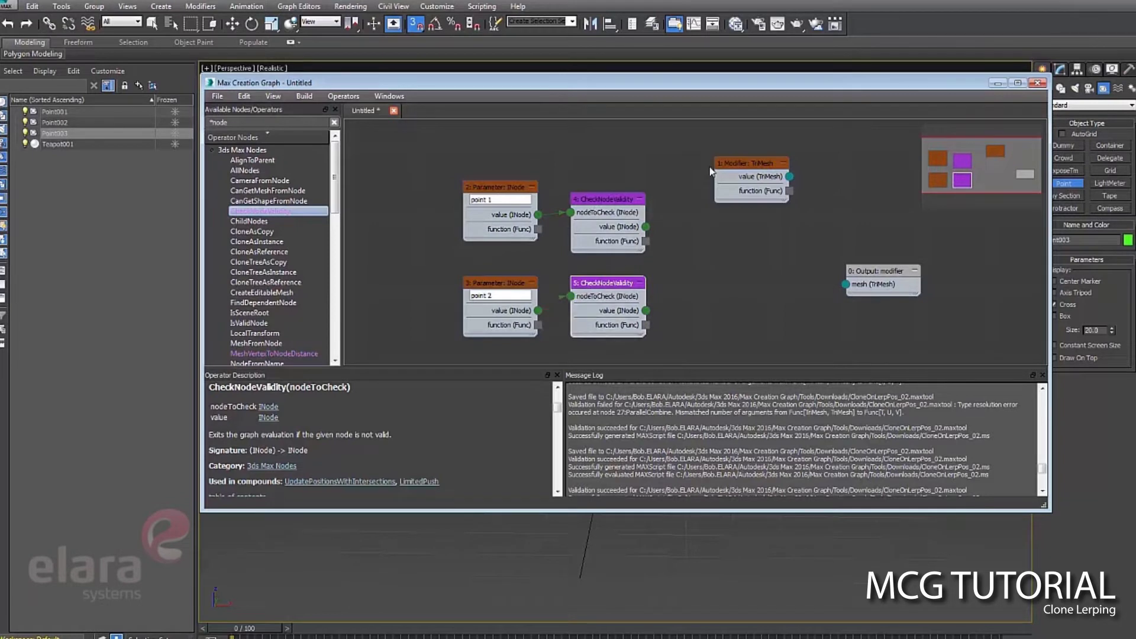
pyautogui.moveTo(608, 199); pyautogui.dragTo(604, 193)
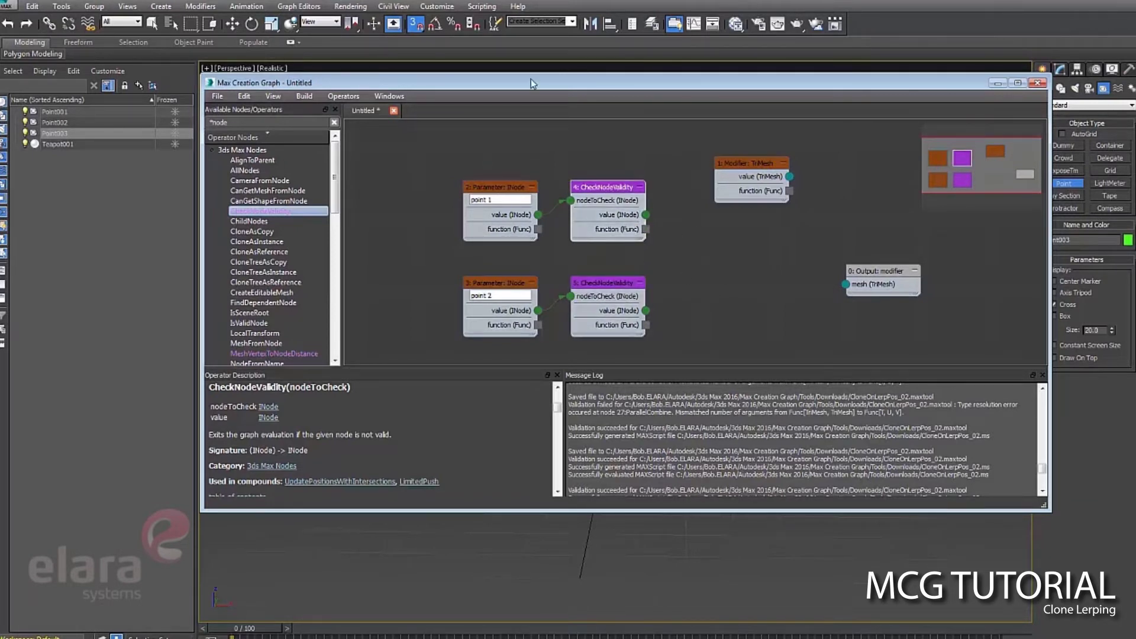
pyautogui.moveTo(527, 86); pyautogui.dragTo(801, 159)
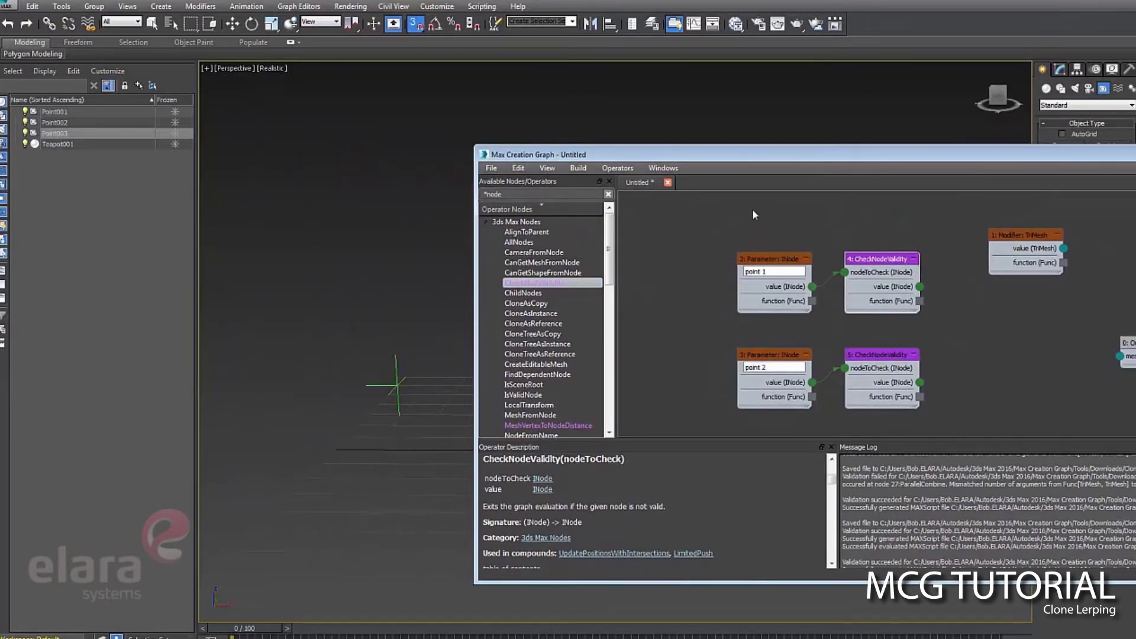
pyautogui.moveTo(733, 161); pyautogui.dragTo(616, 140)
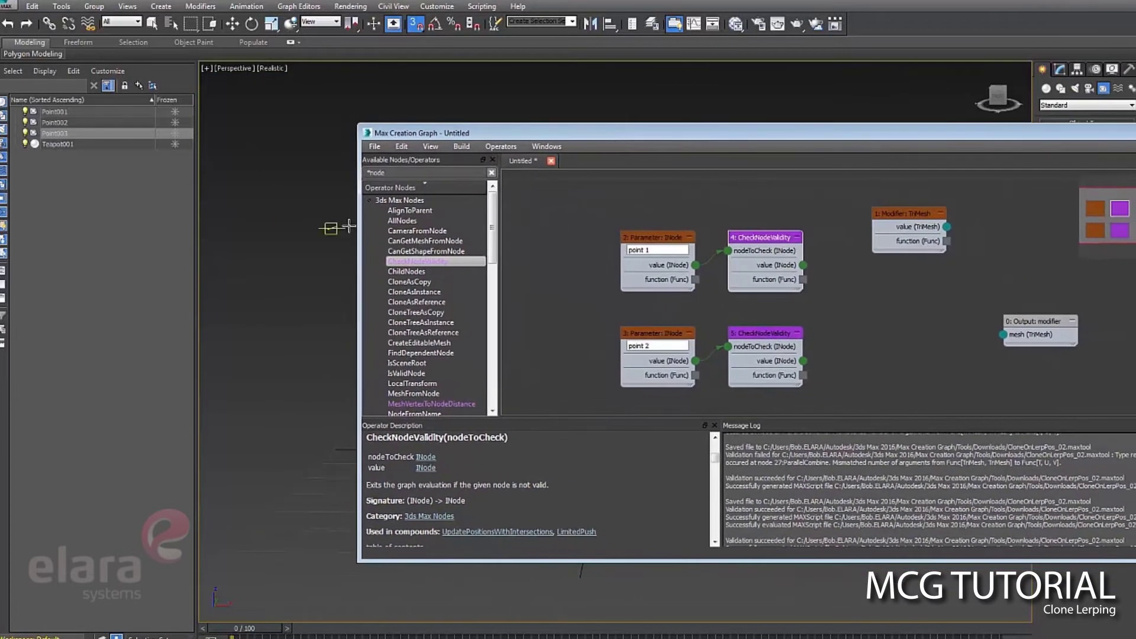
pyautogui.write('po')
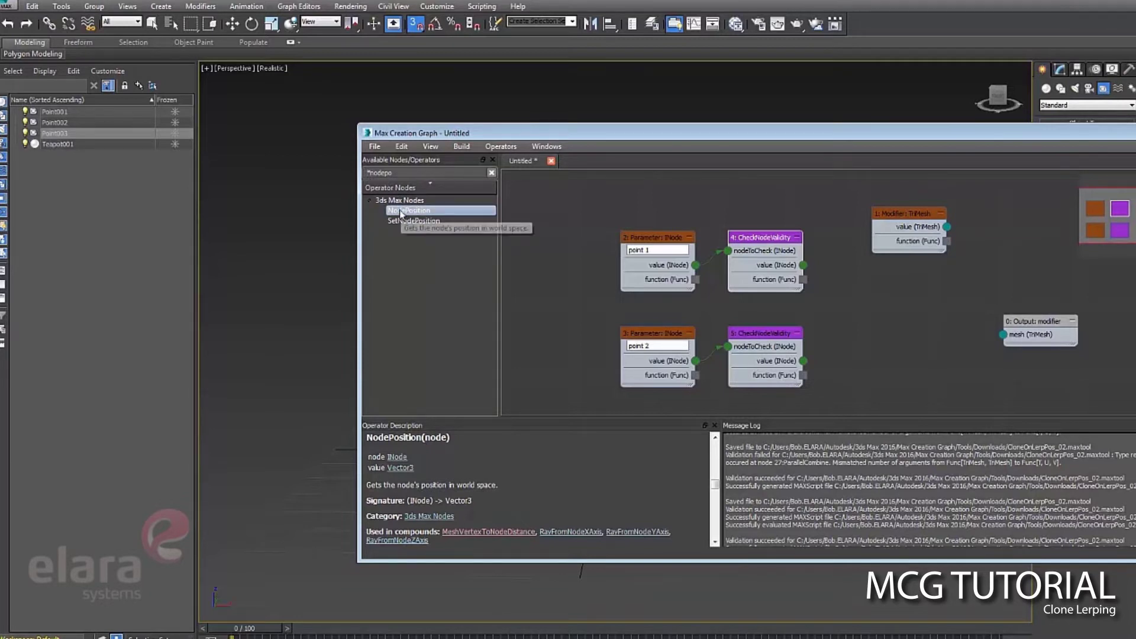
pyautogui.doubleClick(367, 173)
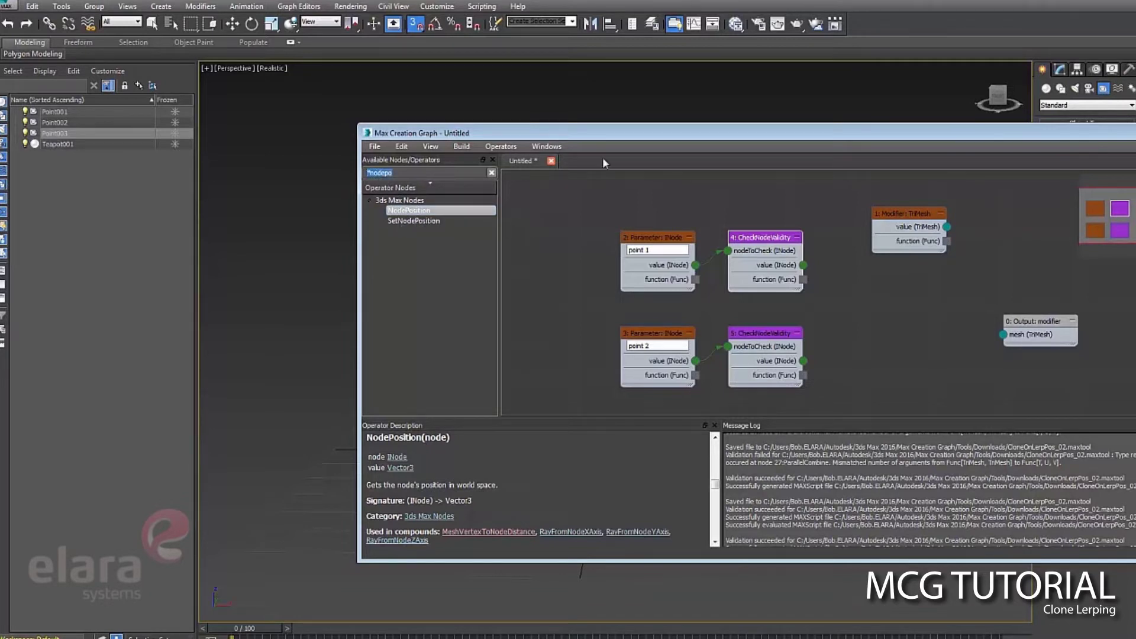
pyautogui.write('pos')
pyautogui.press('BackSpace')
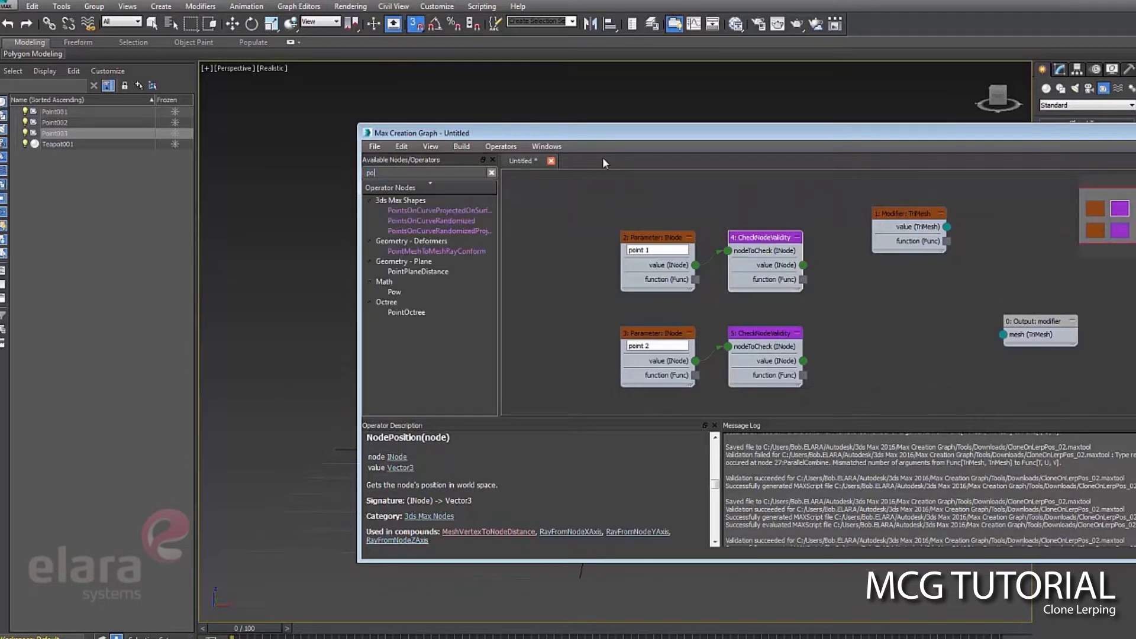
pyautogui.press('BackSpace')
pyautogui.press('BackSpace')
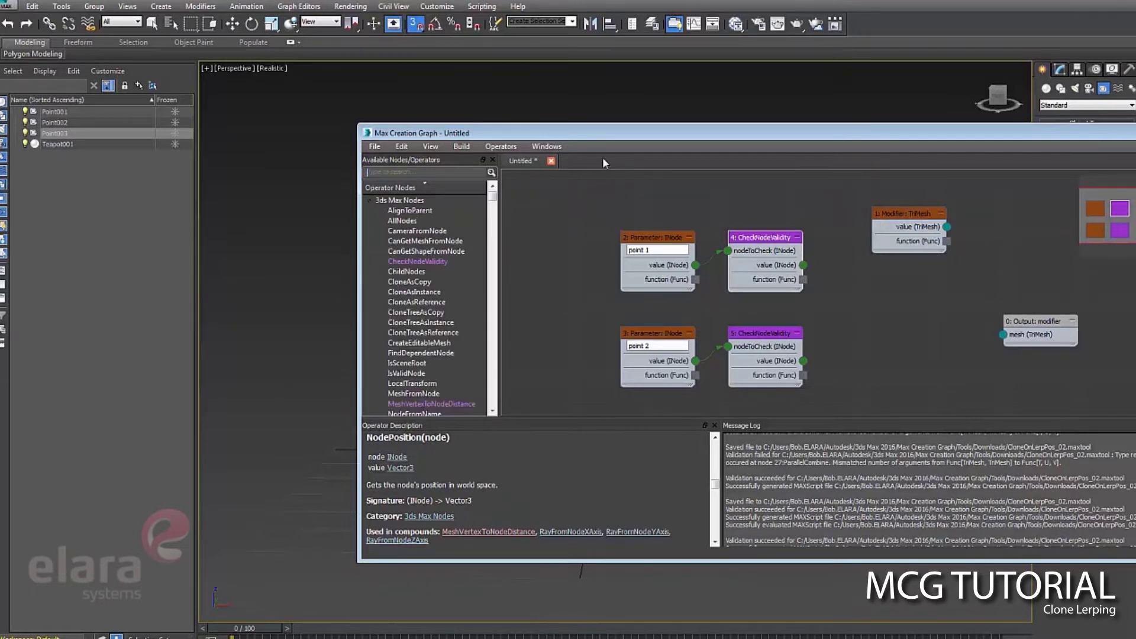
# Add a NodePosition node, move the parameter and validity nodes aside for room, and connect point 1's CheckNodeValidity value to it.
pyautogui.write('*pos')
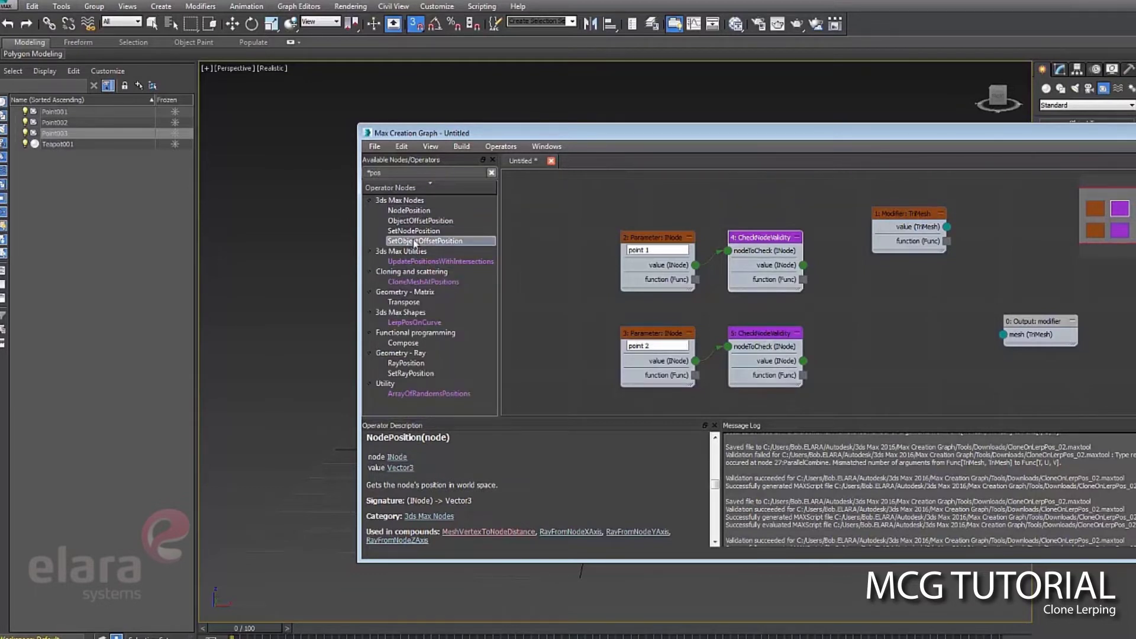
pyautogui.moveTo(414, 217); pyautogui.dragTo(847, 299)
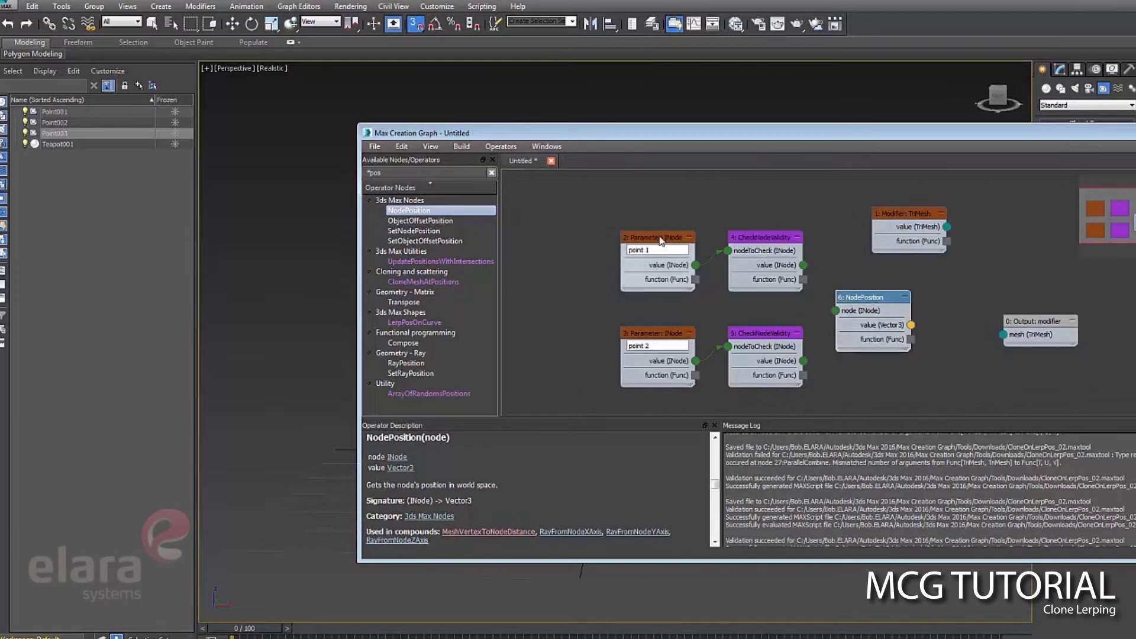
pyautogui.moveTo(657, 237); pyautogui.dragTo(597, 237)
pyautogui.moveTo(745, 241); pyautogui.dragTo(673, 241)
pyautogui.moveTo(657, 333); pyautogui.dragTo(596, 321)
pyautogui.moveTo(738, 334); pyautogui.dragTo(667, 321)
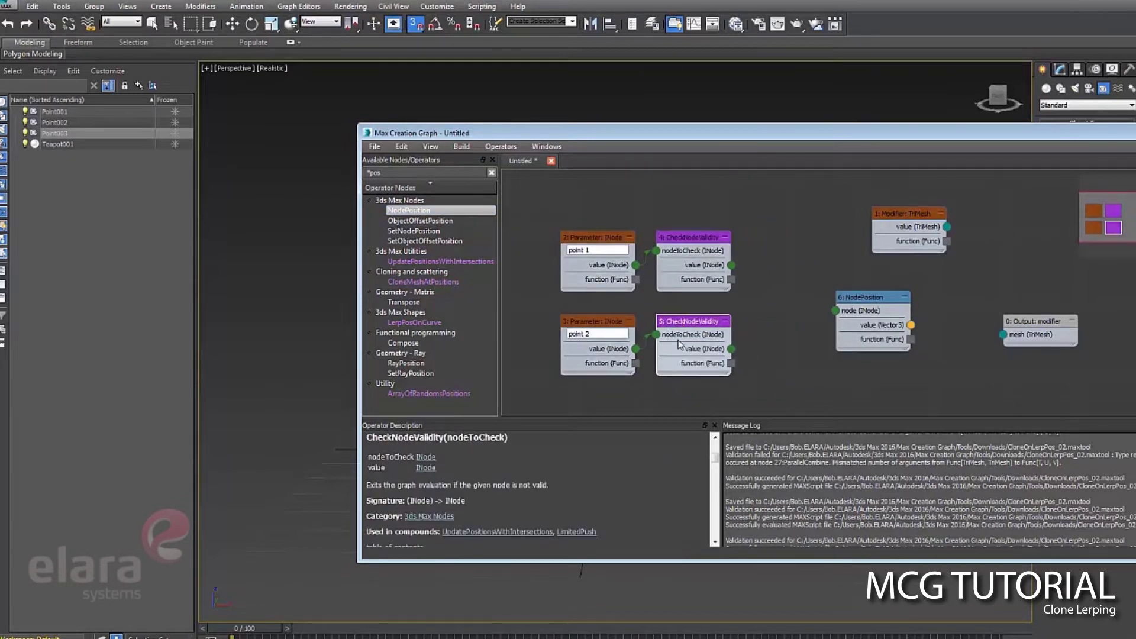
pyautogui.moveTo(849, 314); pyautogui.dragTo(752, 263)
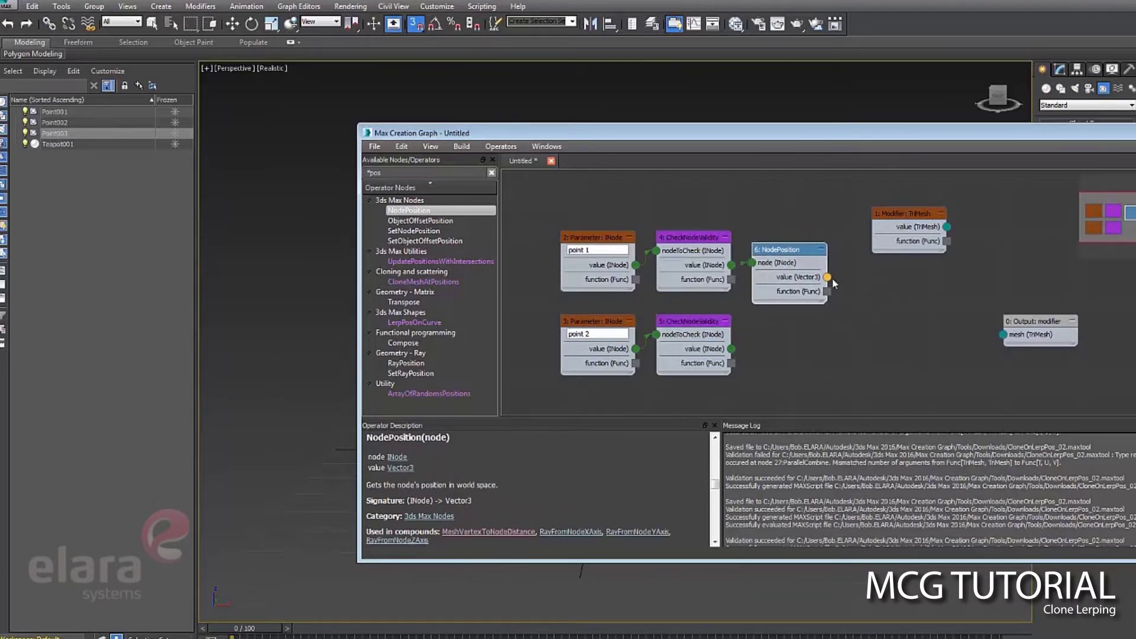
# Duplicate the NodePosition node and connect the copy to point 2's CheckNodeValidity value.
pyautogui.click(780, 251)
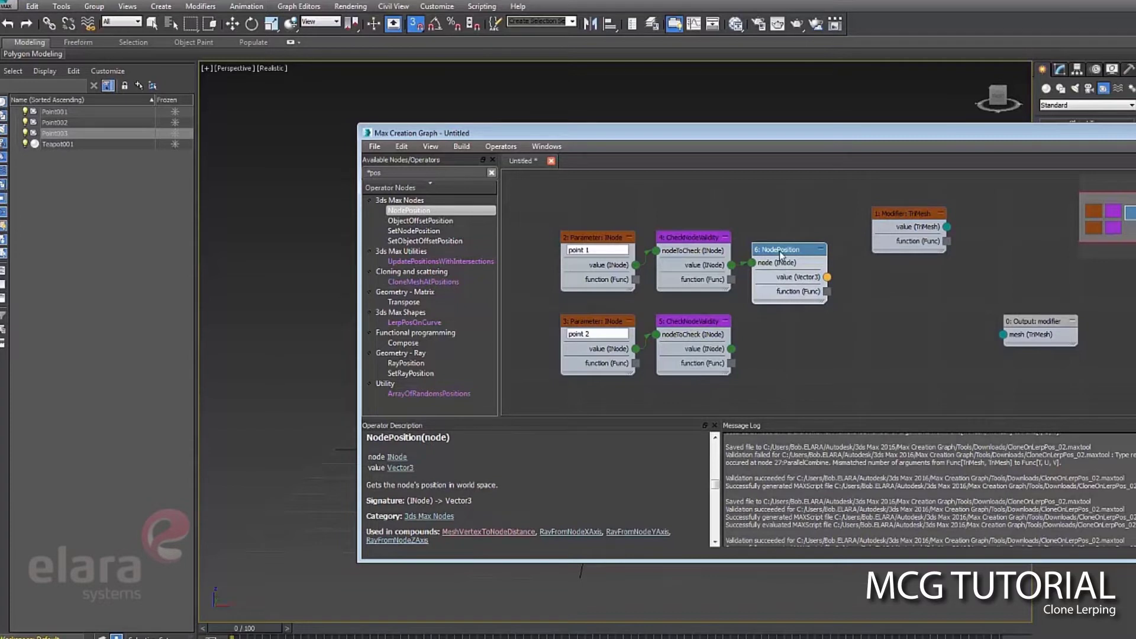
pyautogui.hotkey('ctrl', 'c')
pyautogui.hotkey('ctrl', 'v')
pyautogui.moveTo(790, 303); pyautogui.dragTo(777, 323)
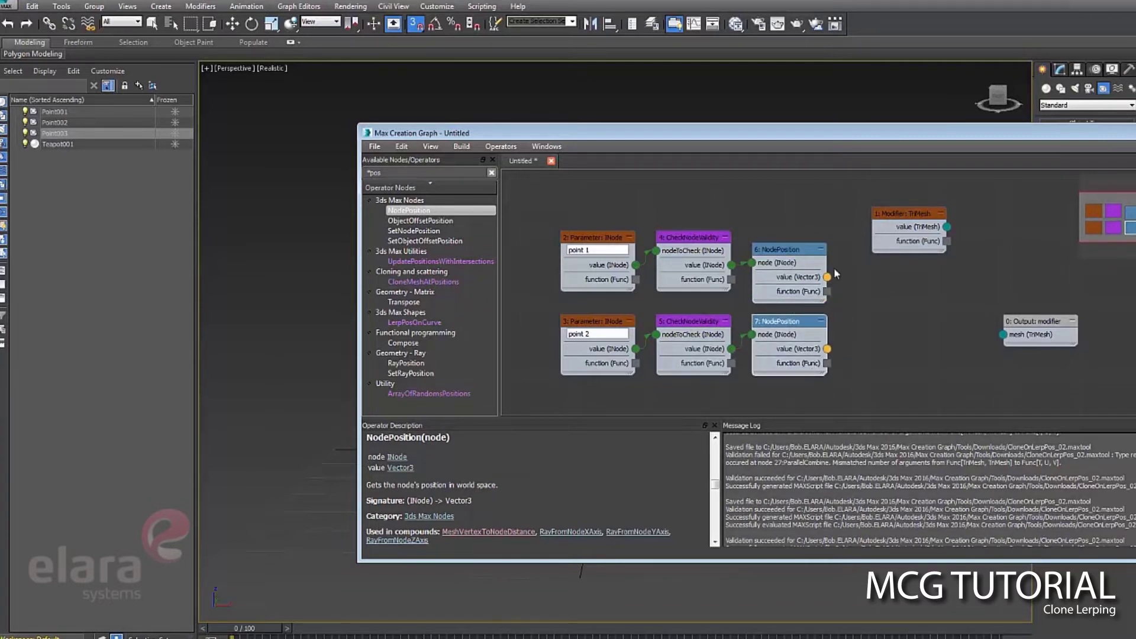
# Add an ArrayOfLerpedVectors node and connect the point 1 and point 2 NodePosition values to its v1 and v2 inputs.
pyautogui.moveTo(905, 213); pyautogui.dragTo(942, 201)
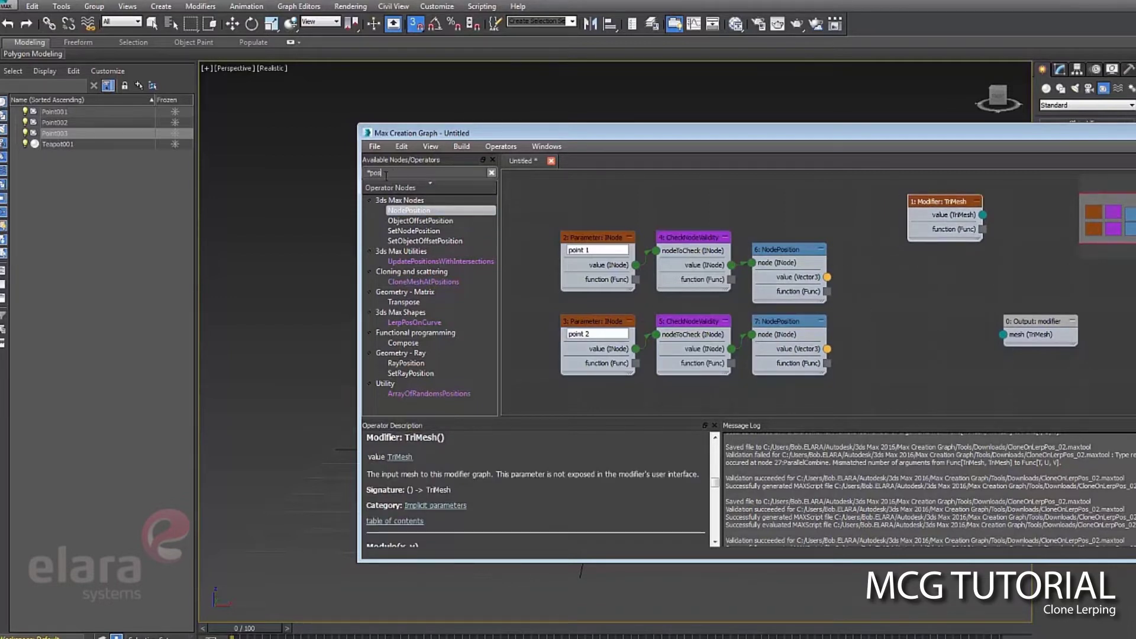
pyautogui.write('arrayof')
pyautogui.moveTo(414, 343); pyautogui.dragTo(888, 285)
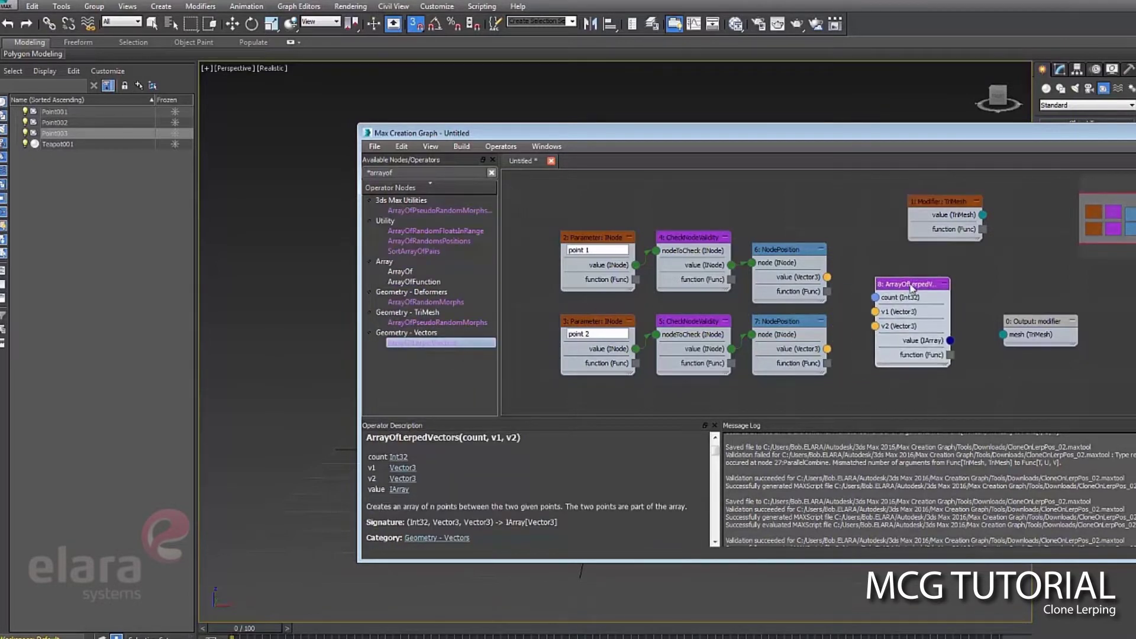
pyautogui.moveTo(828, 349); pyautogui.dragTo(871, 327)
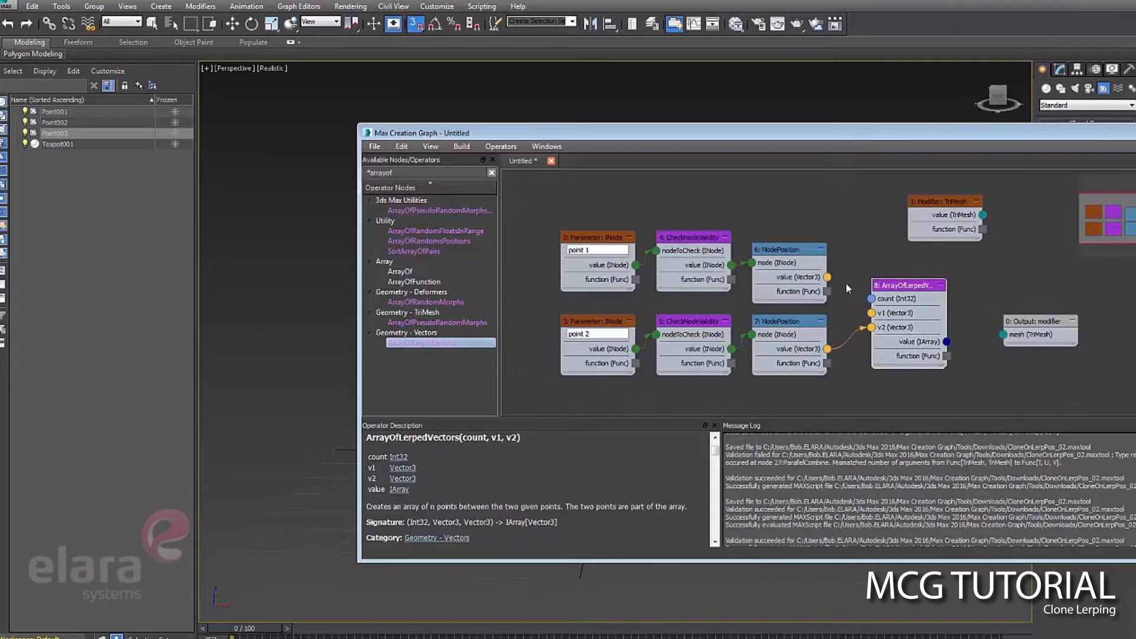
pyautogui.moveTo(835, 285); pyautogui.dragTo(894, 286)
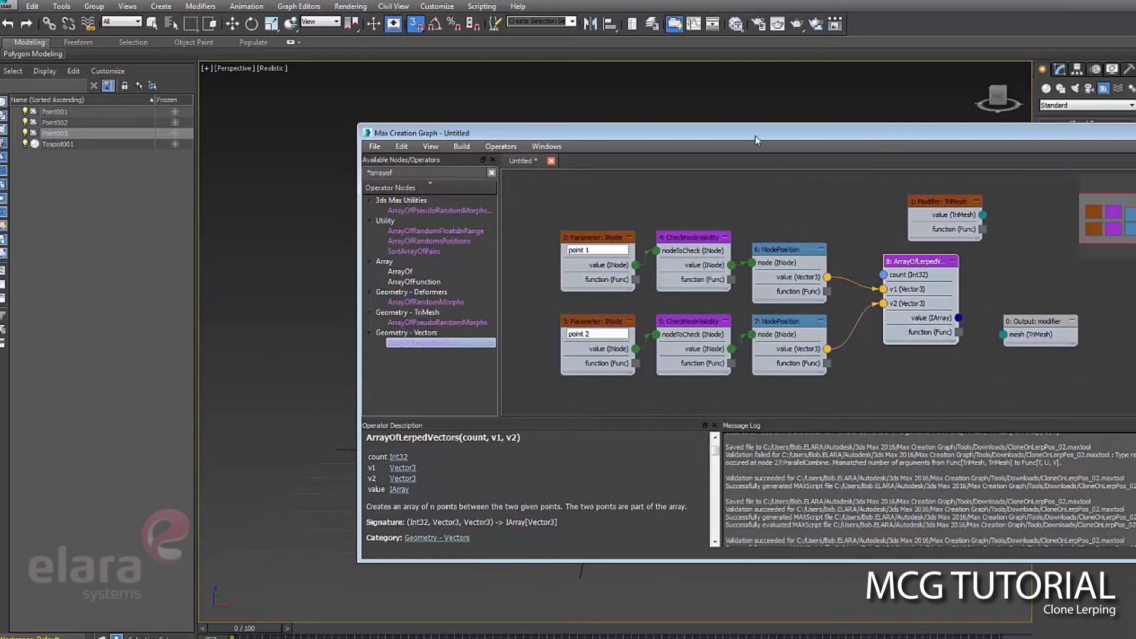
# Tidy the graph by moving the point 2 parameter, Modifier: TriMesh and ArrayOfLerpedVectors nodes, and reposition and enlarge the graph window.
pyautogui.moveTo(755, 137); pyautogui.dragTo(759, 175)
pyautogui.moveTo(613, 278); pyautogui.dragTo(614, 278)
pyautogui.moveTo(602, 360); pyautogui.dragTo(602, 348)
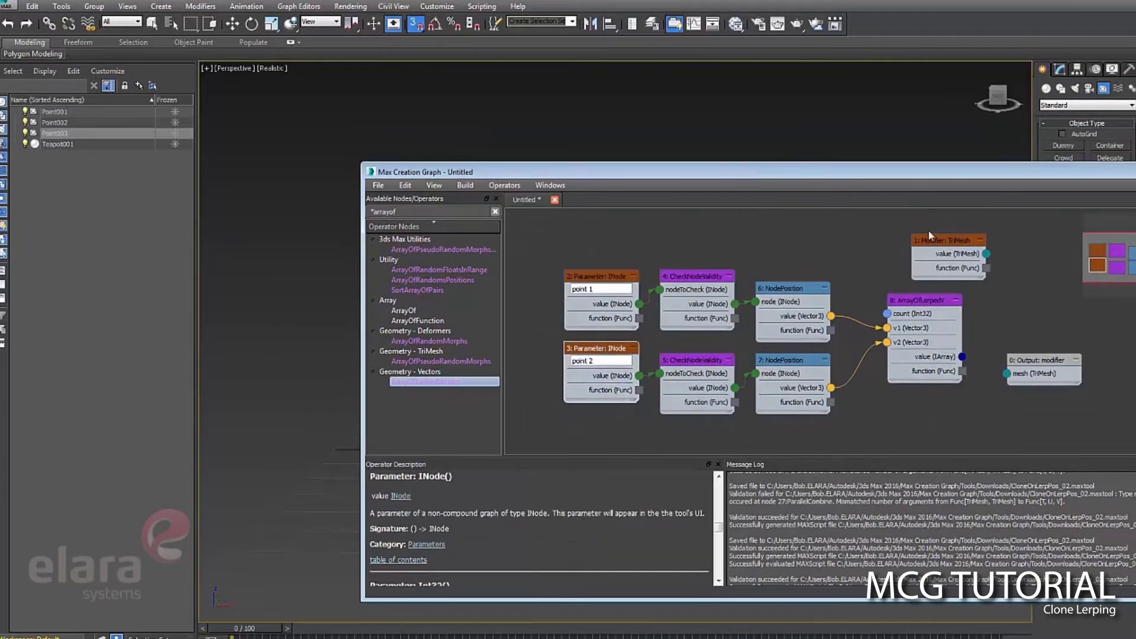
pyautogui.moveTo(930, 235); pyautogui.dragTo(965, 235)
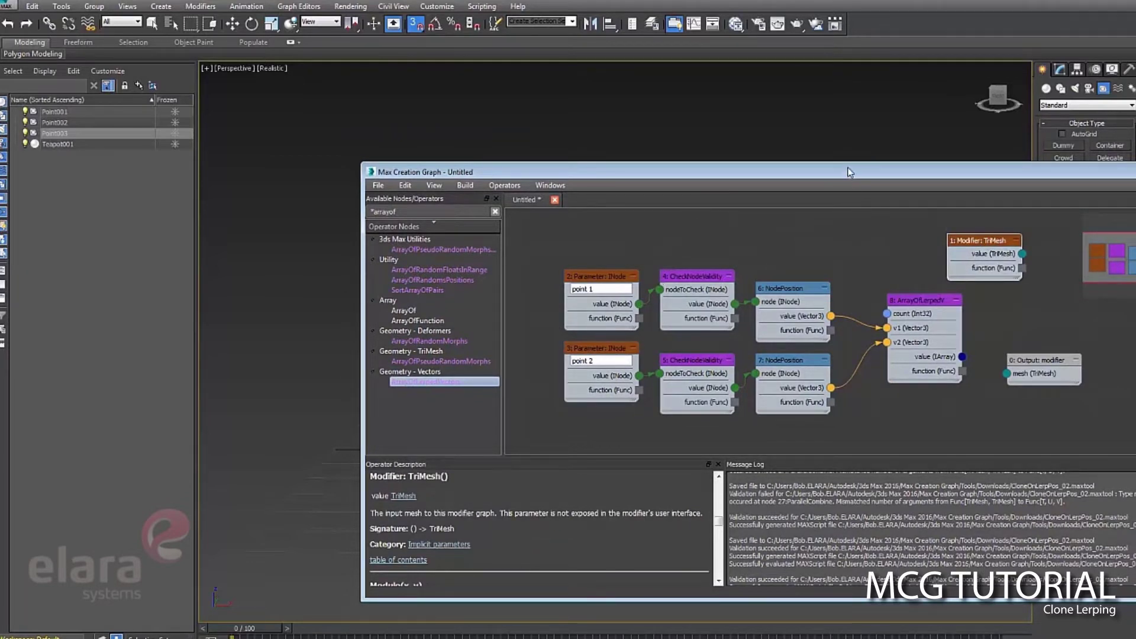
pyautogui.moveTo(850, 172); pyautogui.dragTo(707, 132)
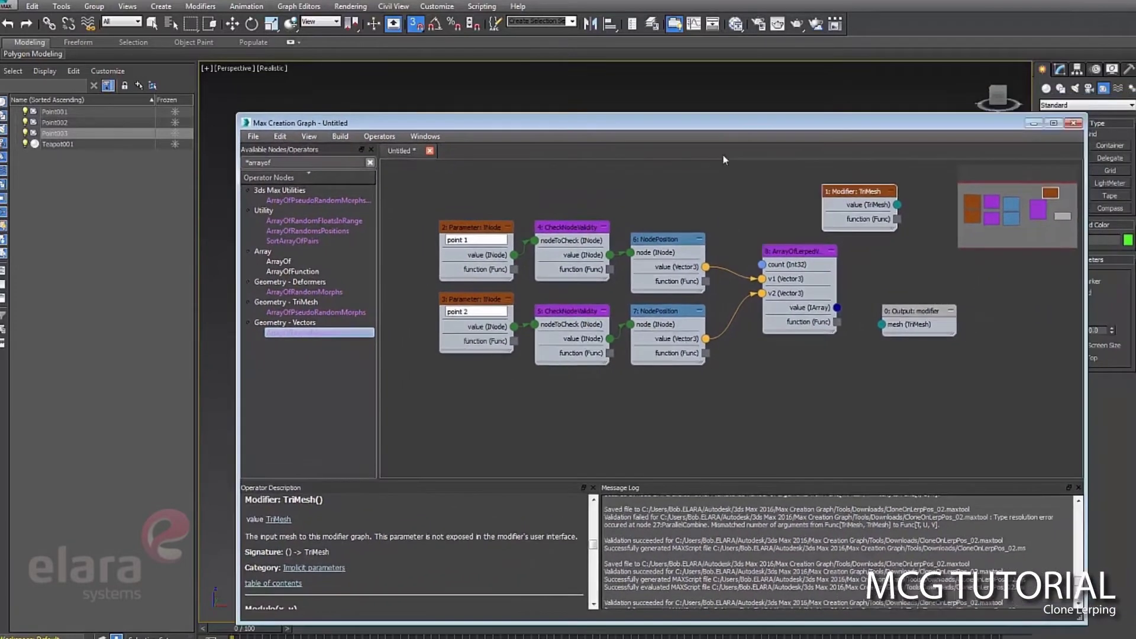
pyautogui.click(796, 264)
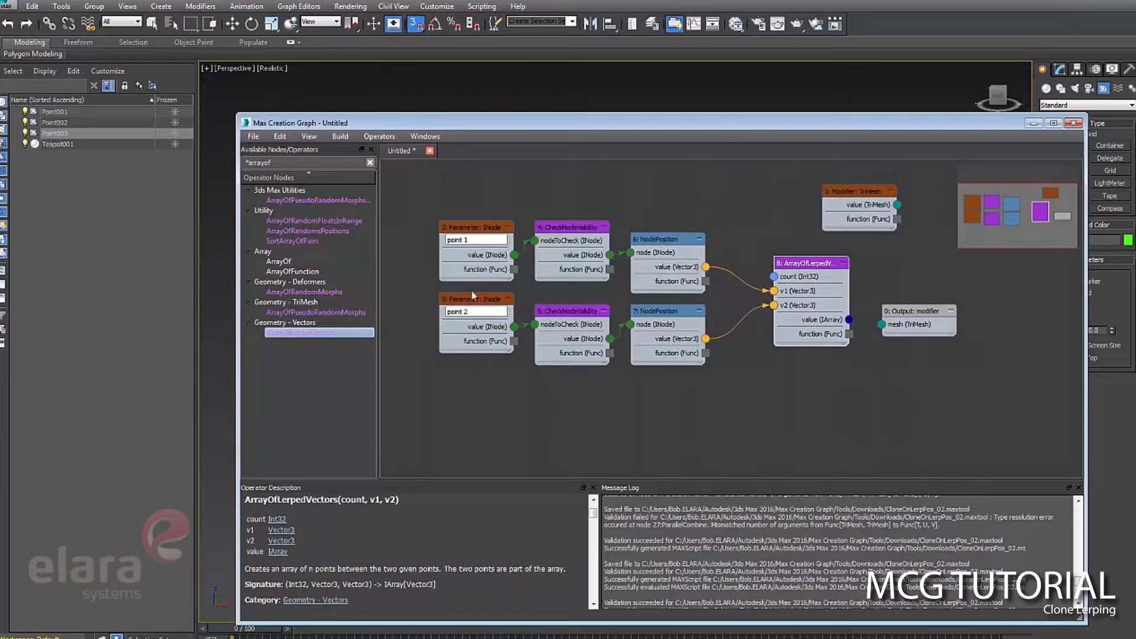
# Add a Parameter: Int32 node above the graph and connect its value to the count input of ArrayOfLerpedVectors.
pyautogui.moveTo(279, 163); pyautogui.dragTo(246, 165)
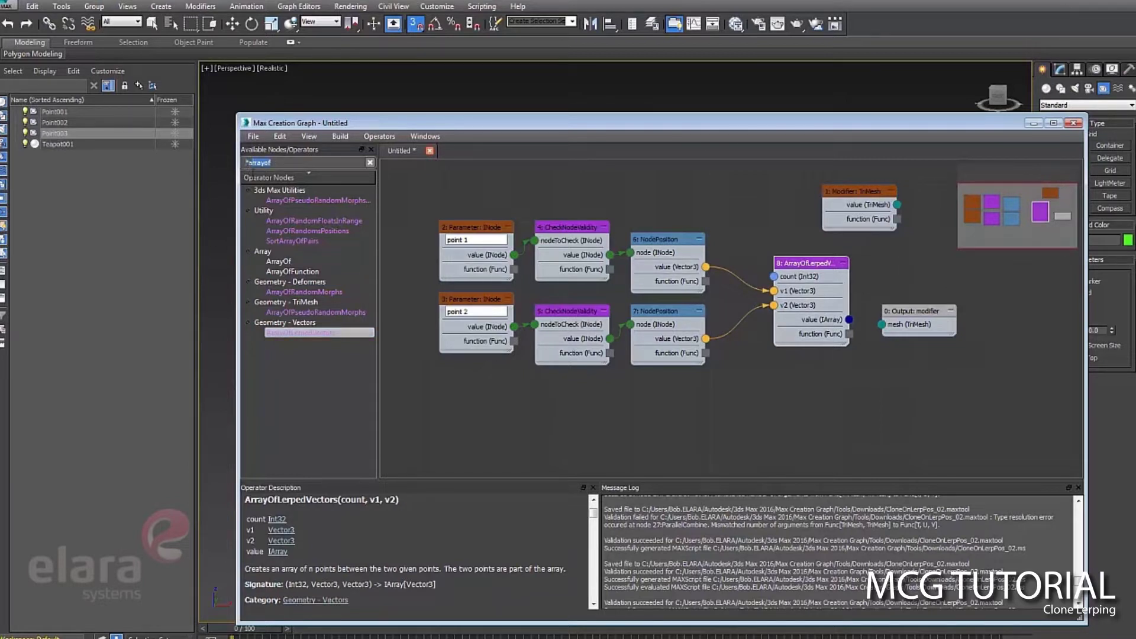
pyautogui.write('*para')
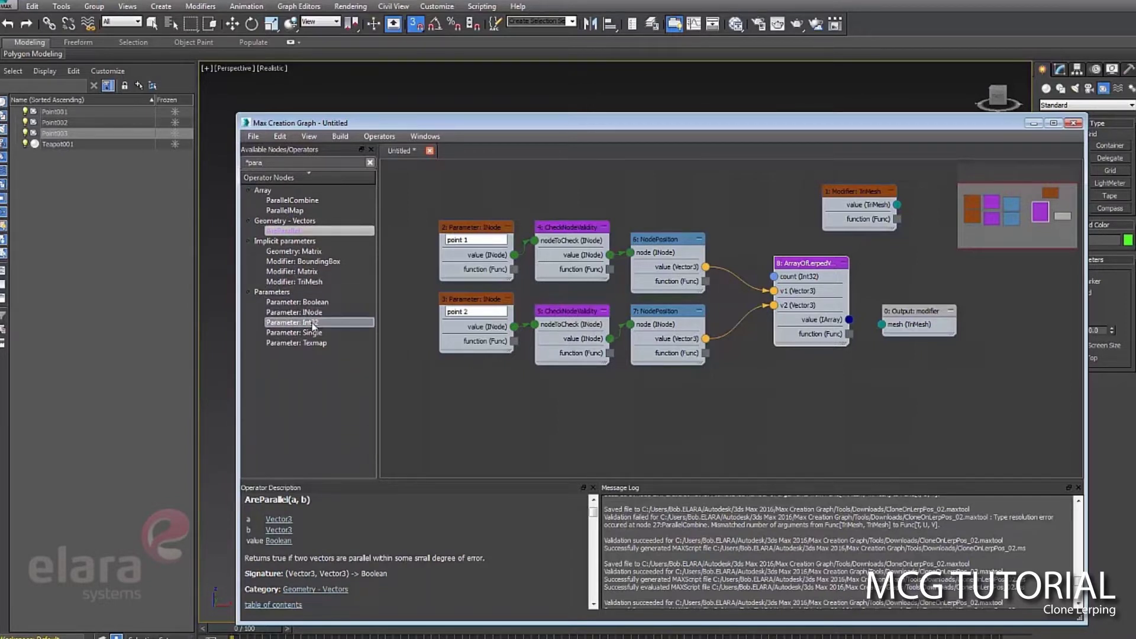
pyautogui.moveTo(314, 322); pyautogui.dragTo(750, 177)
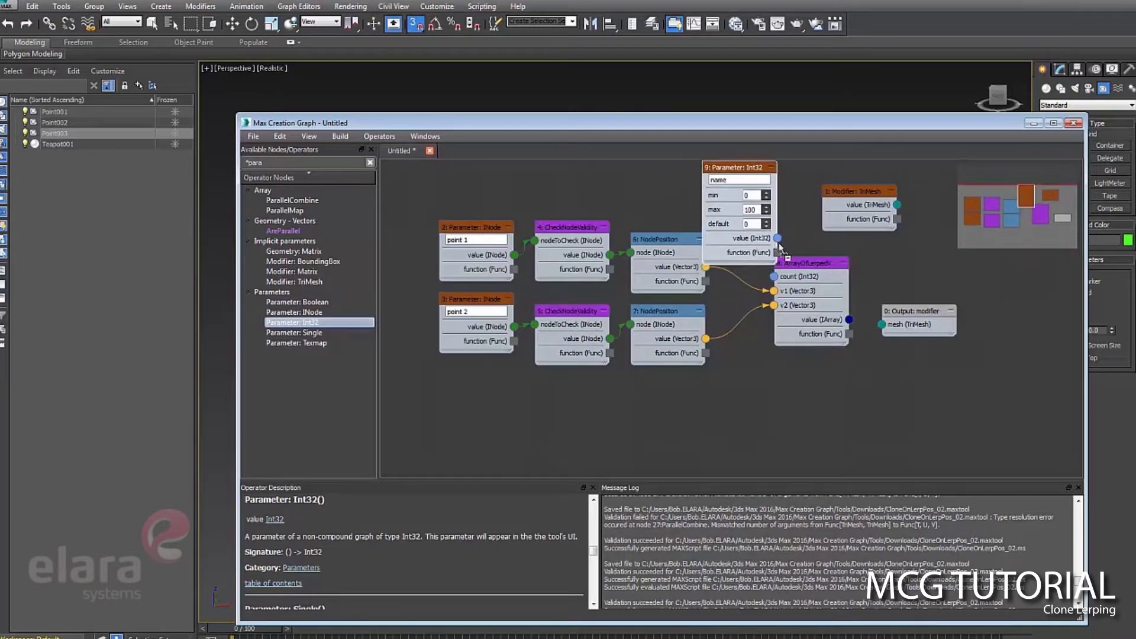
pyautogui.moveTo(778, 243); pyautogui.dragTo(773, 277)
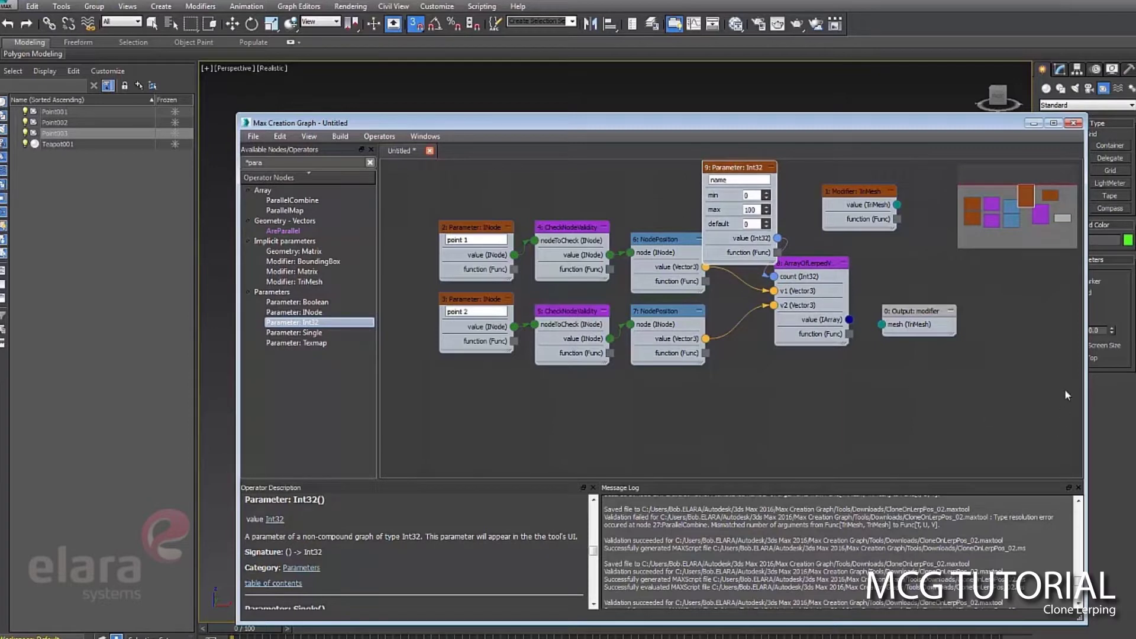
pyautogui.moveTo(1008, 232); pyautogui.dragTo(1006, 204)
pyautogui.moveTo(732, 205); pyautogui.dragTo(713, 171)
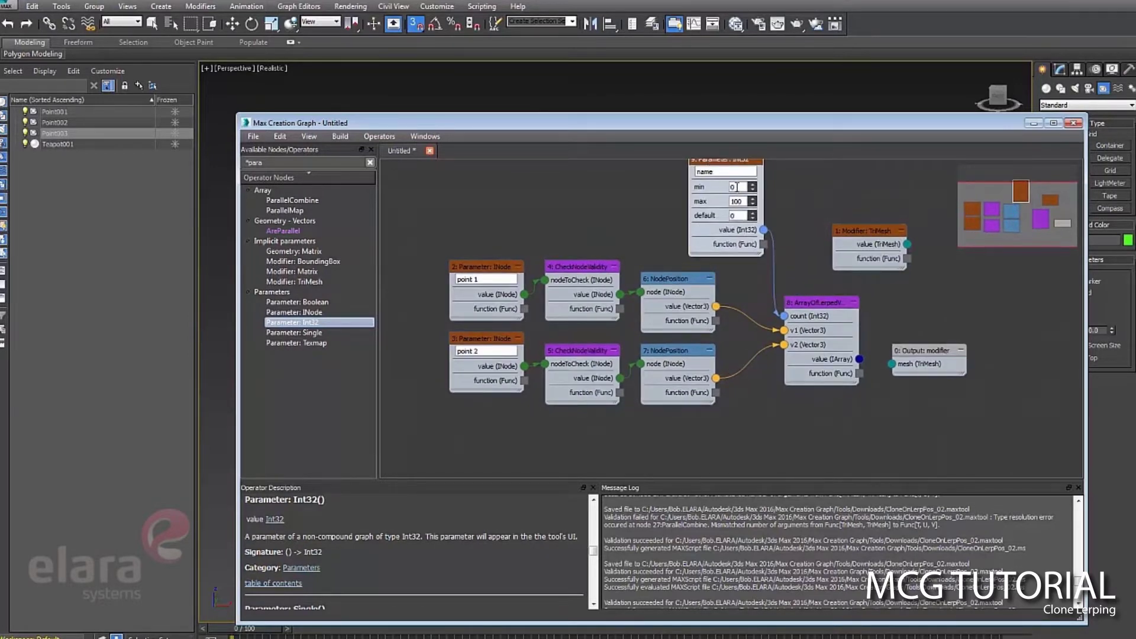
# Name the Int32 parameter "clones", set its default to 3, and shift the ArrayOfLerpedVectors node closer to the NodePosition nodes.
pyautogui.hotkey('shift', 'Tab')
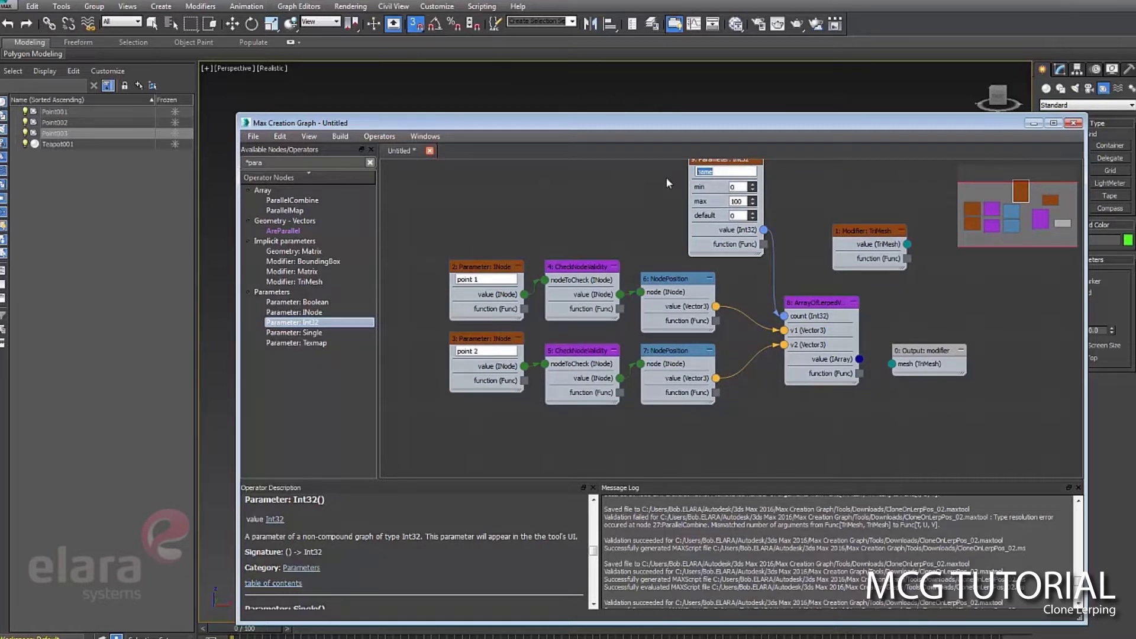
pyautogui.write('clones')
pyautogui.press('Return')
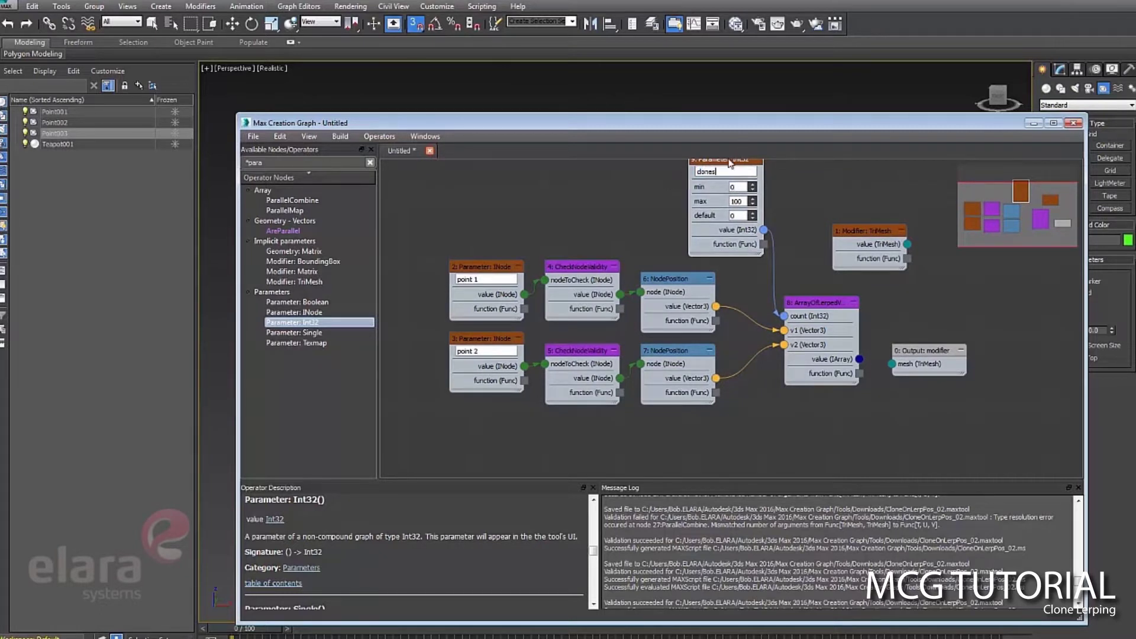
pyautogui.doubleClick(738, 217)
pyautogui.moveTo(837, 371); pyautogui.dragTo(813, 371)
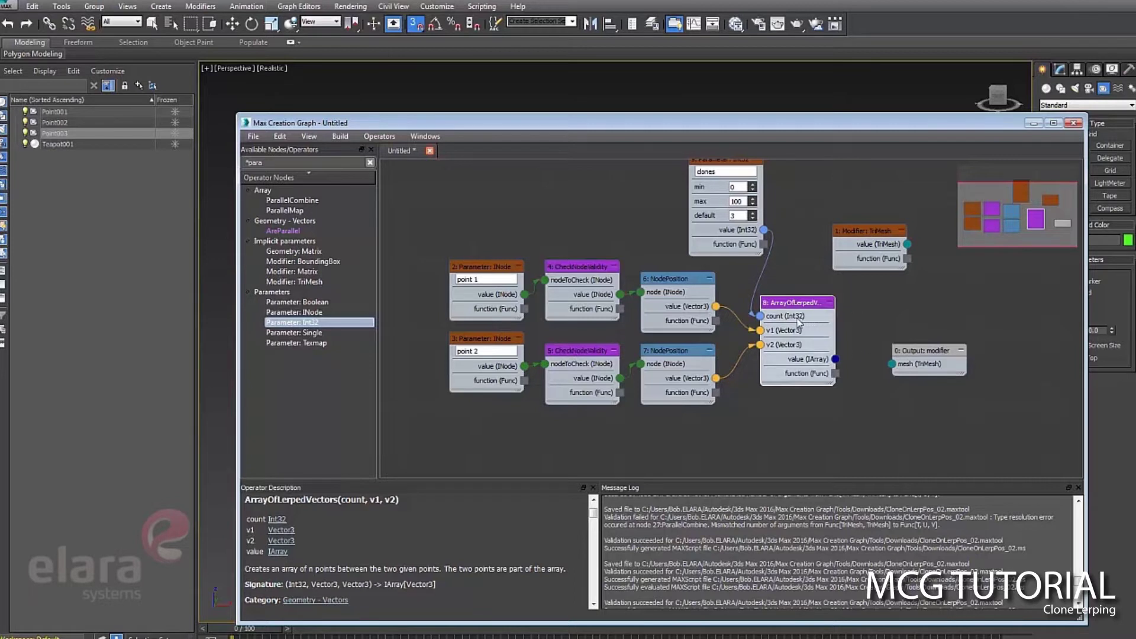
pyautogui.doubleClick(738, 215)
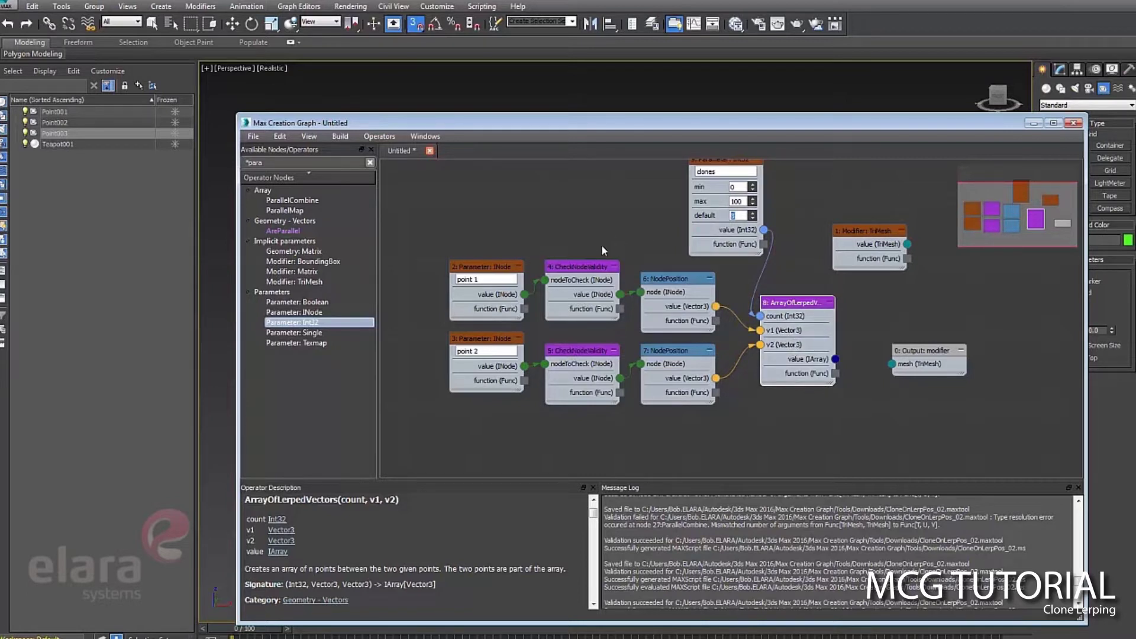
# Move the graph window aside to view the teapot and point helpers in the viewport, and bring it back.
pyautogui.moveTo(602, 130); pyautogui.dragTo(595, 401)
pyautogui.moveTo(590, 441); pyautogui.dragTo(577, 467)
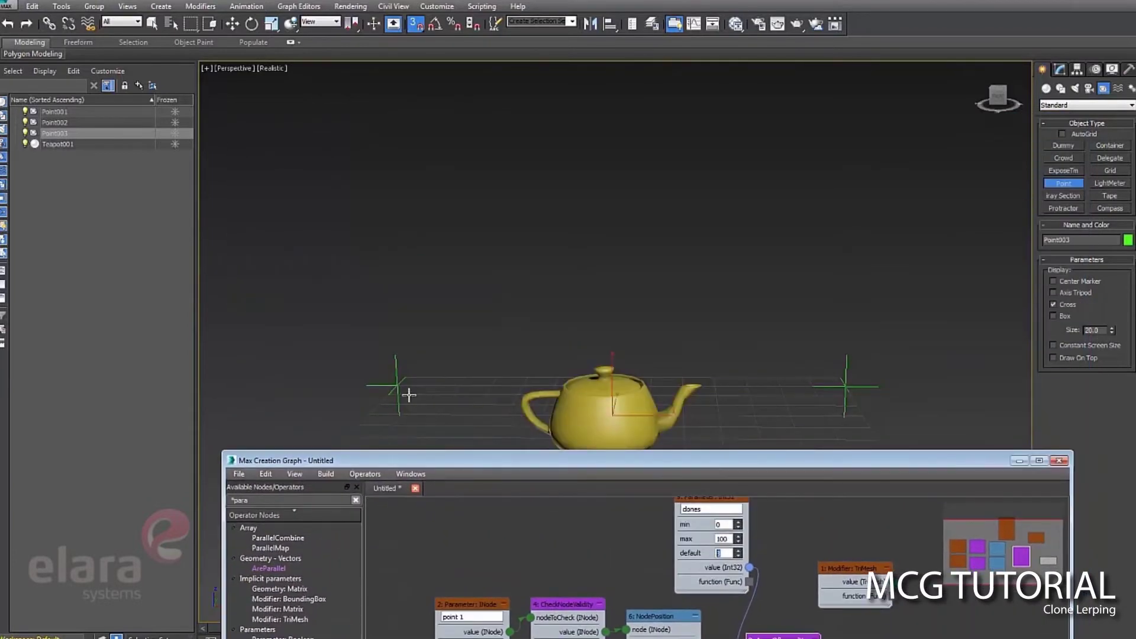
pyautogui.moveTo(805, 469); pyautogui.dragTo(701, 211)
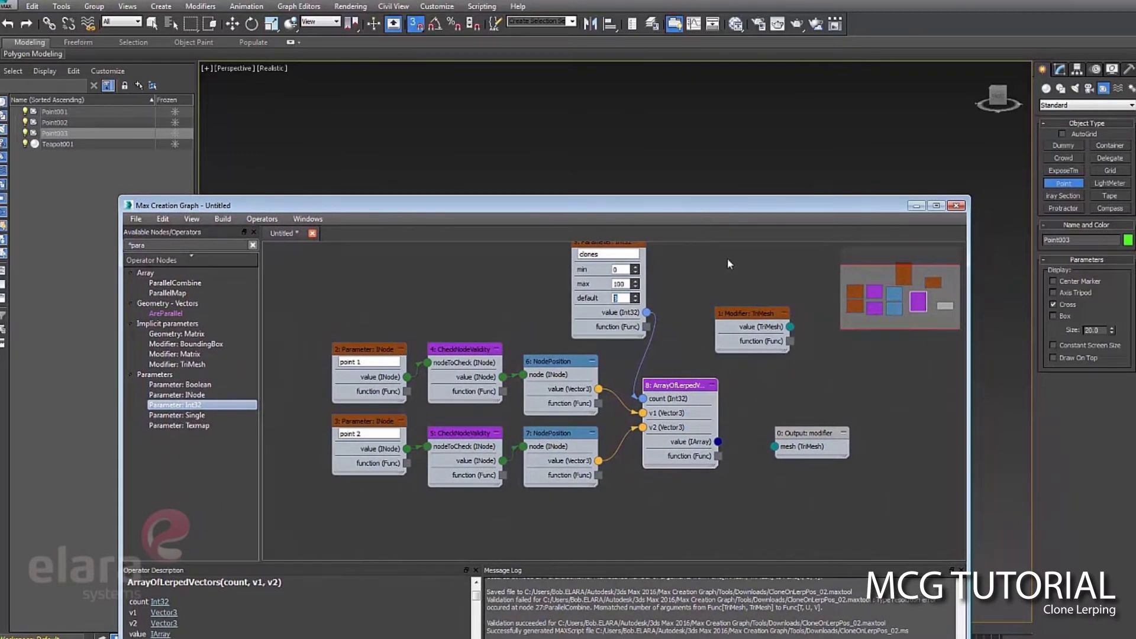
# Make room around the output node, add a ParallelCombine node, and connect the ArrayOfLerpedVectors value to its ys input.
pyautogui.moveTo(747, 317); pyautogui.dragTo(734, 282)
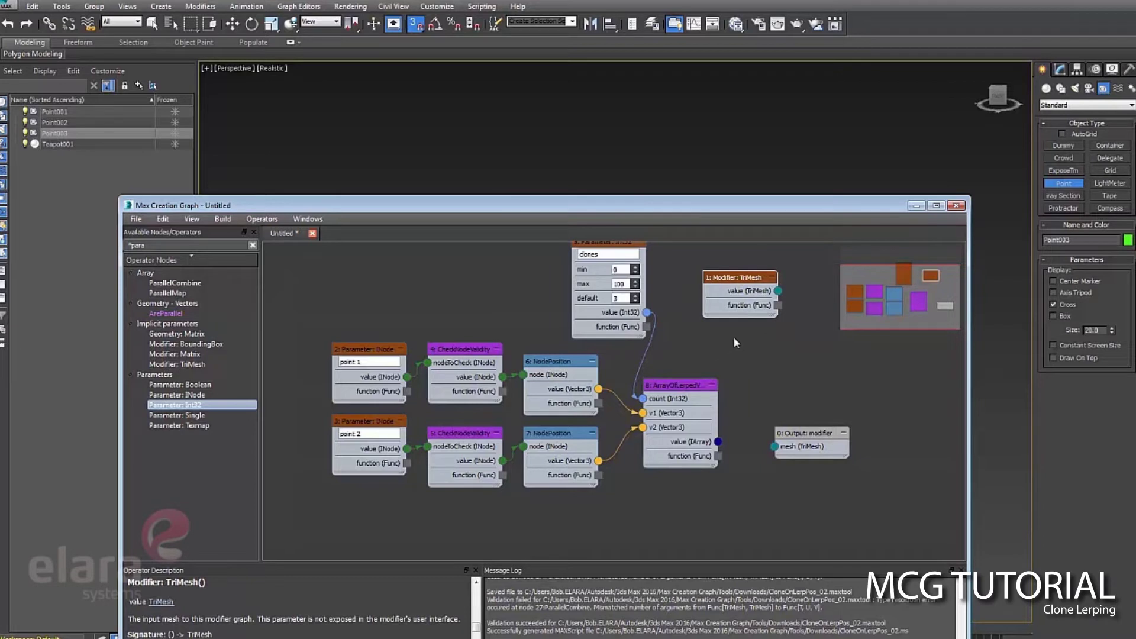
pyautogui.moveTo(818, 433); pyautogui.dragTo(865, 458)
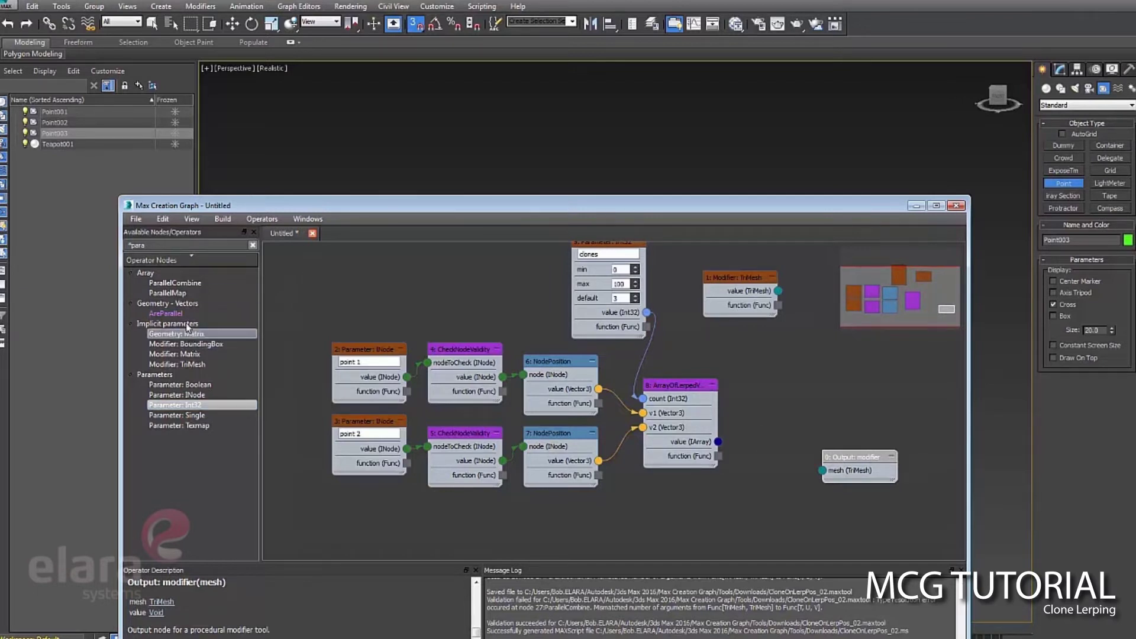
pyautogui.moveTo(168, 289); pyautogui.dragTo(769, 402)
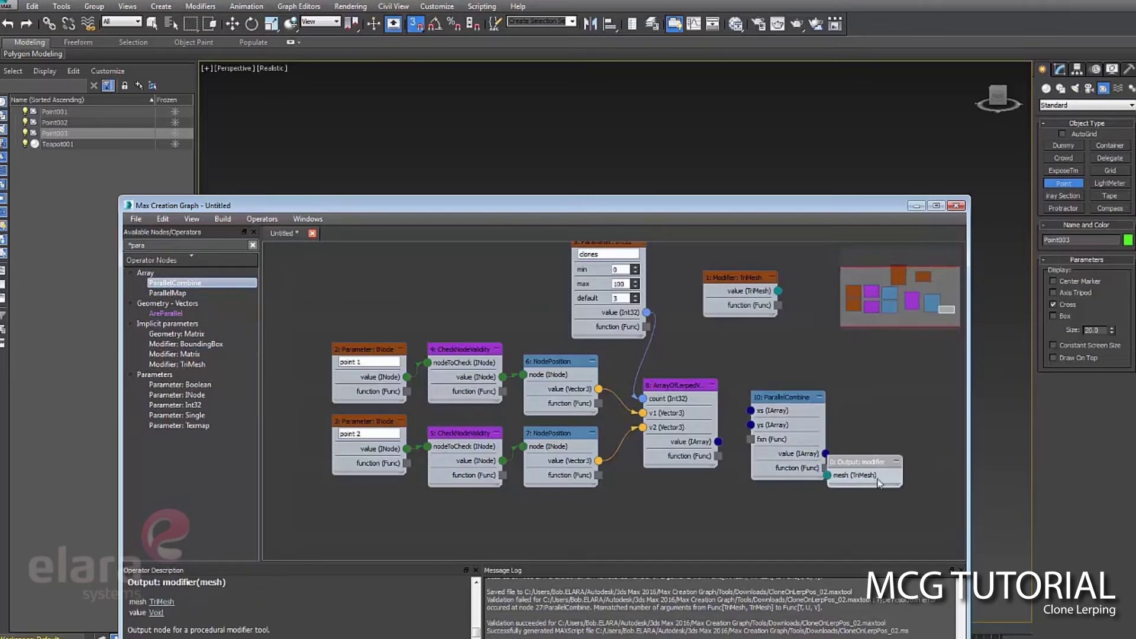
pyautogui.moveTo(863, 470); pyautogui.dragTo(887, 506)
pyautogui.moveTo(782, 397); pyautogui.dragTo(805, 409)
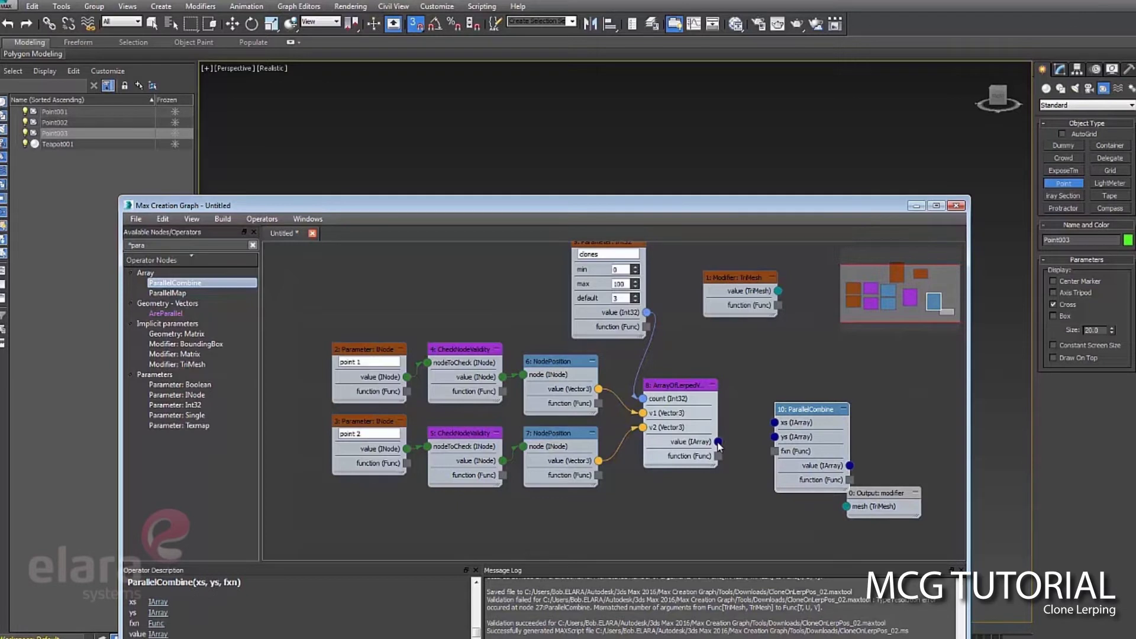
pyautogui.moveTo(718, 441); pyautogui.dragTo(775, 437)
# Move the Modifier: TriMesh node up toward the clones parameter and lower ArrayOfLerpedVectors to line up with ParallelCombine.
pyautogui.click(684, 392)
pyautogui.moveTo(758, 305); pyautogui.dragTo(781, 326)
pyautogui.click(723, 279)
pyautogui.moveTo(723, 279); pyautogui.dragTo(722, 267)
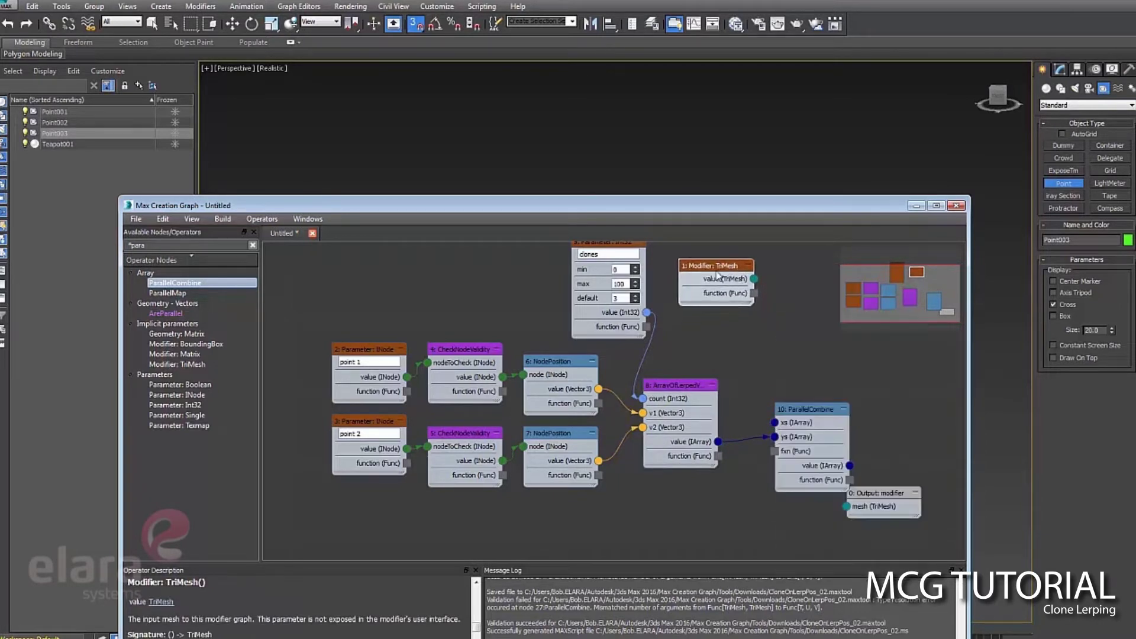
pyautogui.click(685, 389)
pyautogui.moveTo(685, 389); pyautogui.dragTo(684, 412)
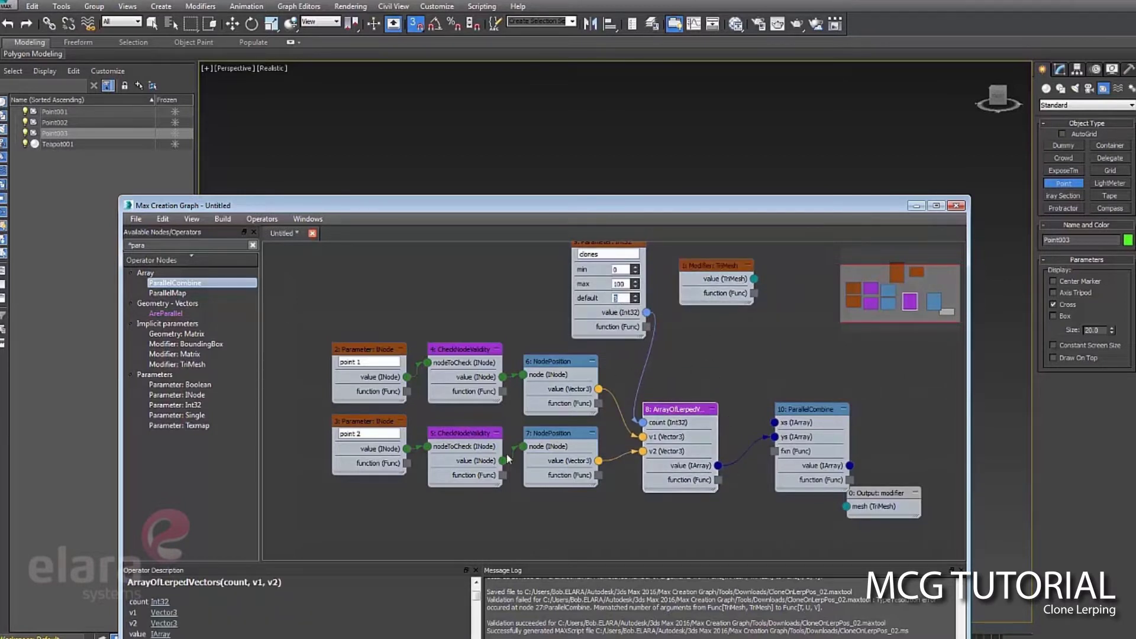
# Add an ArrayOf node above ParallelCombine, connect the Modifier: TriMesh value to its x input, and review the operator's description.
pyautogui.doubleClick(137, 246)
pyautogui.write('array')
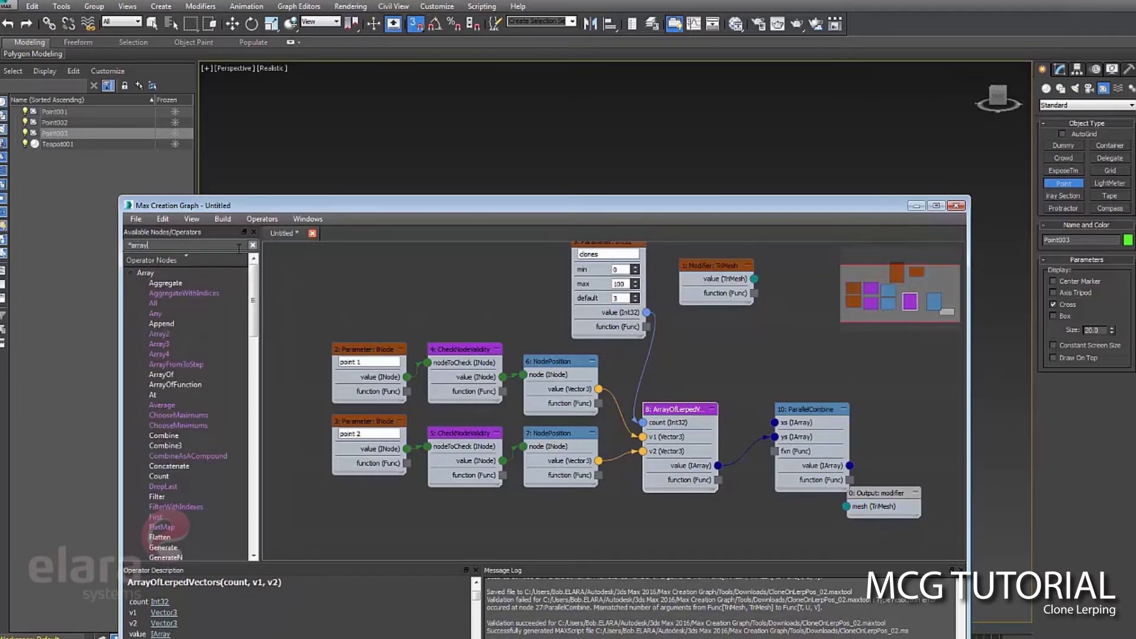
pyautogui.moveTo(155, 376); pyautogui.dragTo(784, 330)
pyautogui.moveTo(726, 265); pyautogui.dragTo(761, 359)
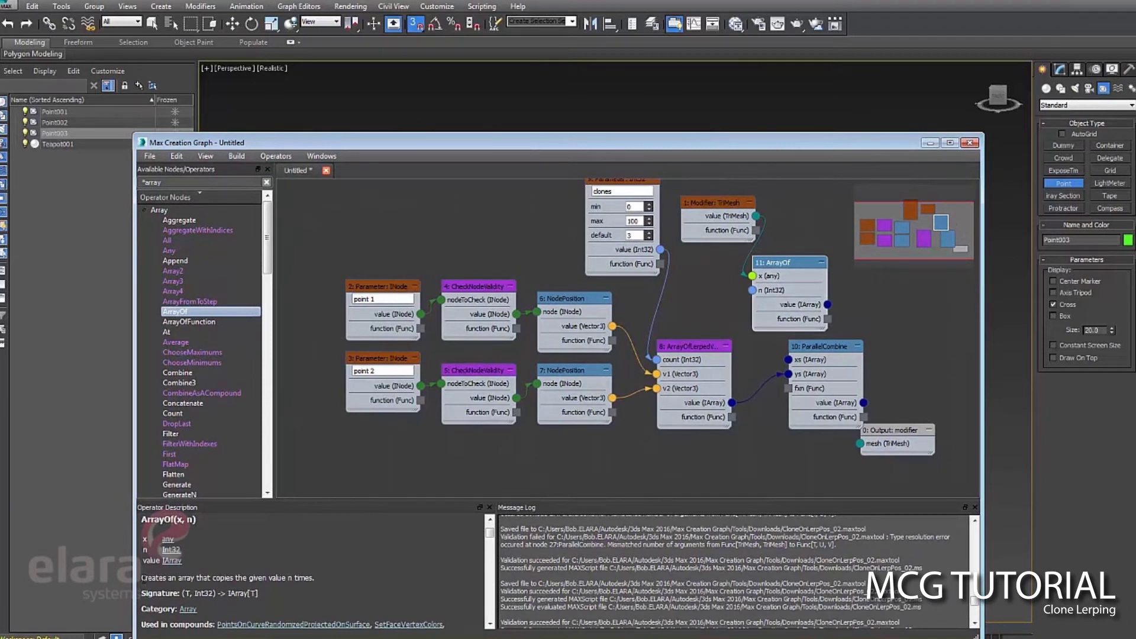
pyautogui.moveTo(141, 578); pyautogui.dragTo(296, 579)
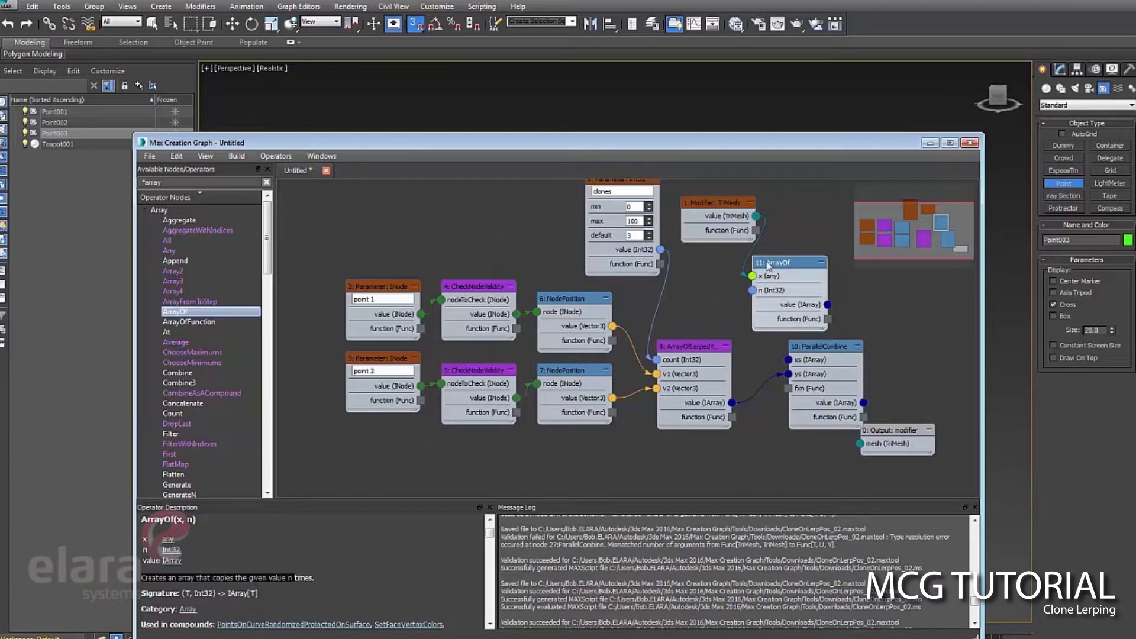
pyautogui.click(715, 201)
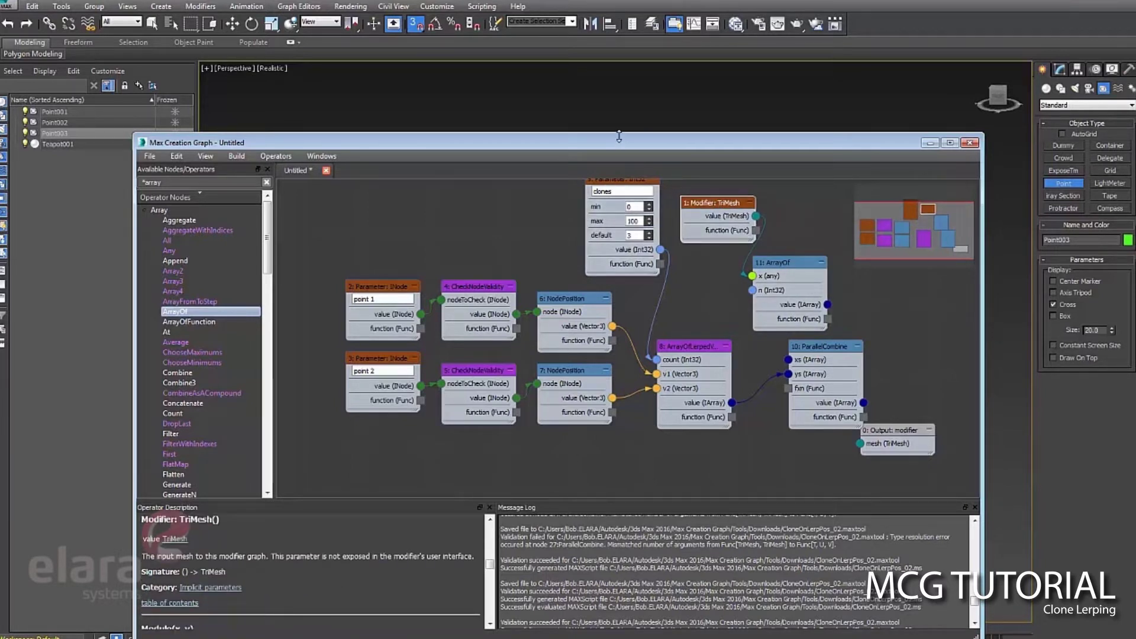
# Enlarge the graph window, connect the clones value to ArrayOf's n input, and adjust the positions of the surrounding nodes.
pyautogui.moveTo(619, 136); pyautogui.dragTo(619, 81)
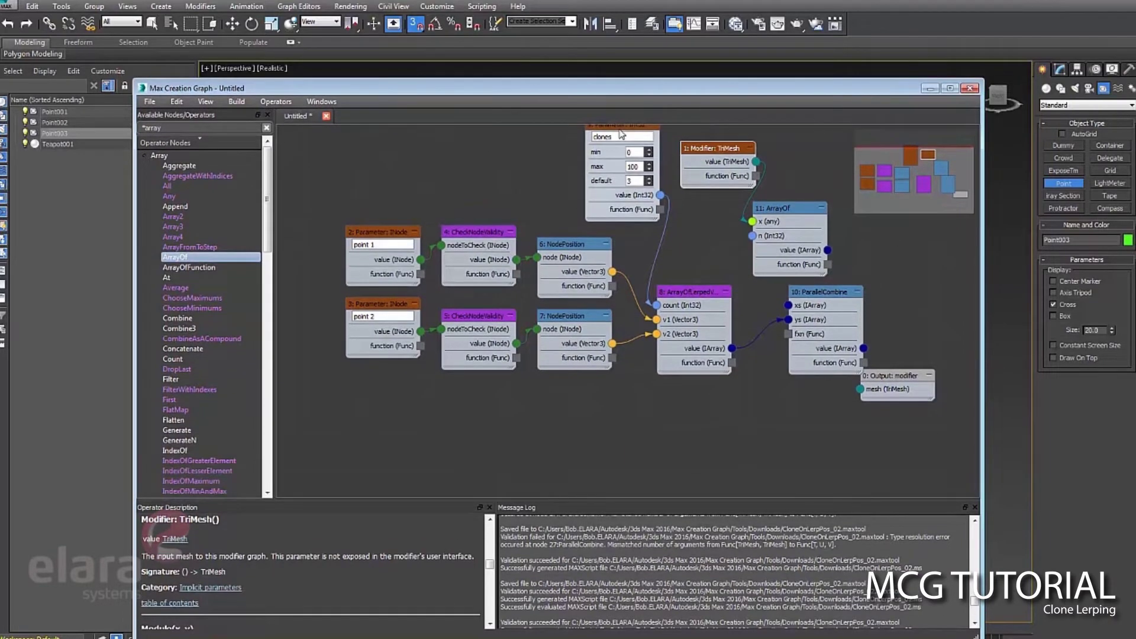
pyautogui.moveTo(622, 135); pyautogui.dragTo(621, 146)
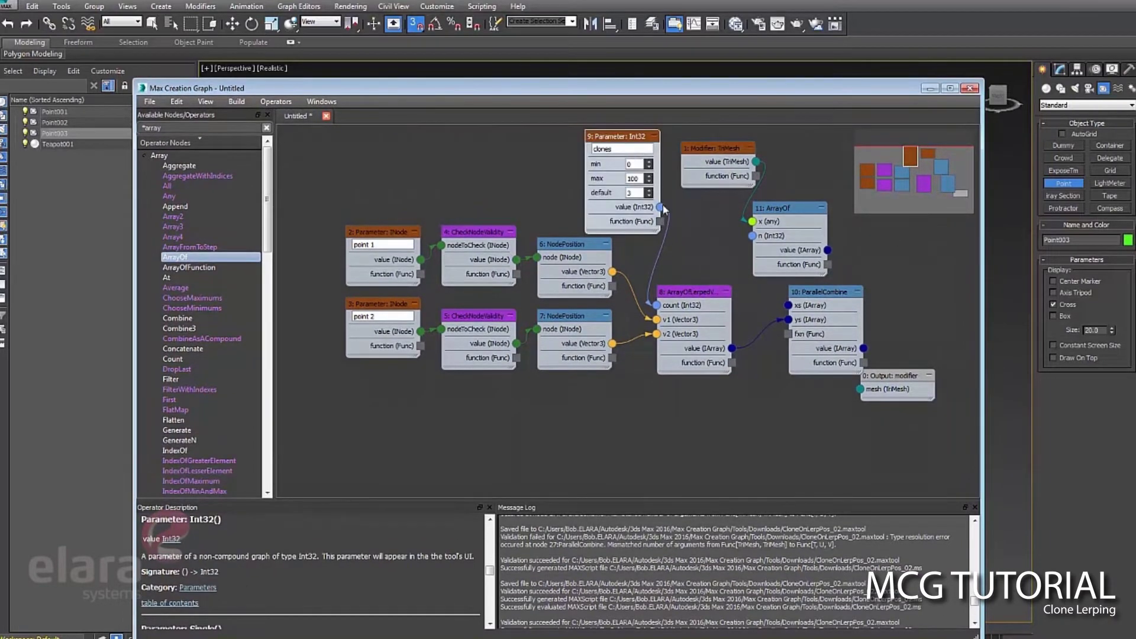
pyautogui.moveTo(660, 207); pyautogui.dragTo(751, 240)
pyautogui.moveTo(721, 291); pyautogui.dragTo(753, 250)
pyautogui.click(753, 183)
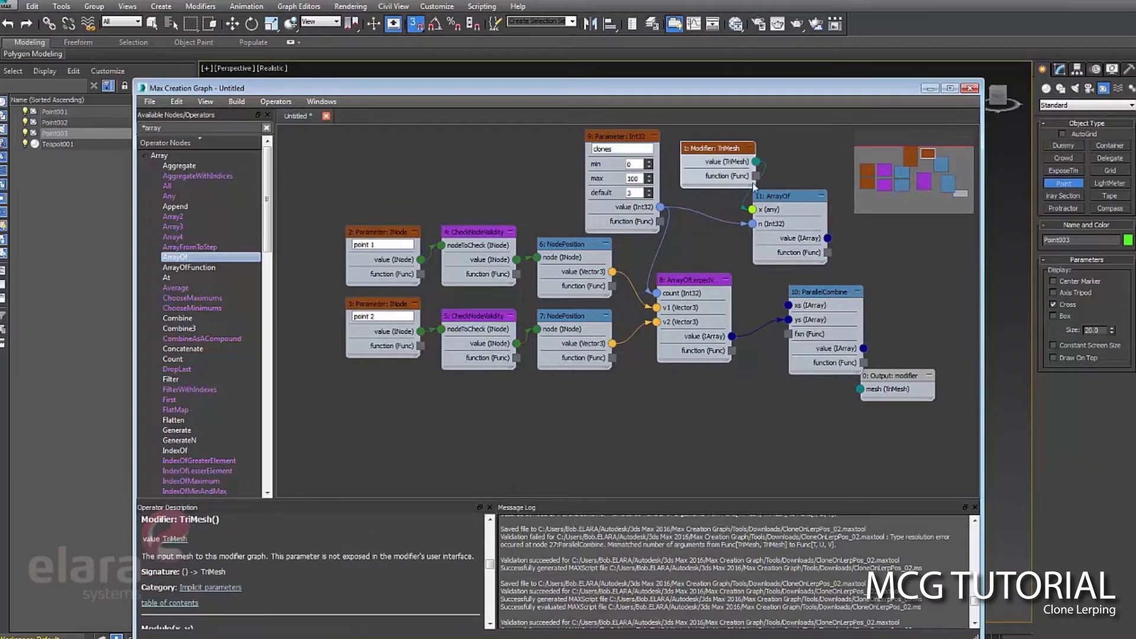
pyautogui.moveTo(769, 198); pyautogui.dragTo(794, 205)
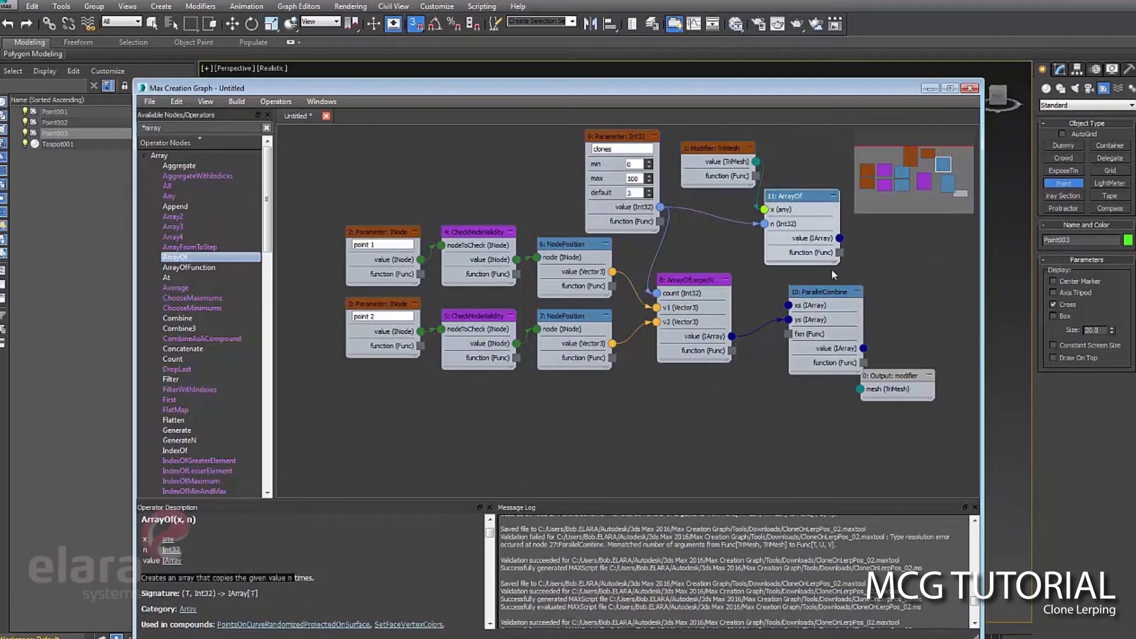
# Connect the ArrayOf value to the xs input of ParallelCombine and reposition both nodes.
pyautogui.moveTo(826, 292); pyautogui.dragTo(849, 292)
pyautogui.moveTo(840, 238); pyautogui.dragTo(808, 358)
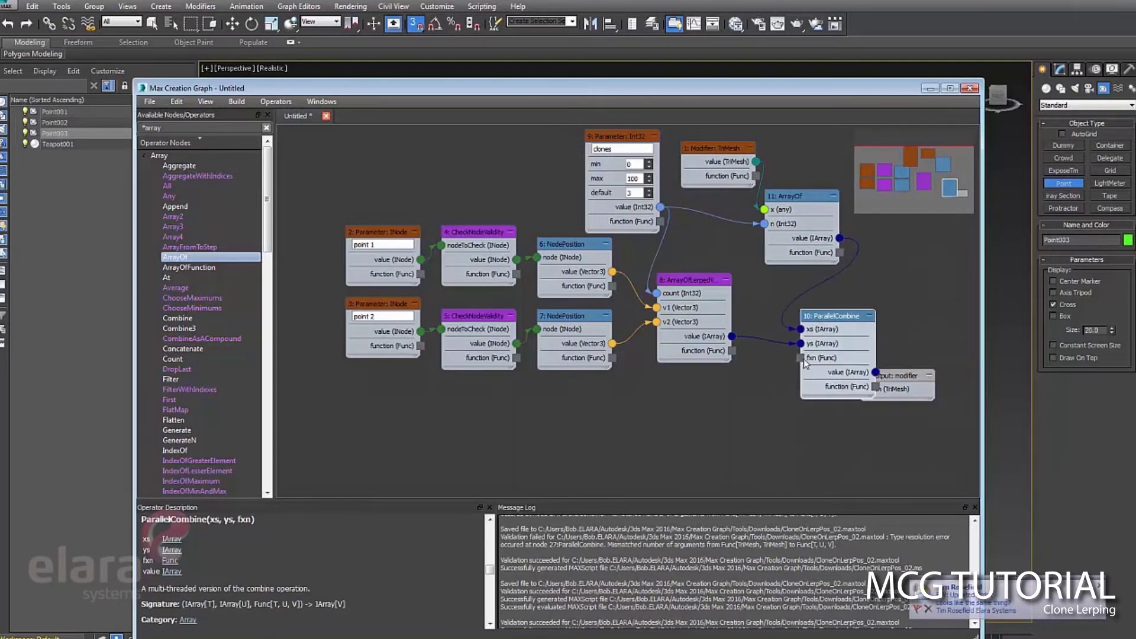
pyautogui.moveTo(793, 196); pyautogui.dragTo(805, 208)
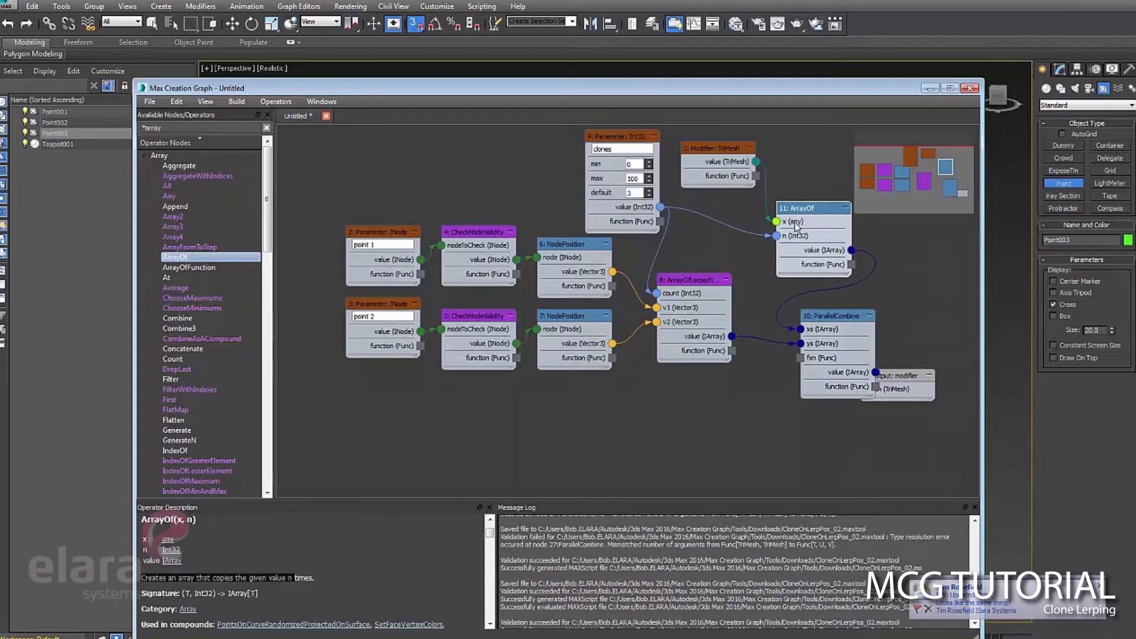
pyautogui.click(704, 282)
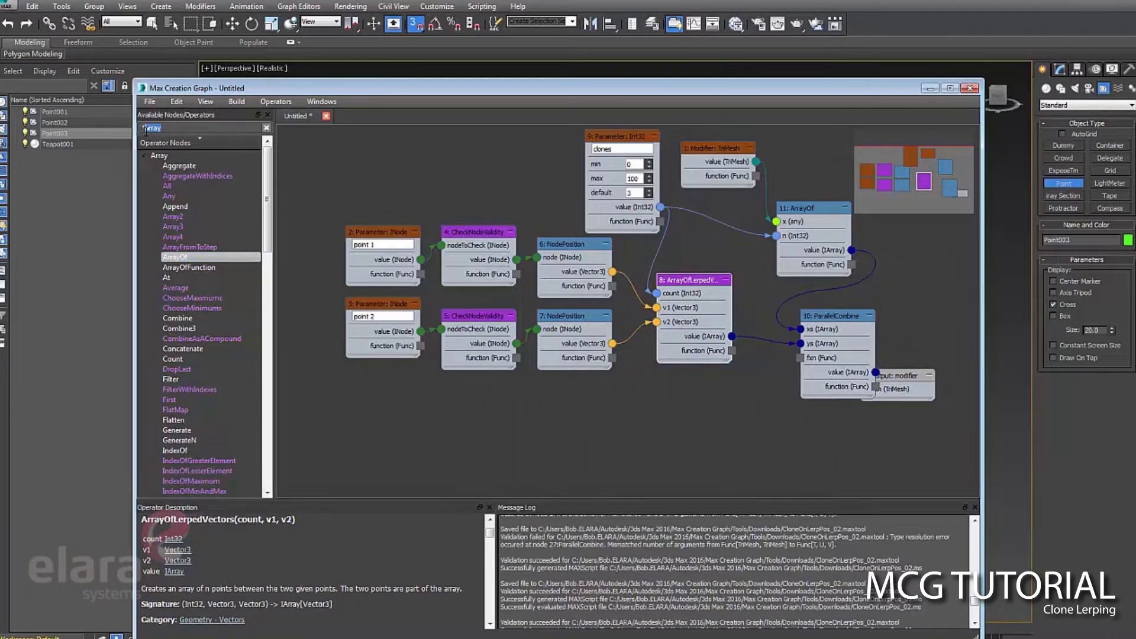
# Add an OffsetMesh node below ArrayOfLerpedVectors and connect its function output to ParallelCombine's fxn input.
pyautogui.write('*offse')
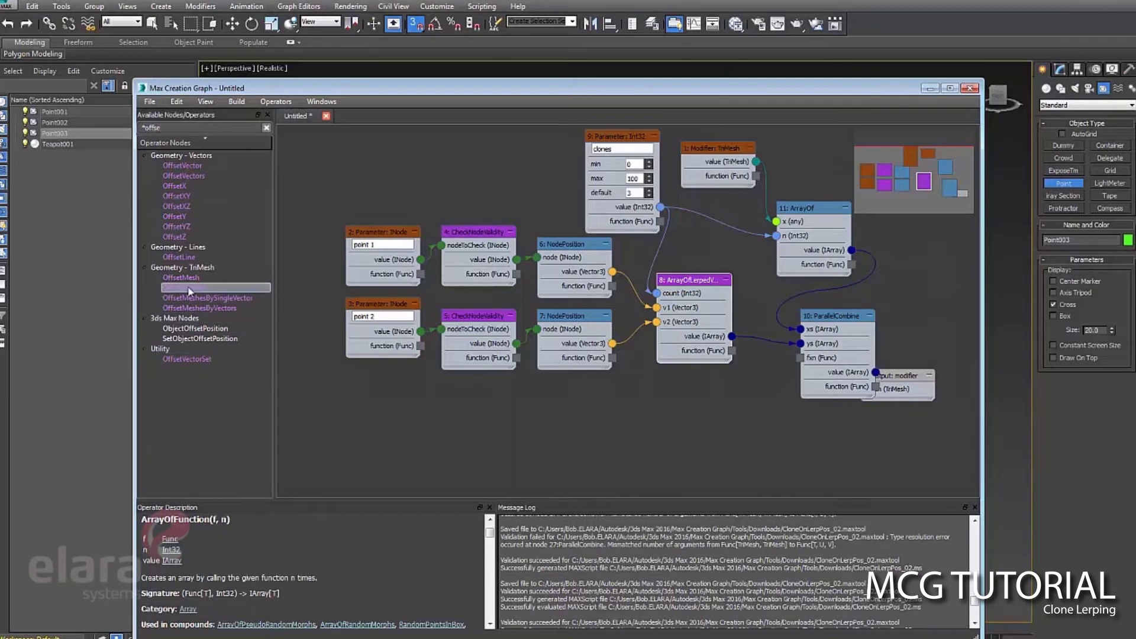
pyautogui.moveTo(186, 278); pyautogui.dragTo(673, 409)
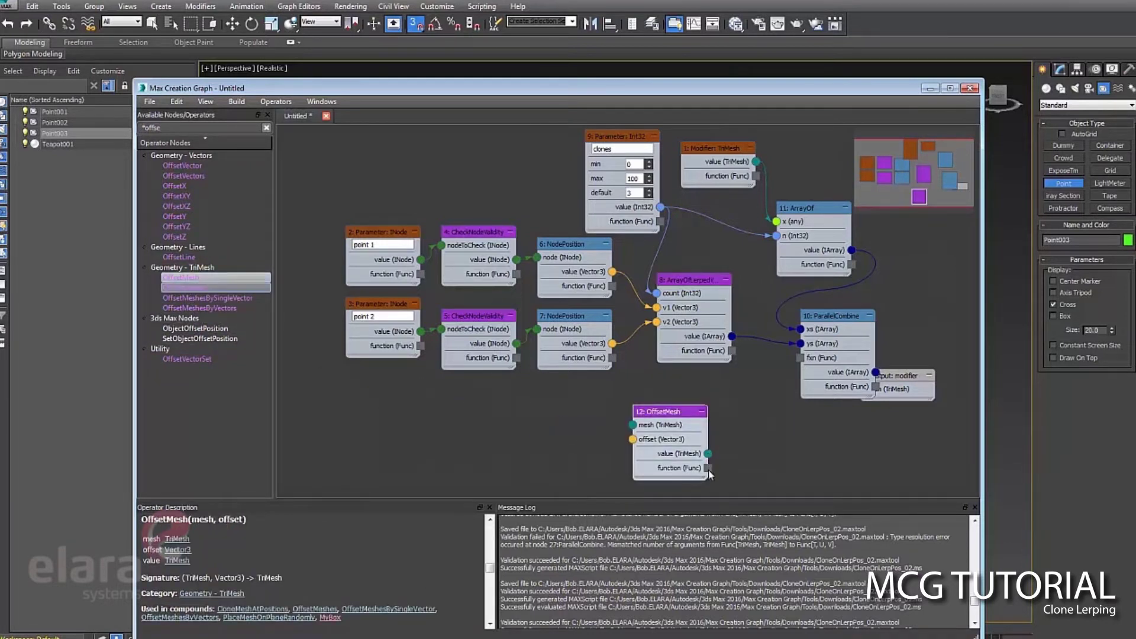
pyautogui.moveTo(709, 468); pyautogui.dragTo(801, 358)
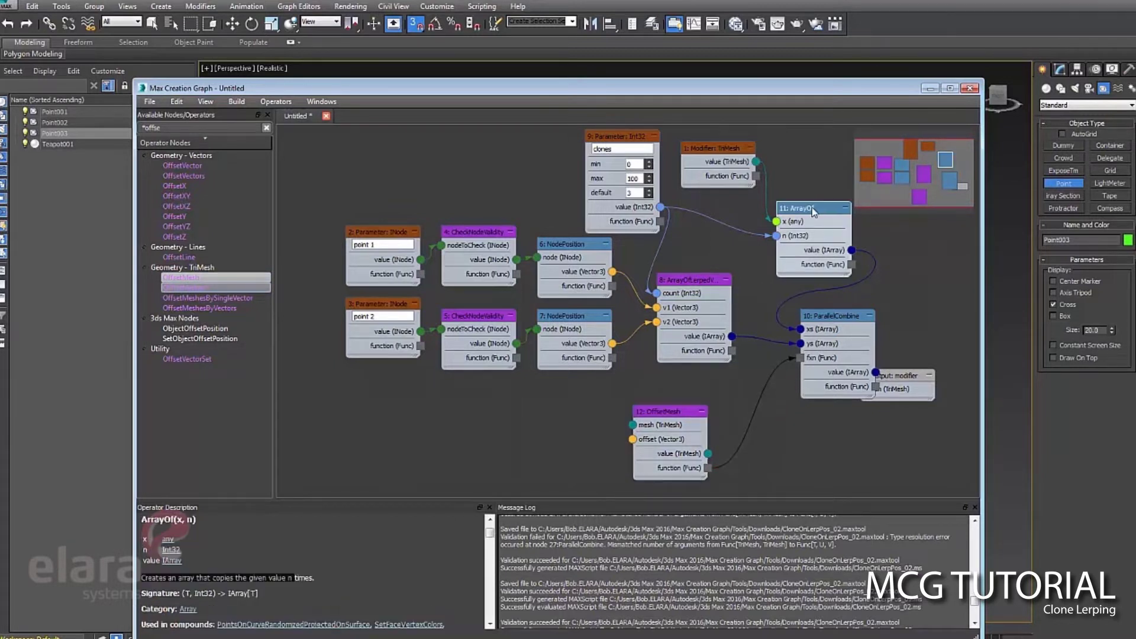
# Tidy the graph by repositioning the ArrayOf, OffsetMesh, ParallelCombine and Output: modifier nodes.
pyautogui.moveTo(812, 207); pyautogui.dragTo(800, 196)
pyautogui.moveTo(666, 415); pyautogui.dragTo(714, 415)
pyautogui.click(693, 280)
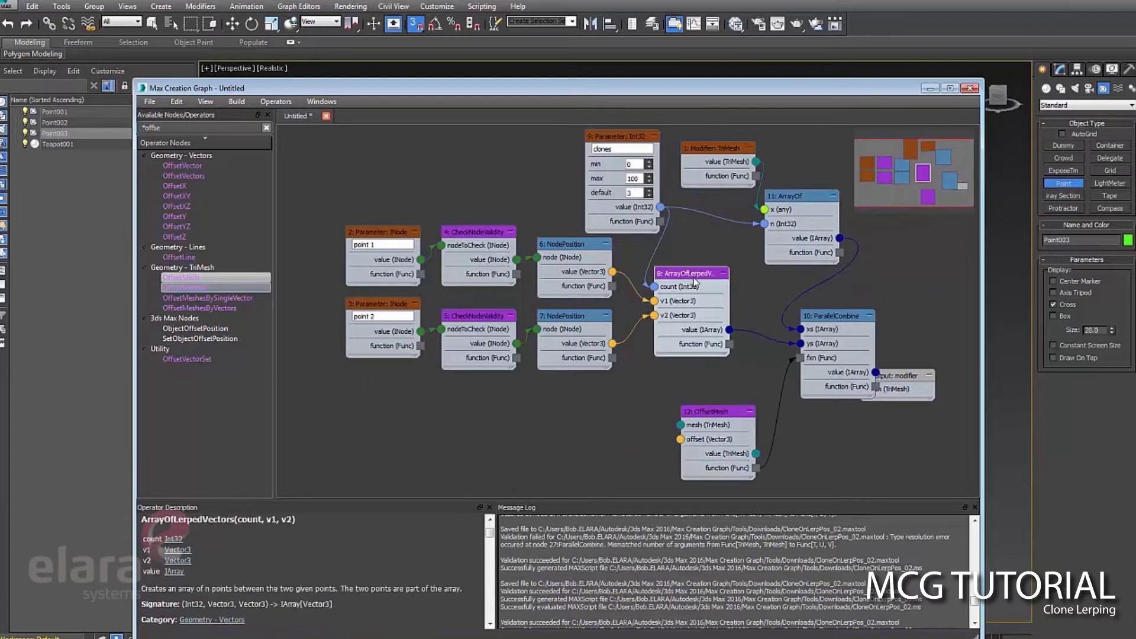
pyautogui.click(828, 317)
pyautogui.moveTo(829, 321); pyautogui.dragTo(794, 320)
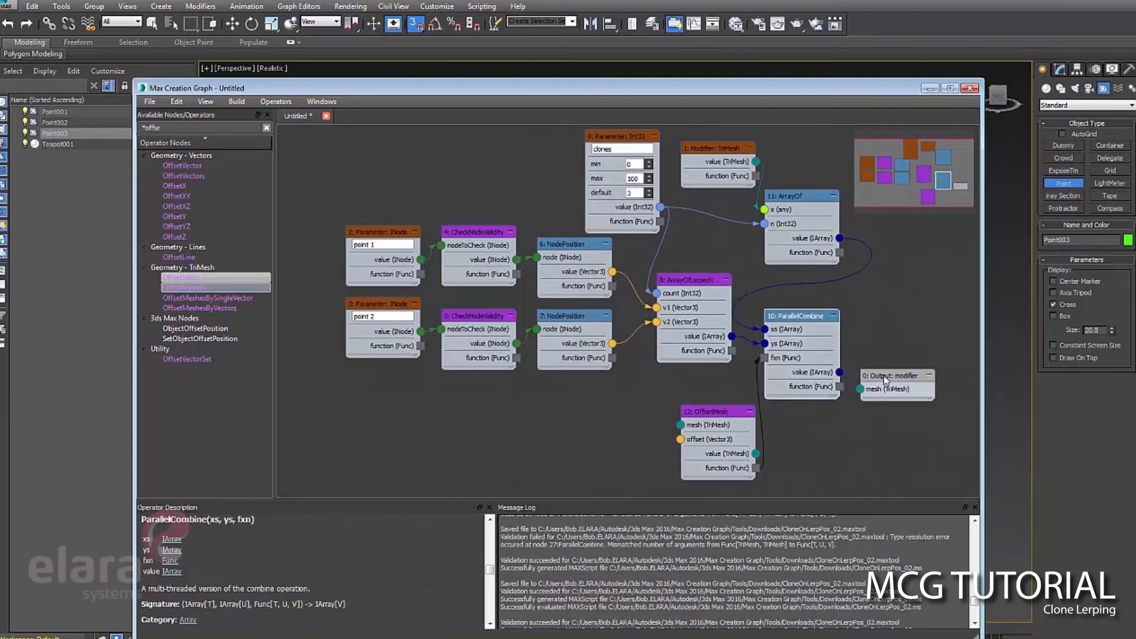
pyautogui.moveTo(887, 376); pyautogui.dragTo(911, 363)
# Move all nodes except Output: modifier together, leaving a wide gap between ParallelCombine and the output.
pyautogui.moveTo(839, 371); pyautogui.dragTo(885, 379)
pyautogui.press('Escape')
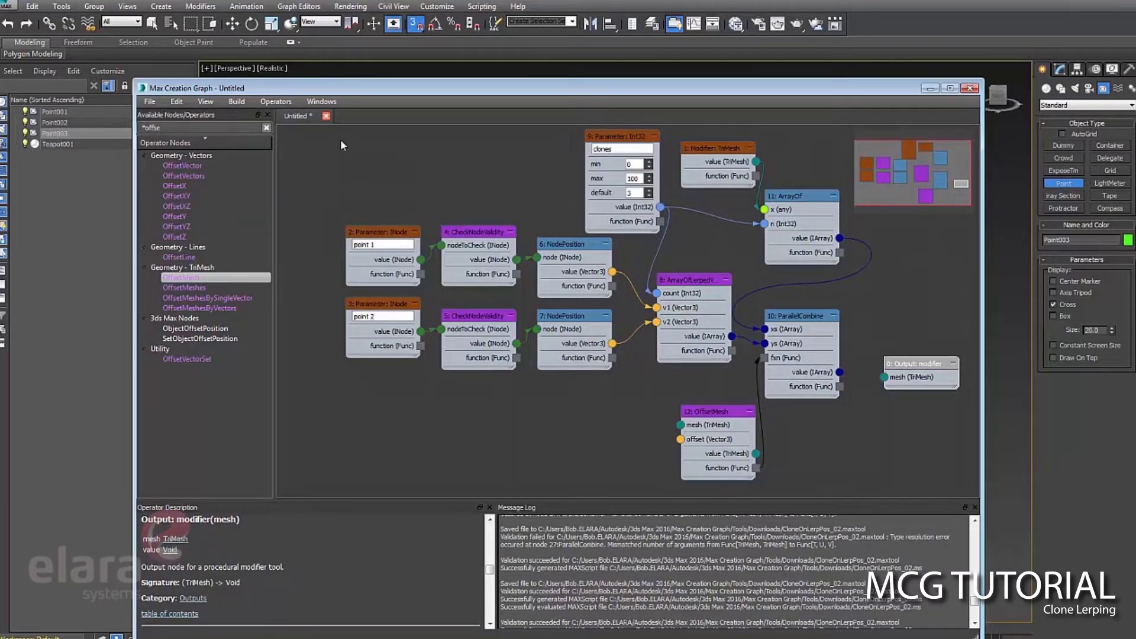
pyautogui.moveTo(339, 140); pyautogui.dragTo(852, 477)
pyautogui.moveTo(796, 317); pyautogui.dragTo(721, 317)
pyautogui.click(846, 439)
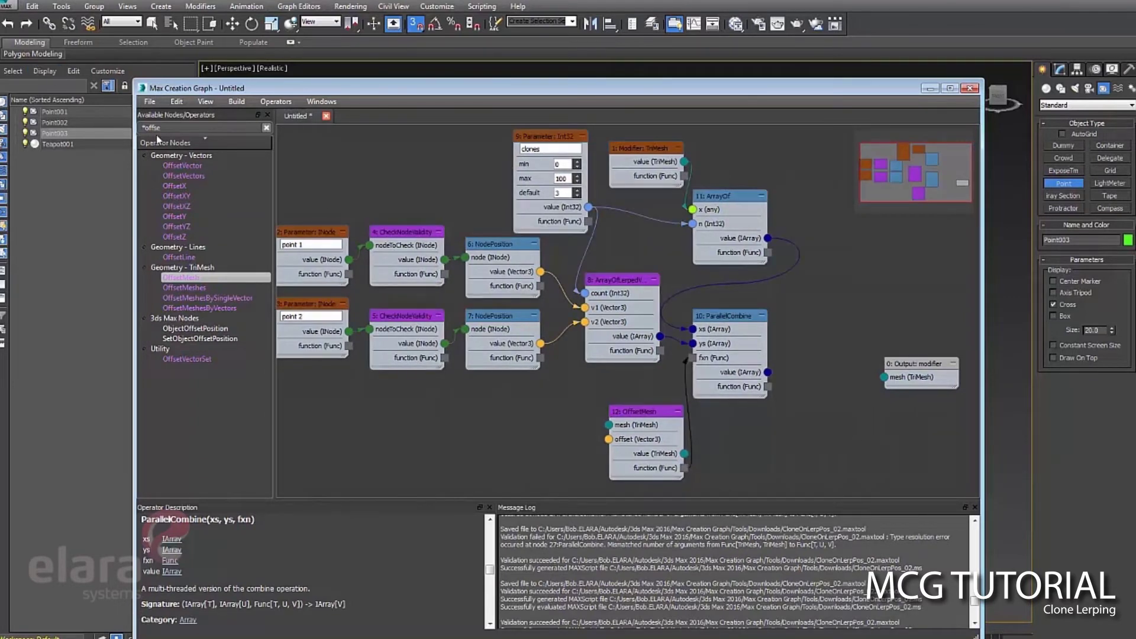
# Add a CombineAllMeshes node between ParallelCombine and the output, fed by ParallelCombine's value output.
pyautogui.write('*comb')
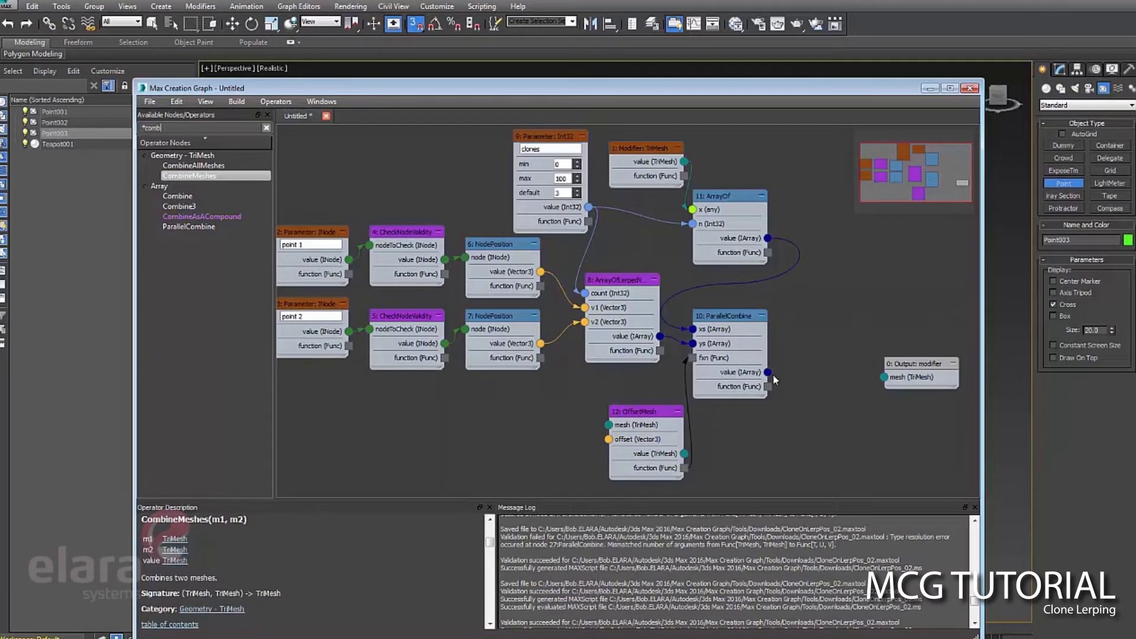
pyautogui.moveTo(768, 372); pyautogui.dragTo(847, 328)
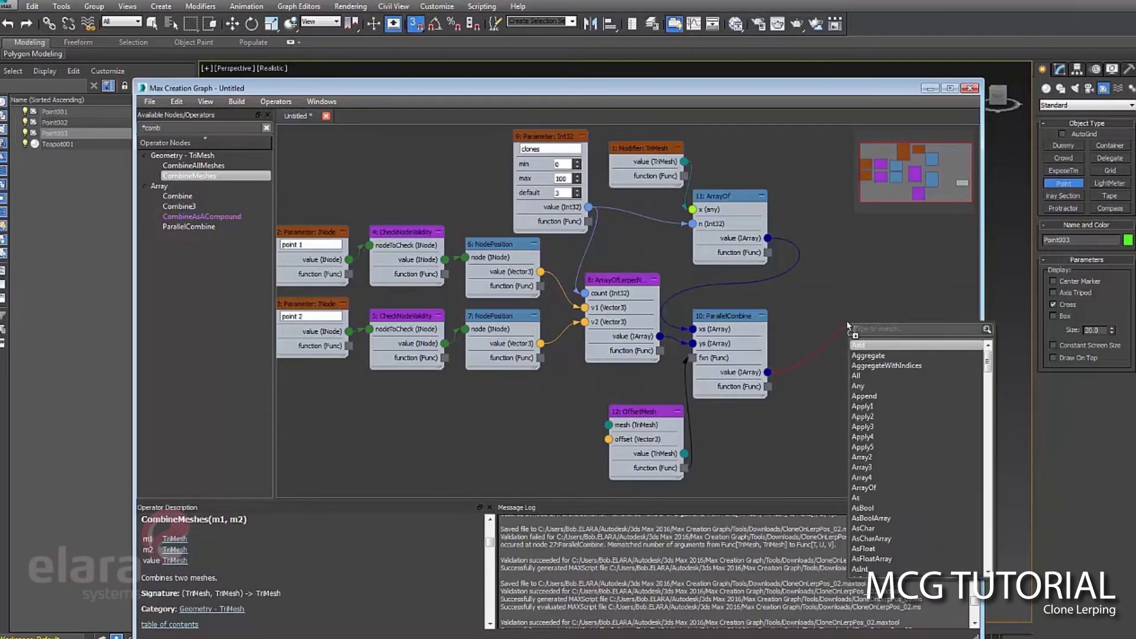
pyautogui.moveTo(989, 366)
pyautogui.mouseDown()
pyautogui.moveTo(993, 409)
pyautogui.moveTo(994, 361)
pyautogui.moveTo(989, 386)
pyautogui.mouseUp()
pyautogui.scroll(7, 918, 450)
pyautogui.write('com')
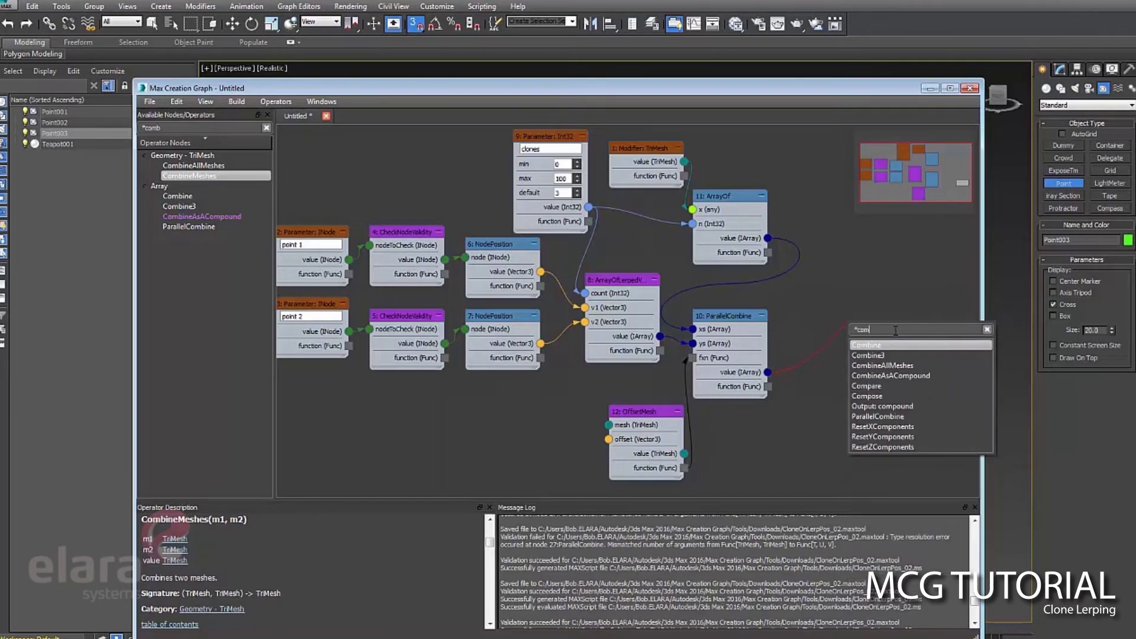
pyautogui.click(904, 366)
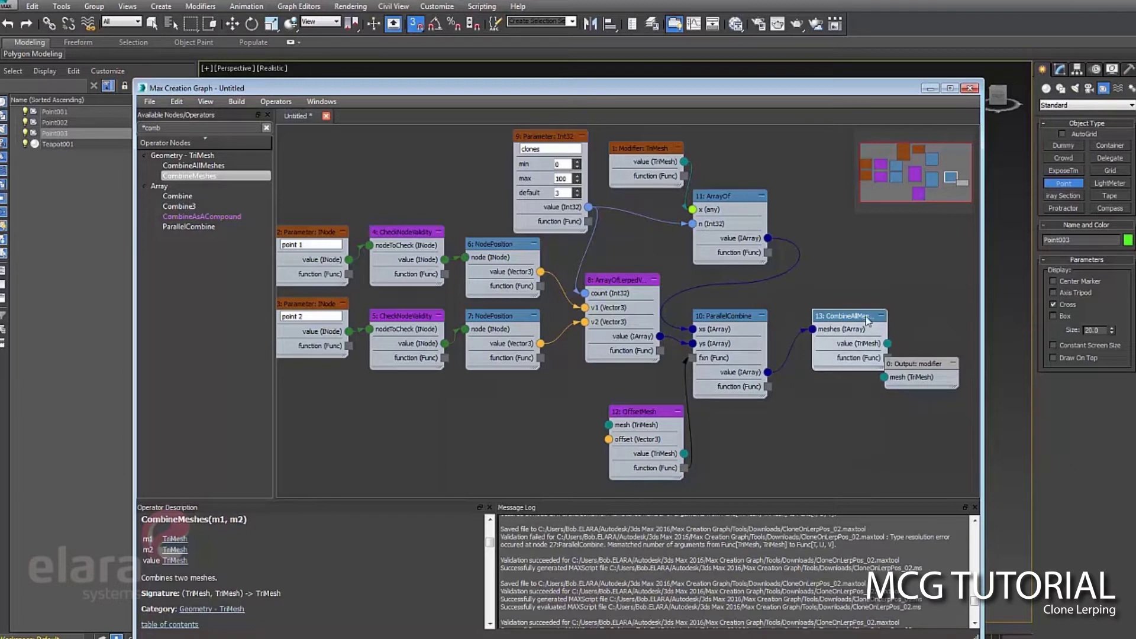
# Connect the CombineAllMeshes value to the mesh input of Output: modifier and reposition both nodes.
pyautogui.moveTo(821, 361); pyautogui.dragTo(795, 353)
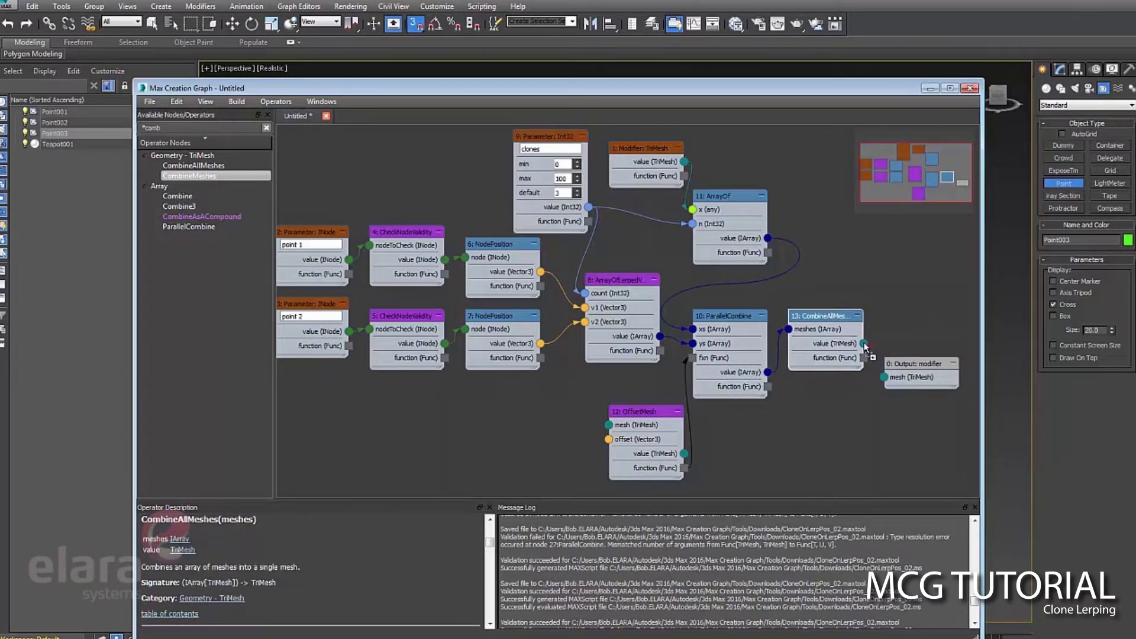
pyautogui.moveTo(886, 380); pyautogui.dragTo(930, 339)
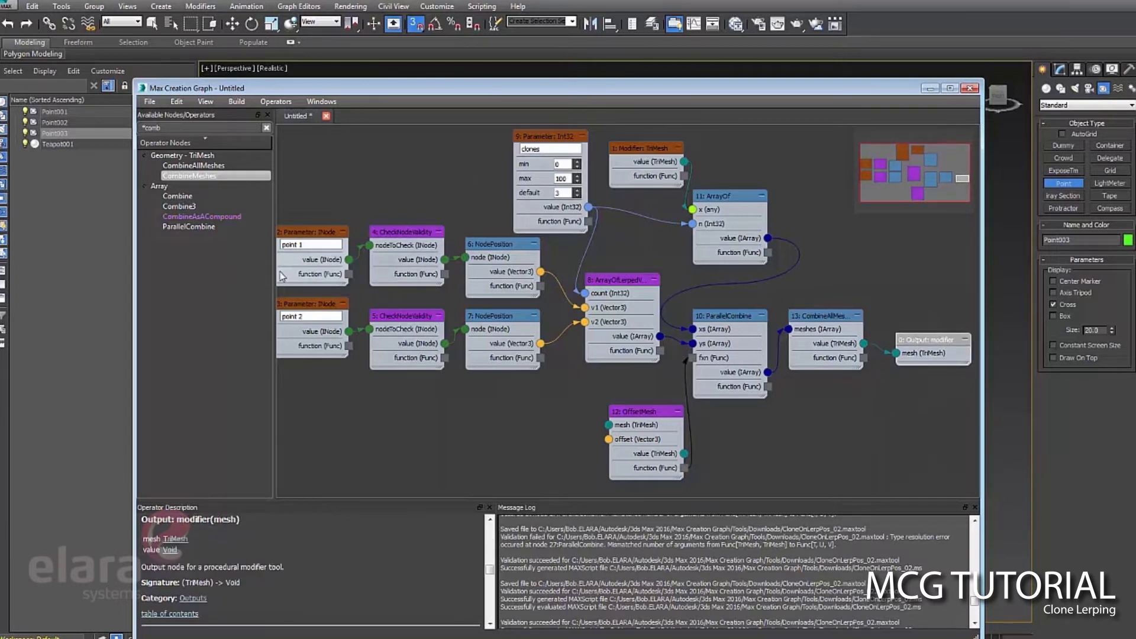
pyautogui.moveTo(273, 271); pyautogui.dragTo(229, 272)
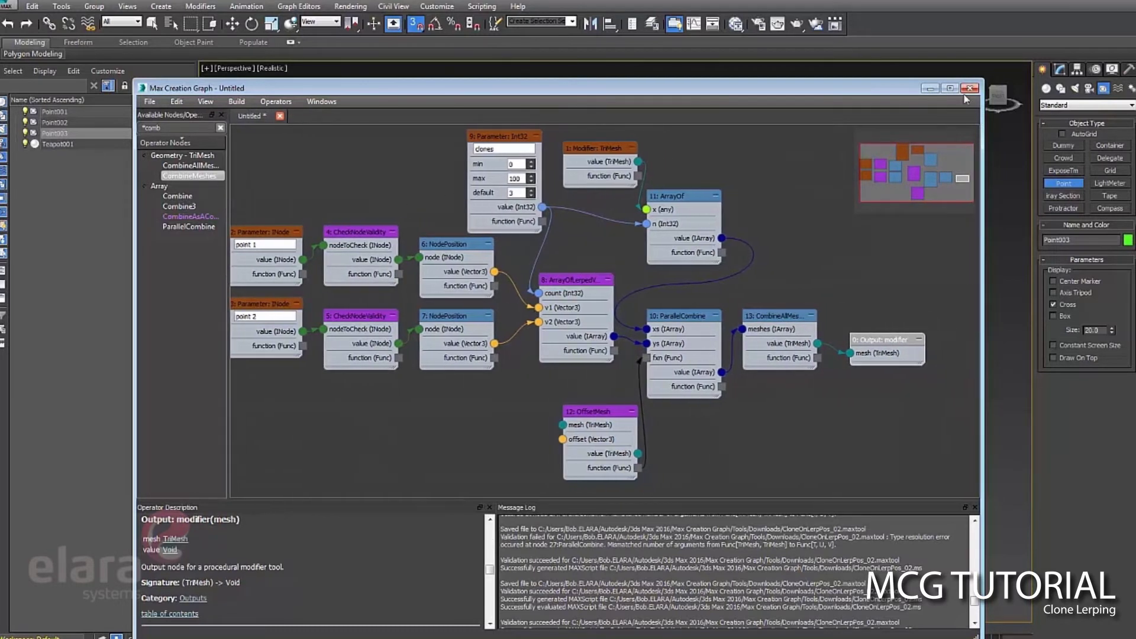
pyautogui.click(924, 166)
pyautogui.moveTo(925, 168); pyautogui.dragTo(922, 160)
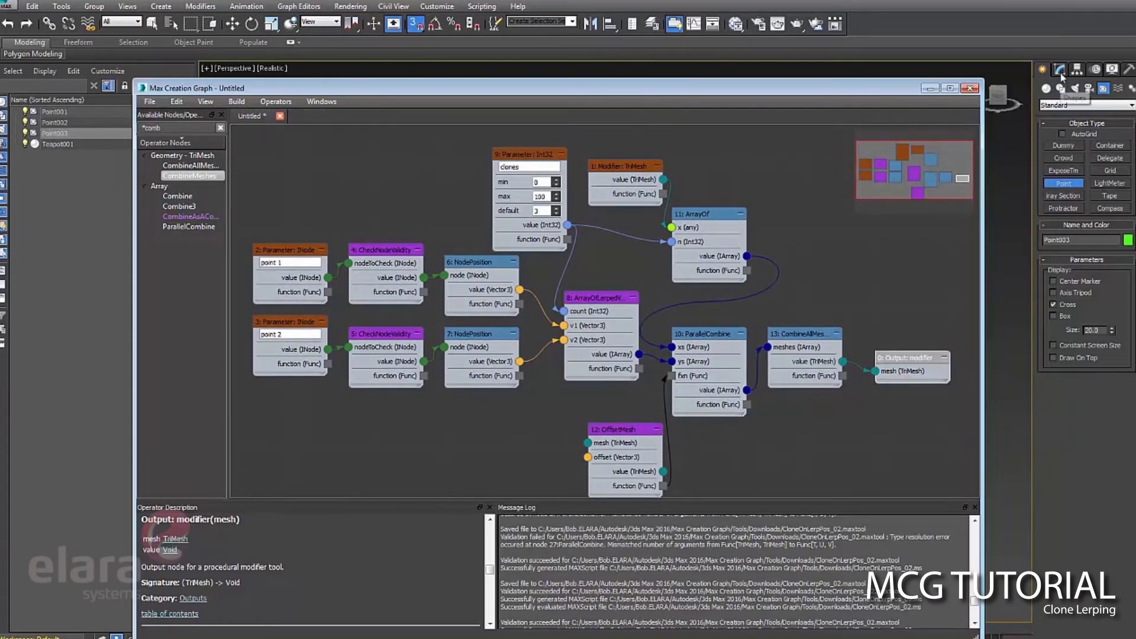
# Save the graph as CloneLerp_02.maxtool, evaluate it and check the newest message log entries.
pyautogui.click(150, 101)
pyautogui.click(172, 178)
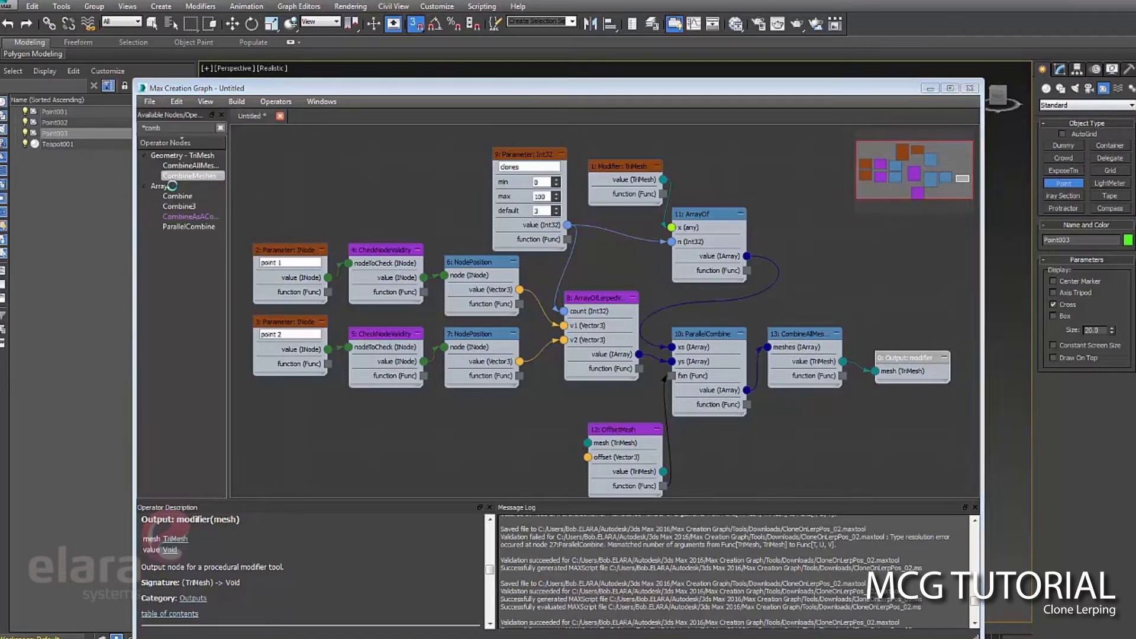
pyautogui.press('Return')
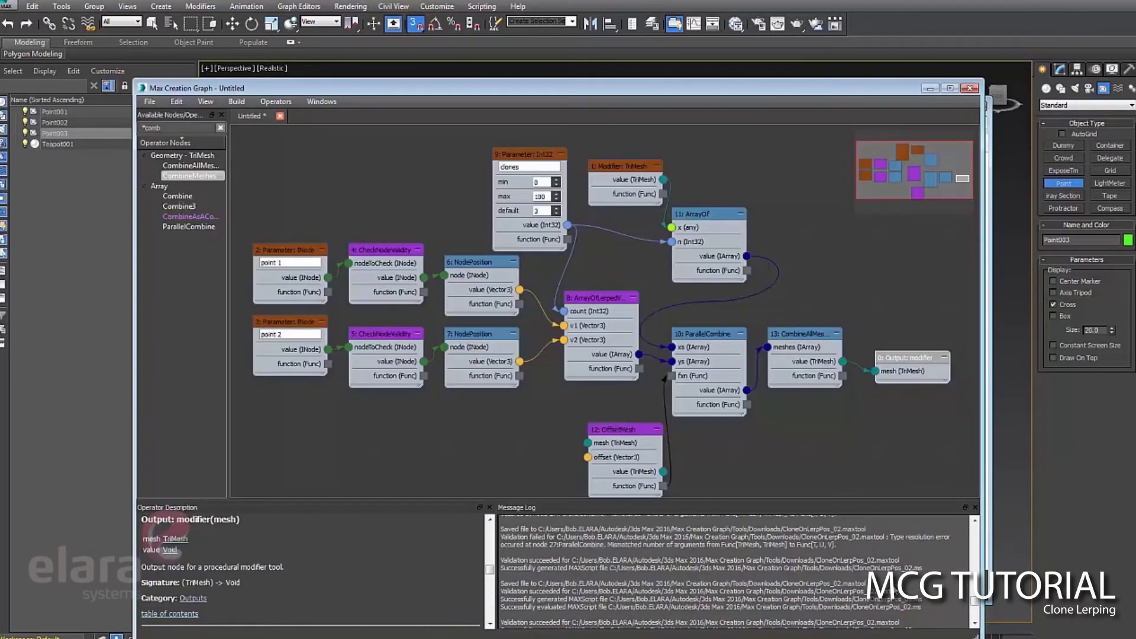
pyautogui.click(236, 102)
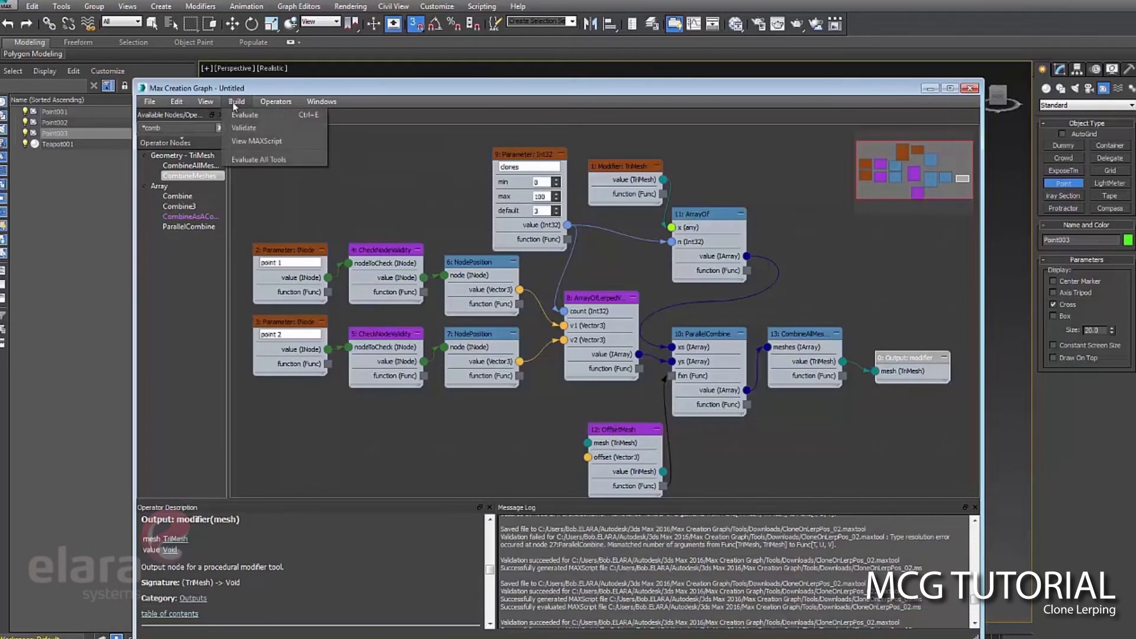
pyautogui.click(240, 113)
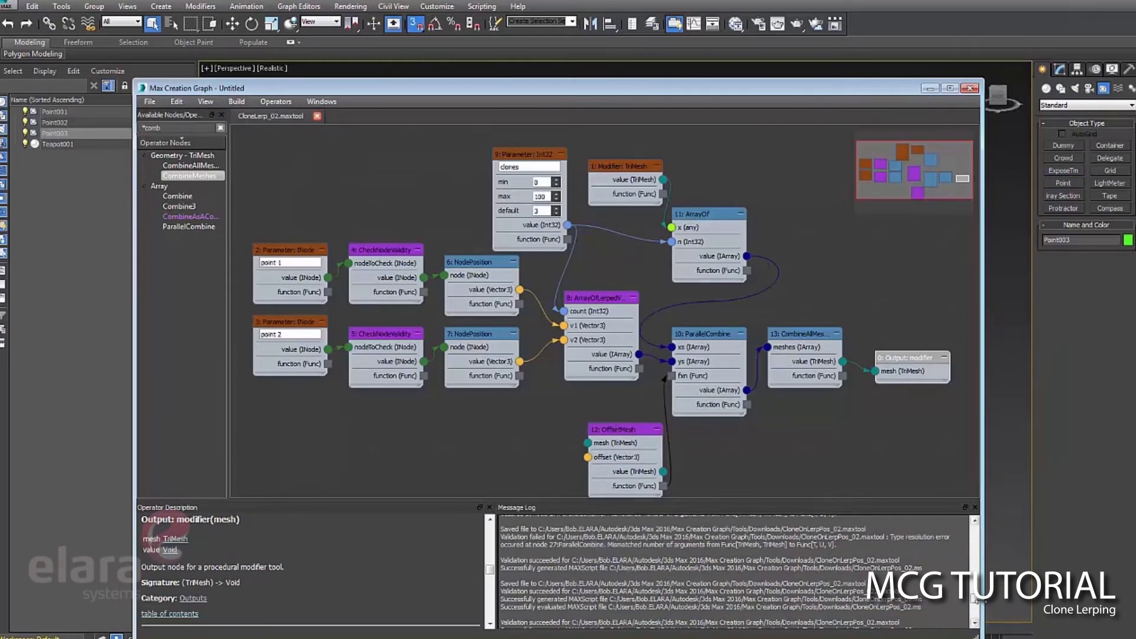
pyautogui.moveTo(978, 606); pyautogui.dragTo(978, 630)
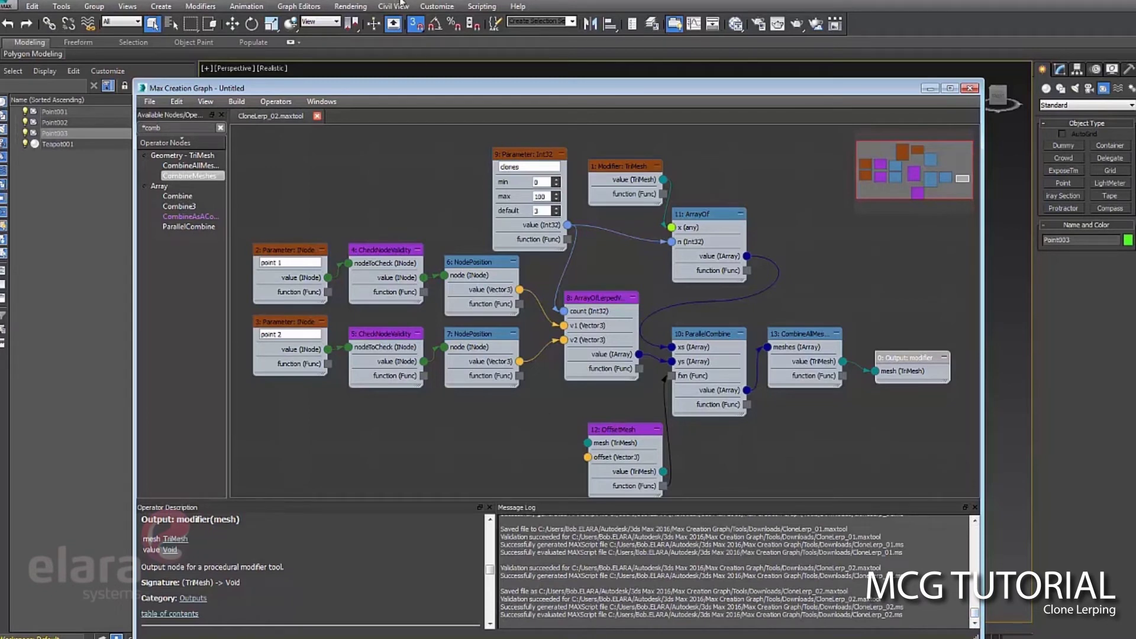
# Minimize the graph editor and apply the CloneLerp_02 modifier to the teapot in the viewport.
pyautogui.click(930, 87)
pyautogui.click(616, 407)
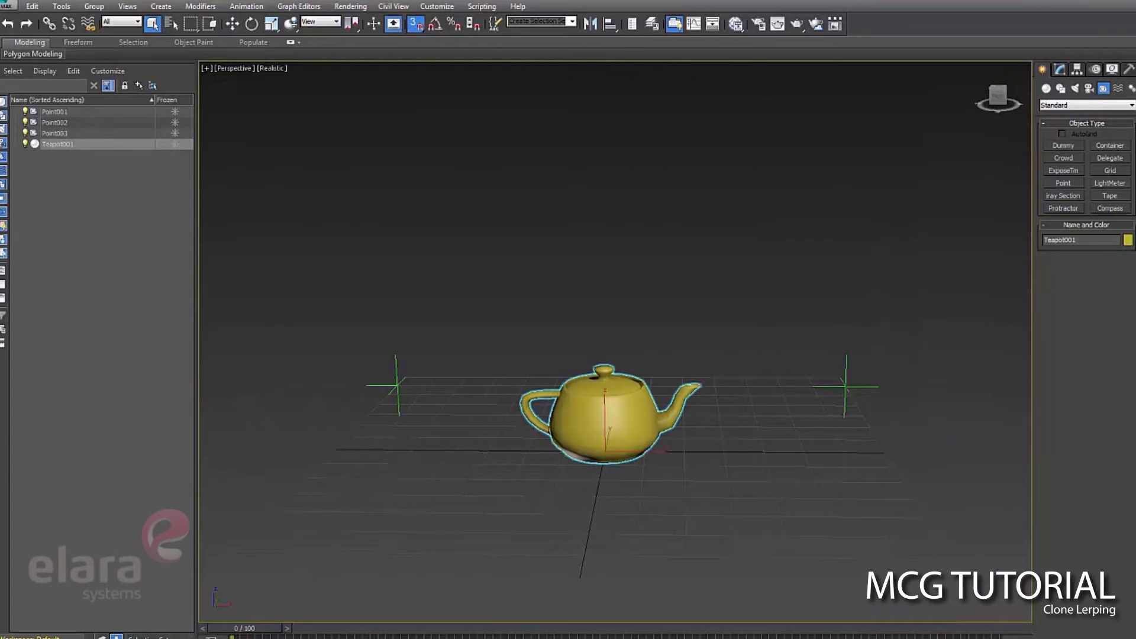
pyautogui.hotkey('ctrl', 'r')
pyautogui.moveTo(608, 354); pyautogui.dragTo(621, 362)
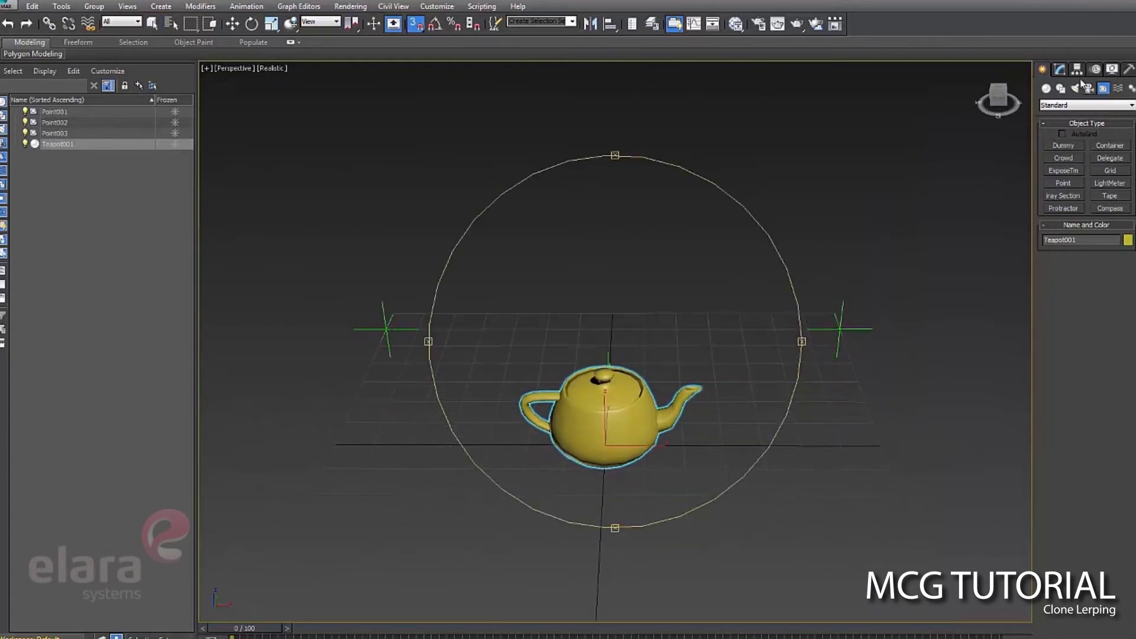
pyautogui.click(1060, 69)
pyautogui.click(1131, 103)
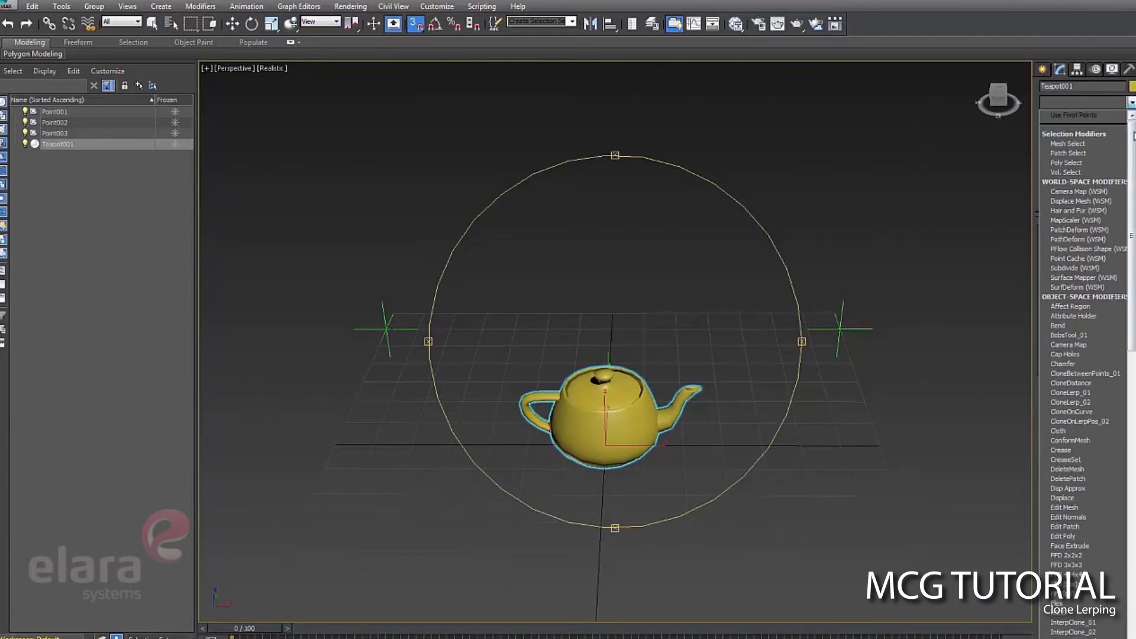
pyautogui.click(1088, 402)
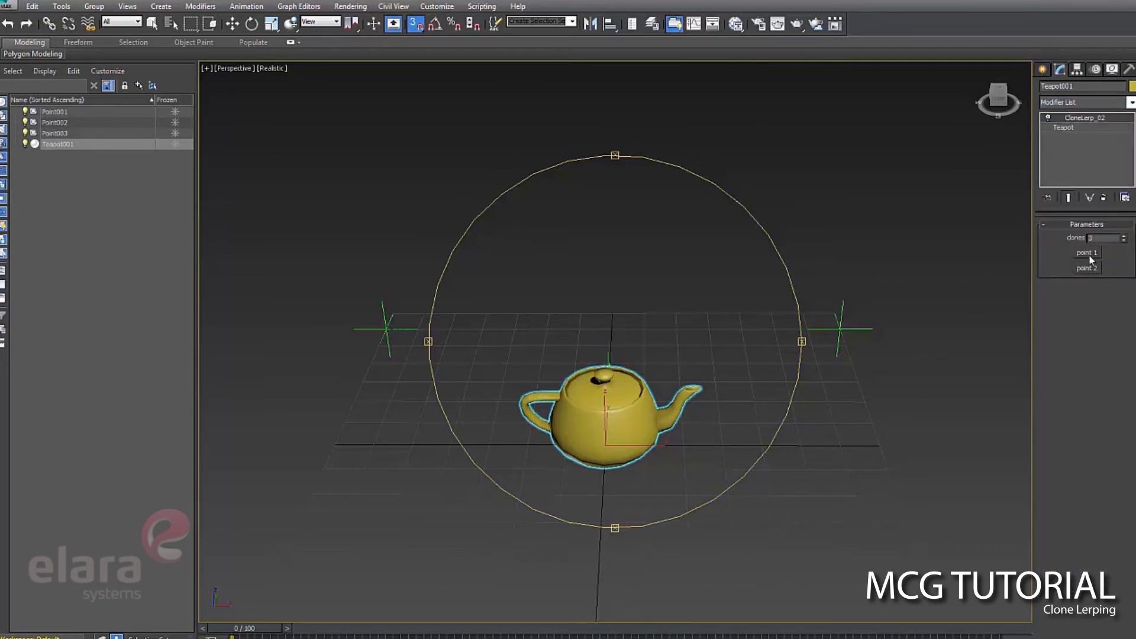
# Assign Point001 as point 1 and Point002 as point 2 of the CloneLerp_02 modifier.
pyautogui.click(1087, 253)
pyautogui.click(385, 332)
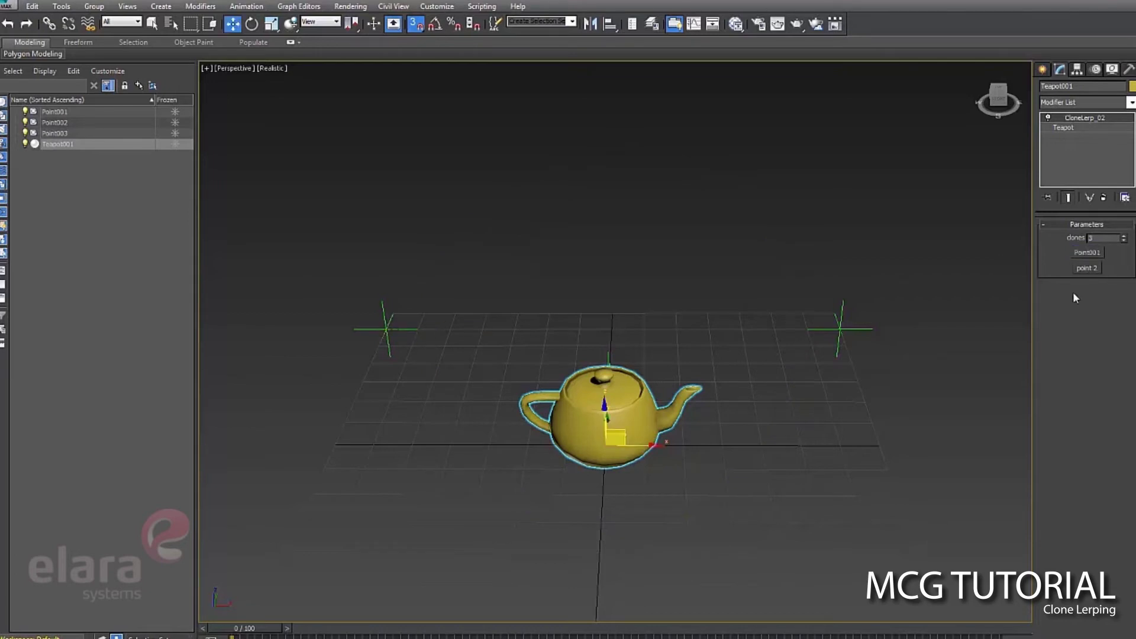
pyautogui.click(1087, 269)
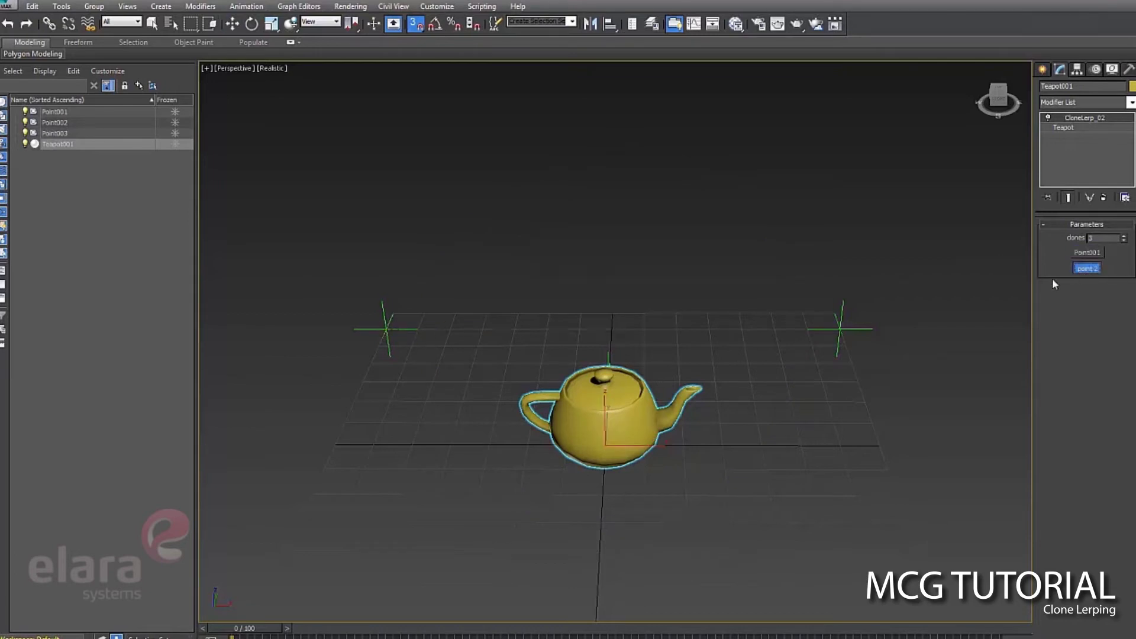
pyautogui.click(839, 329)
# Delete the extra point helper, Point003, standing midway between the two assigned points.
pyautogui.press('w')
pyautogui.click(598, 383)
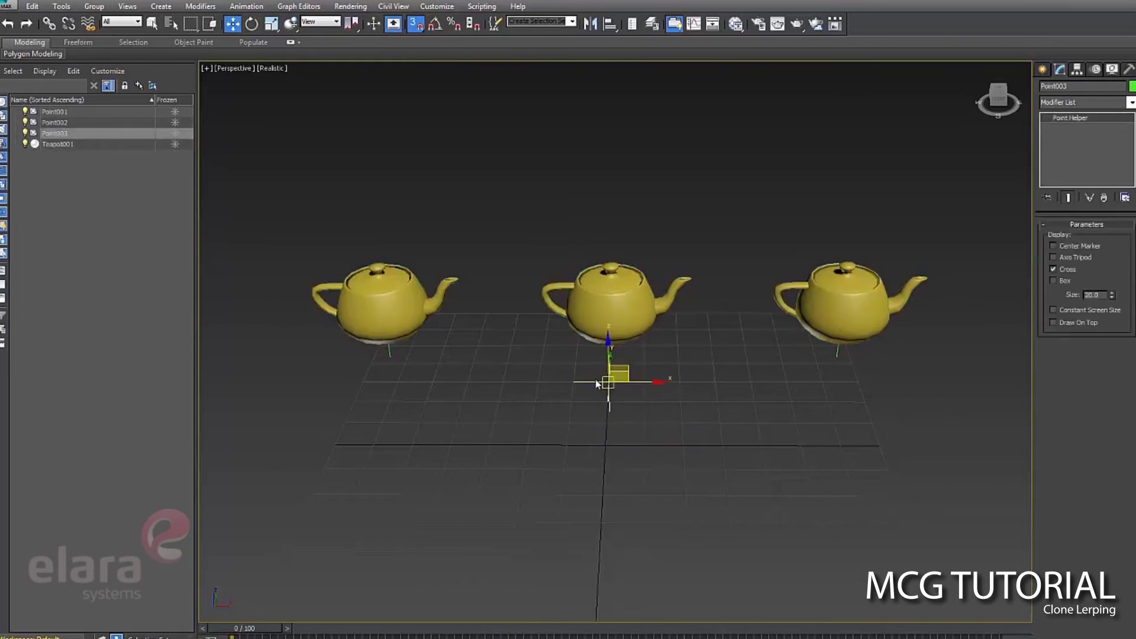
pyautogui.press('Delete')
# Select the cloned teapots and set the modifier's clones value to 8.
pyautogui.click(610, 314)
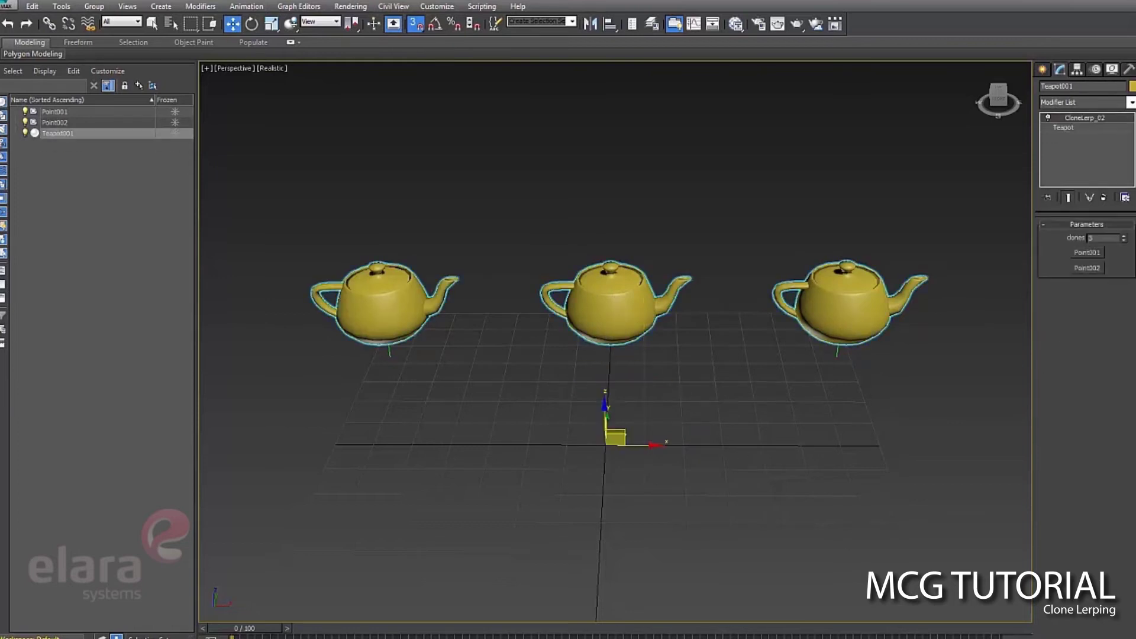
pyautogui.keyDown('alt'); pyautogui.moveTo(566, 355); pyautogui.dragTo(550, 330, button='middle'); pyautogui.keyUp('alt')
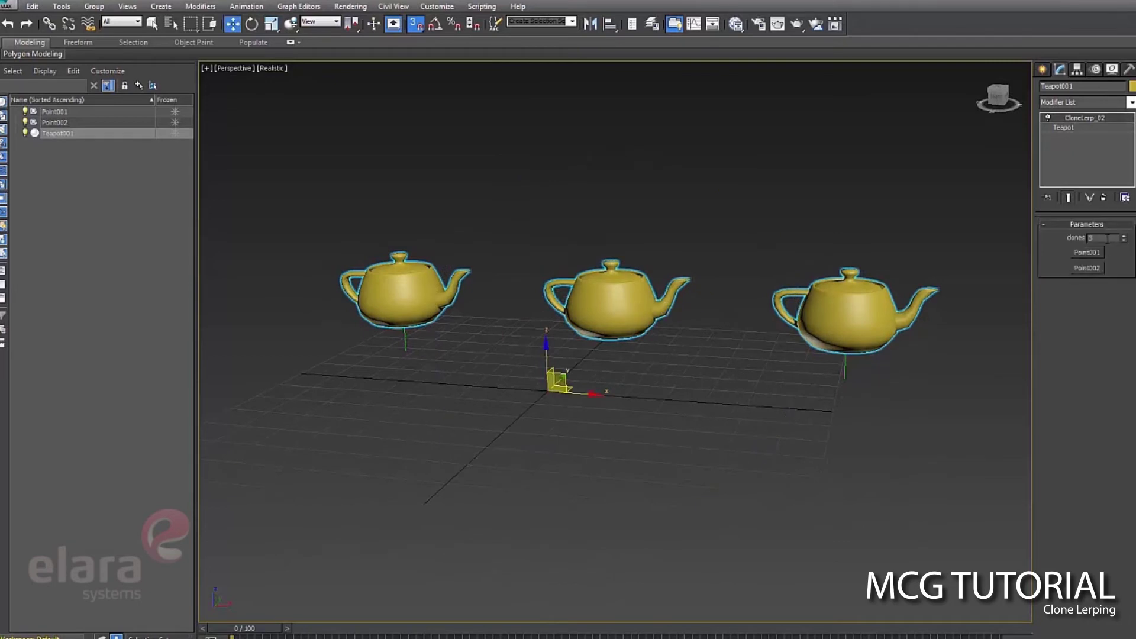
pyautogui.click(1124, 237)
pyautogui.click(1124, 237)
pyautogui.click(1124, 237)
pyautogui.click(1124, 237)
pyautogui.click(1124, 237)
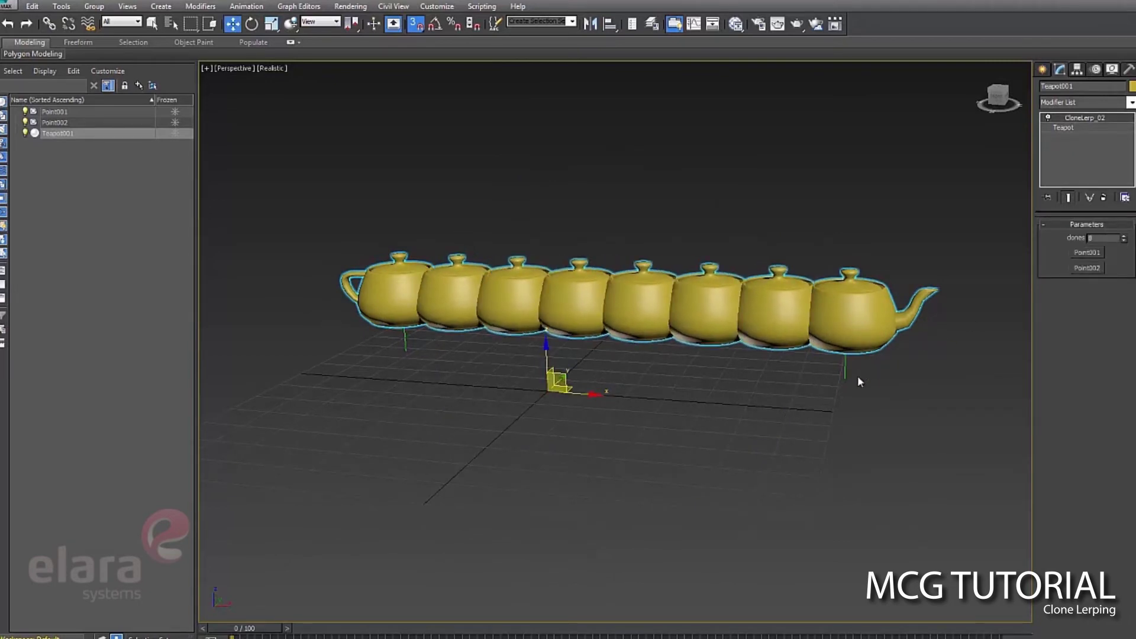
# Turn off snapping and move the Point002 helper freely to test how the row of clones follows.
pyautogui.click(843, 366)
pyautogui.click(850, 349)
pyautogui.click(651, 177)
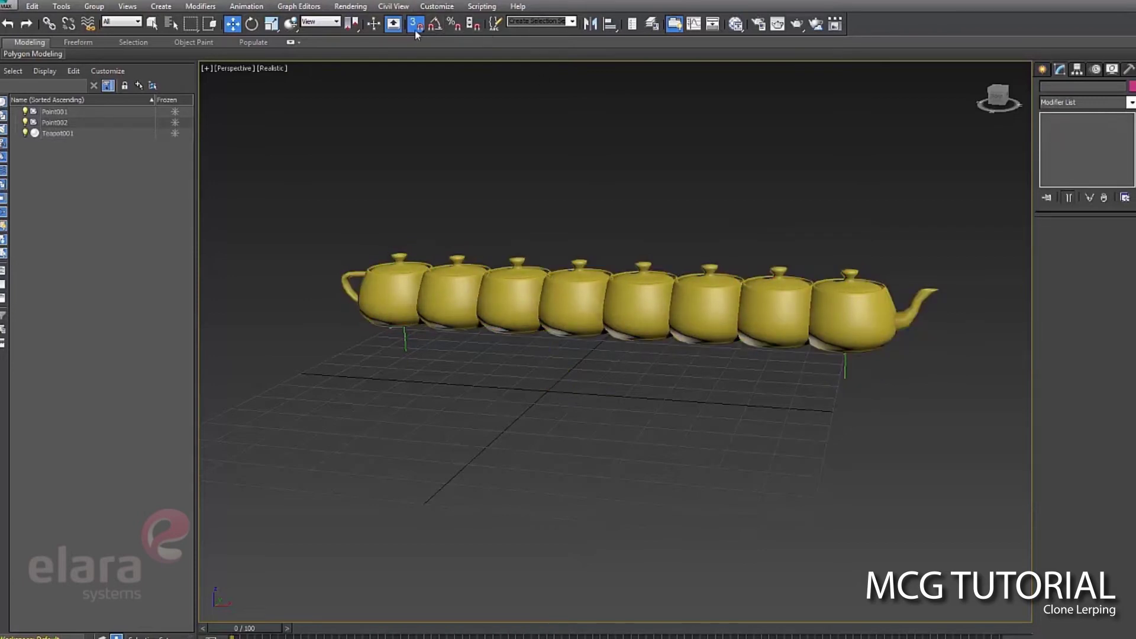
pyautogui.moveTo(934, 422); pyautogui.dragTo(805, 355)
pyautogui.moveTo(867, 333)
pyautogui.mouseDown()
pyautogui.moveTo(1030, 346)
pyautogui.moveTo(698, 355)
pyautogui.moveTo(571, 499)
pyautogui.moveTo(803, 390)
pyautogui.moveTo(776, 171)
pyautogui.moveTo(843, 264)
pyautogui.moveTo(829, 272)
pyautogui.mouseUp()
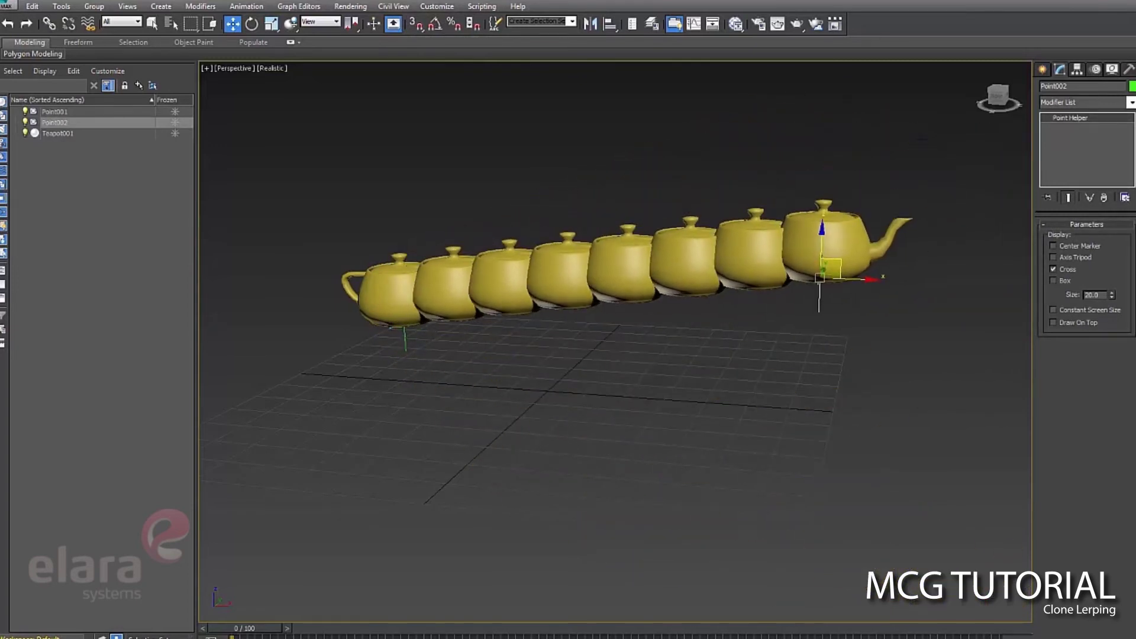
pyautogui.moveTo(828, 274)
pyautogui.keyDown('alt'); pyautogui.mouseDown(button='middle')
pyautogui.moveTo(843, 308)
pyautogui.moveTo(846, 278)
pyautogui.mouseUp(button='middle'); pyautogui.keyUp('alt')
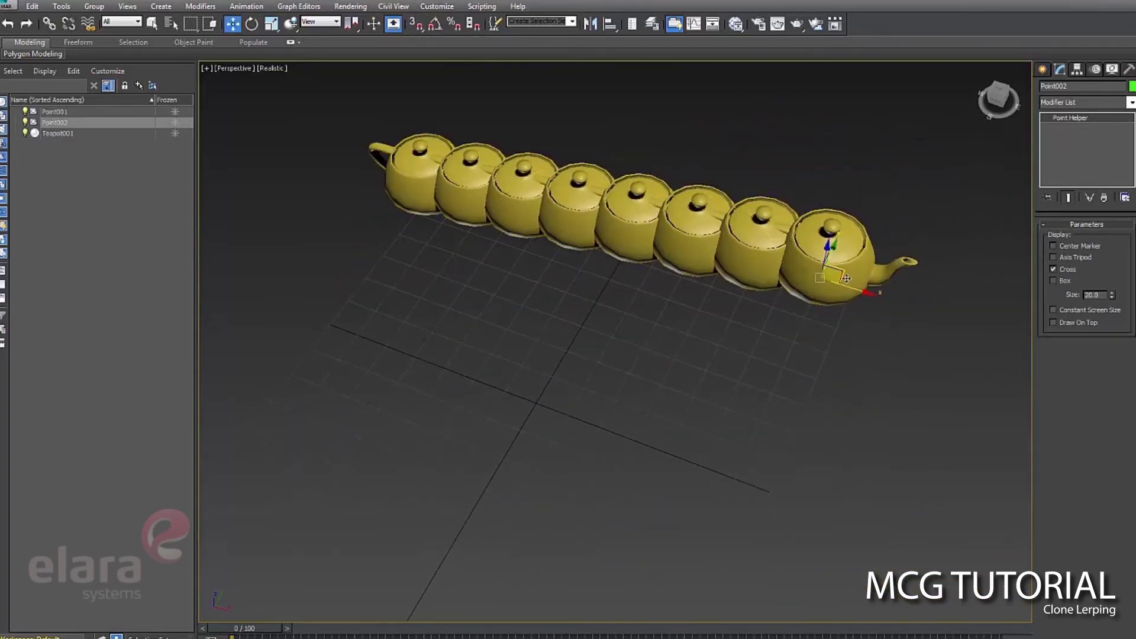
pyautogui.moveTo(846, 278)
pyautogui.mouseDown()
pyautogui.moveTo(941, 308)
pyautogui.moveTo(821, 516)
pyautogui.moveTo(720, 604)
pyautogui.mouseUp()
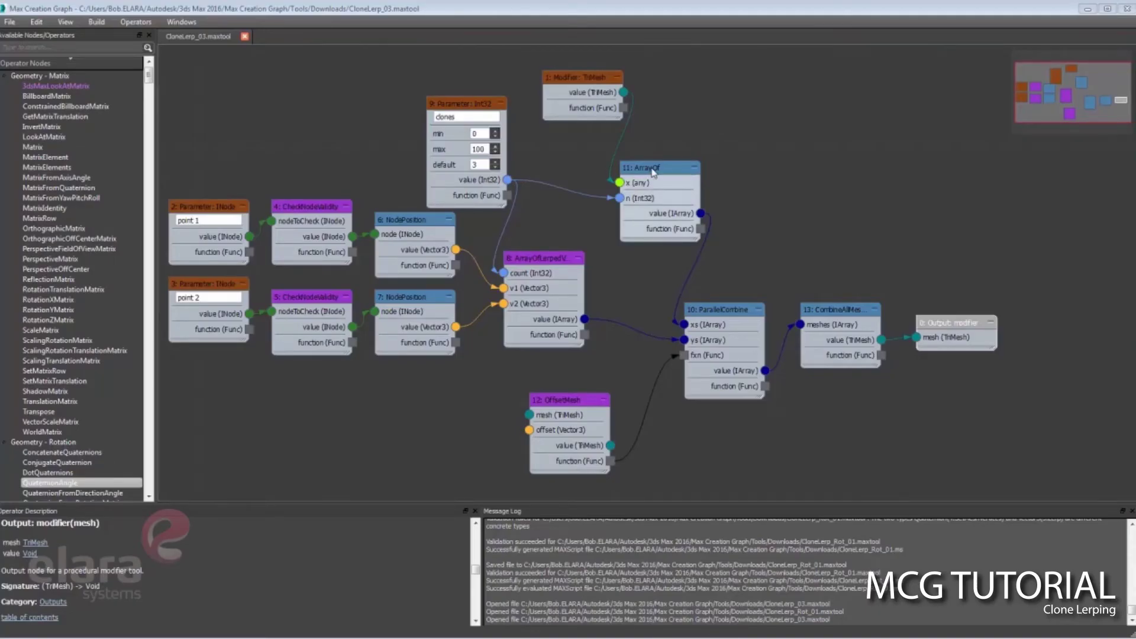
# Reposition the ArrayOf, ParallelCombine and CombineAllMeshes nodes in the CloneLerp_03 graph, lowering ArrayOf closer to ParallelCombine.
pyautogui.moveTo(657, 172); pyautogui.dragTo(634, 199)
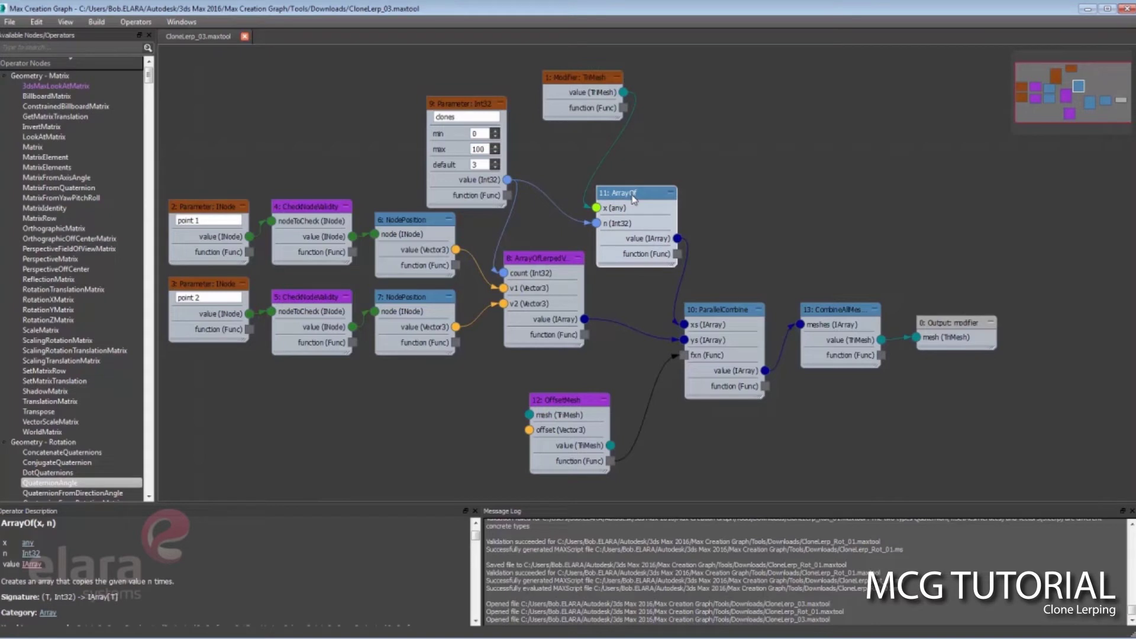
pyautogui.moveTo(634, 200); pyautogui.dragTo(644, 187)
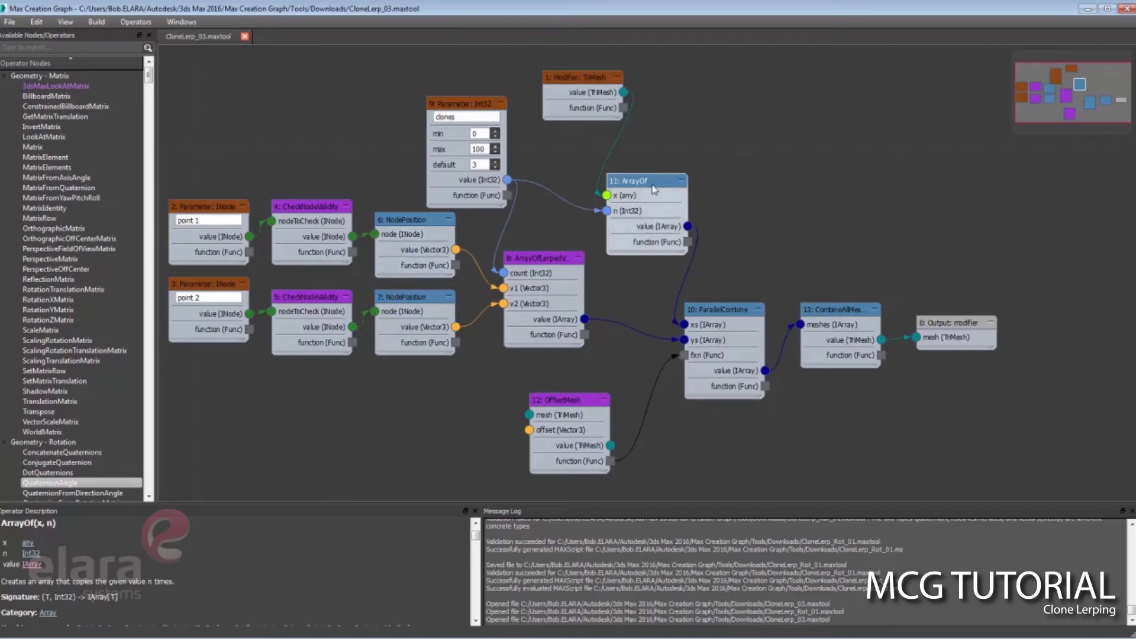
pyautogui.moveTo(651, 198); pyautogui.dragTo(664, 224)
pyautogui.moveTo(719, 309); pyautogui.dragTo(745, 322)
pyautogui.moveTo(816, 314); pyautogui.dragTo(828, 340)
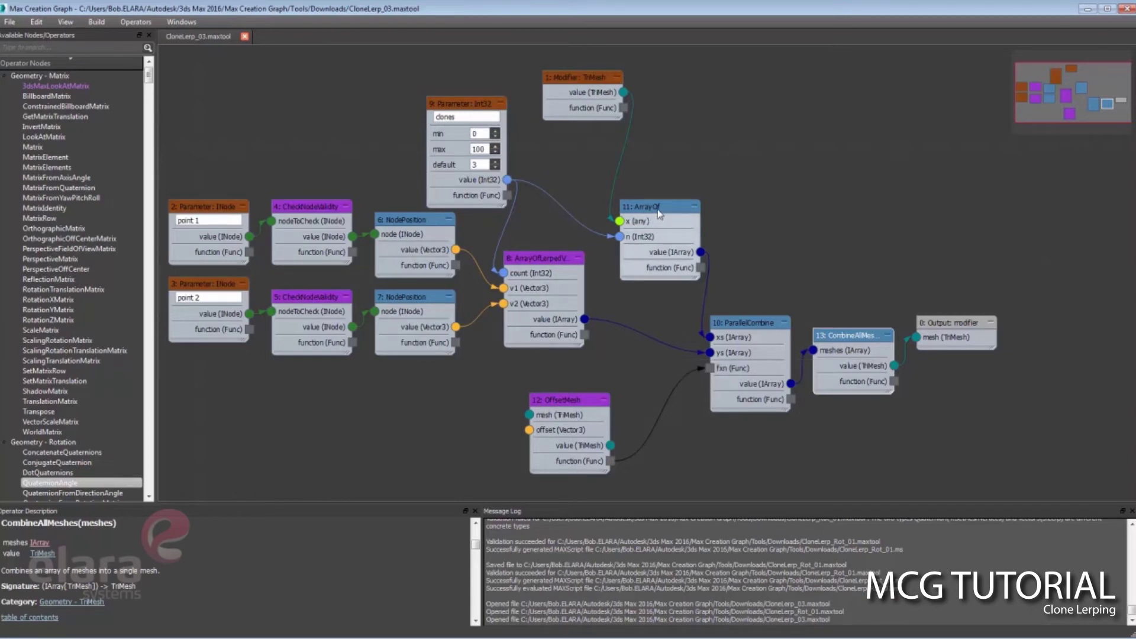
pyautogui.moveTo(659, 212); pyautogui.dragTo(655, 236)
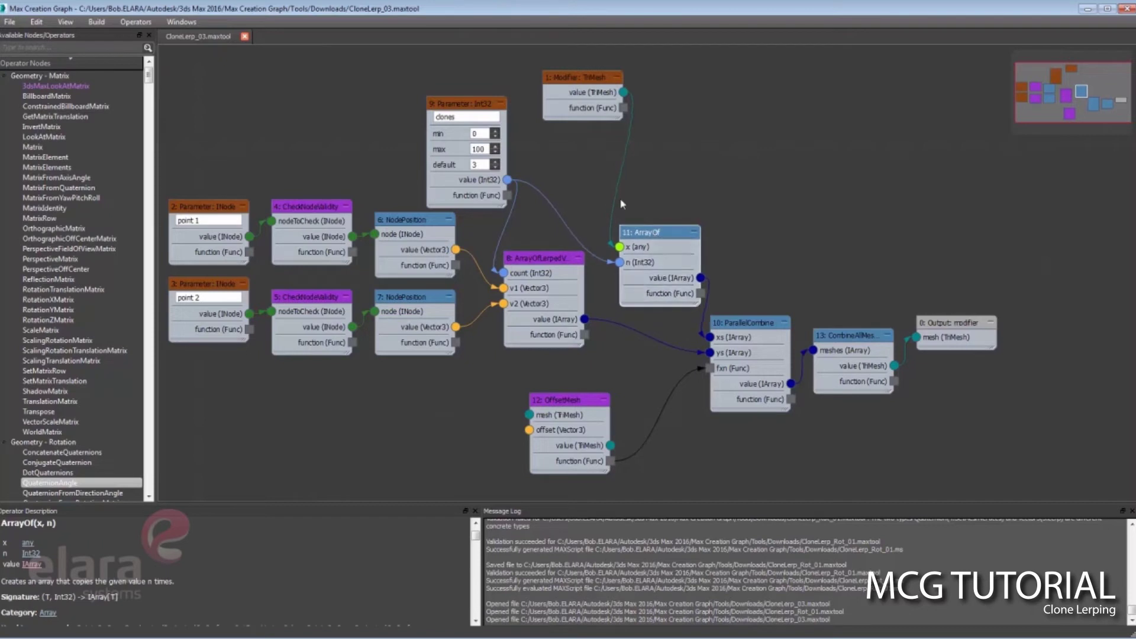
# Move the Modifier: TriMesh node slightly up and select its connection to the x input of ArrayOf.
pyautogui.click(584, 86)
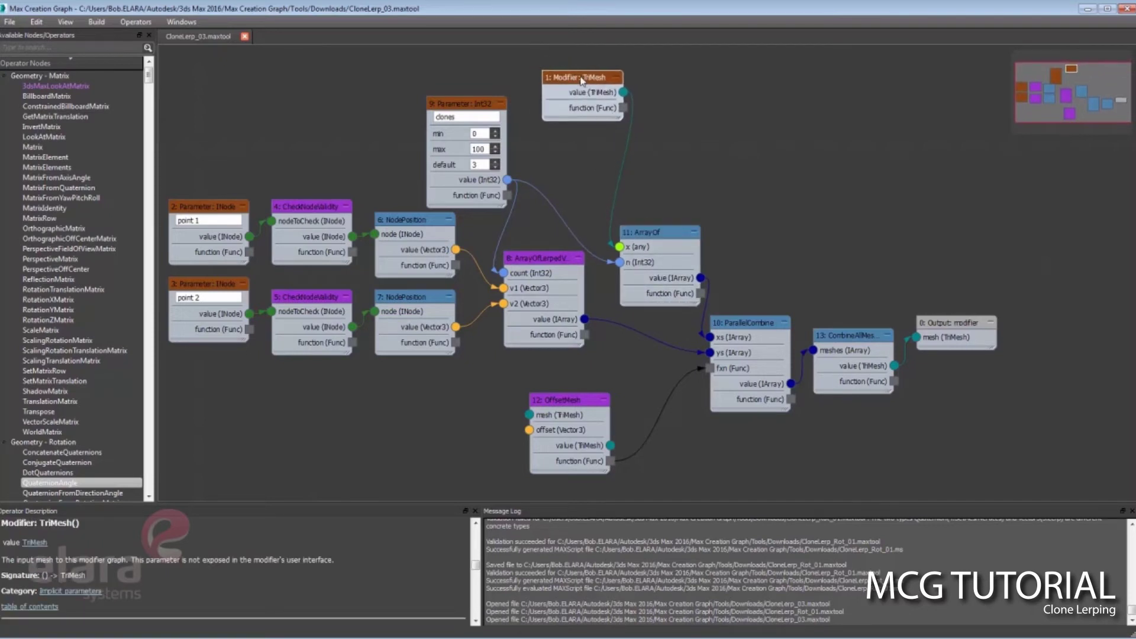
pyautogui.moveTo(582, 79); pyautogui.dragTo(570, 72)
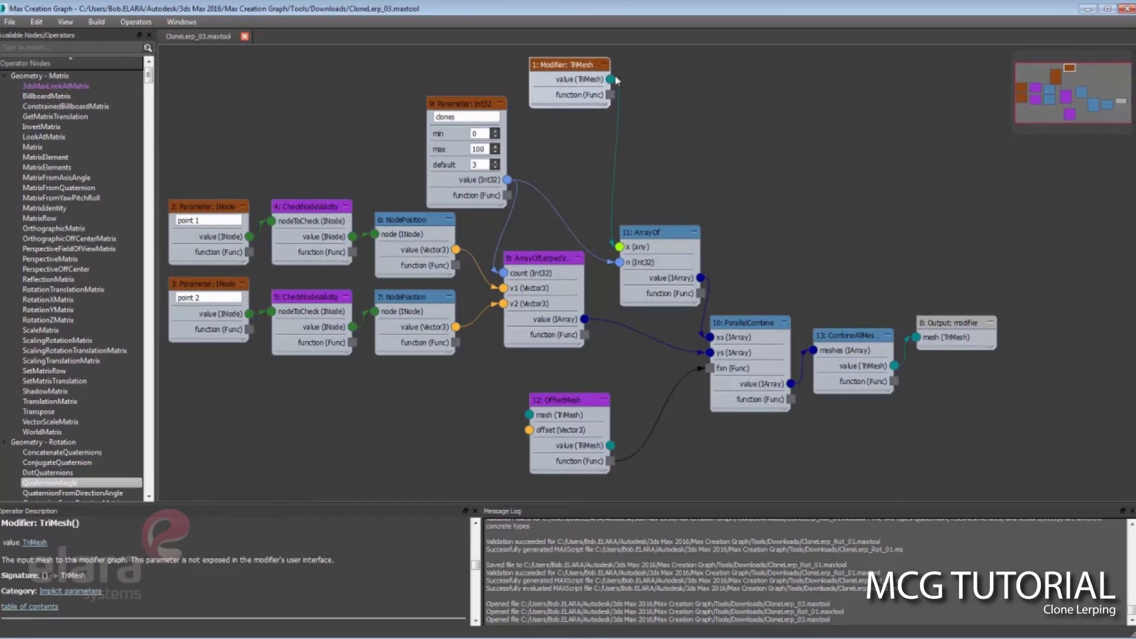
pyautogui.moveTo(555, 70)
pyautogui.mouseDown()
pyautogui.moveTo(568, 69)
pyautogui.moveTo(556, 71)
pyautogui.mouseUp()
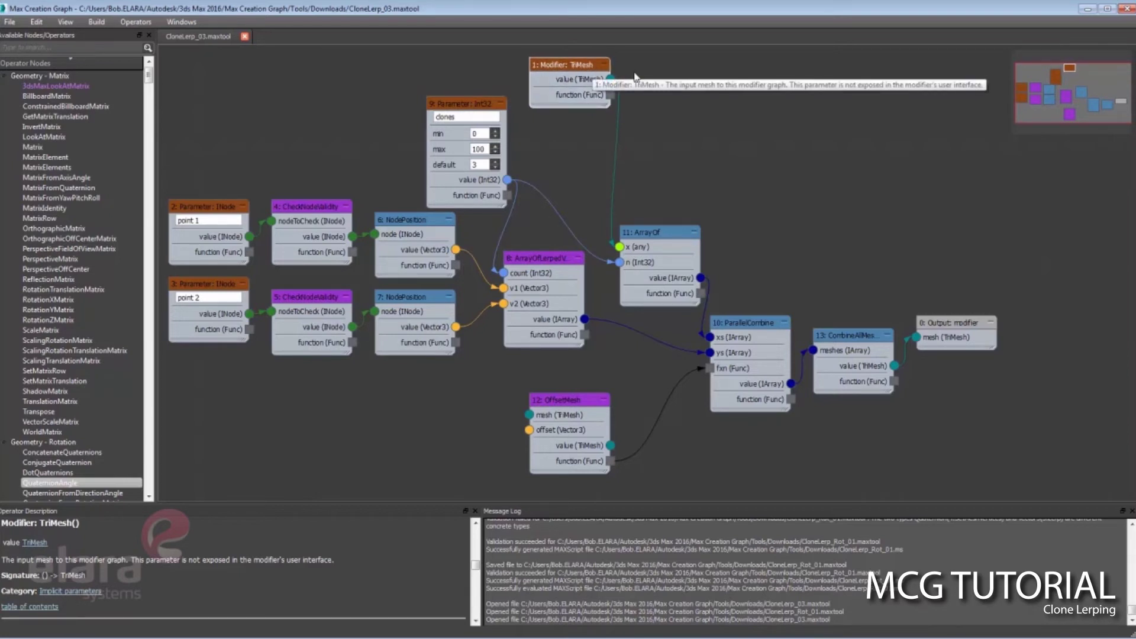
pyautogui.moveTo(671, 227); pyautogui.dragTo(673, 234)
pyautogui.click(616, 86)
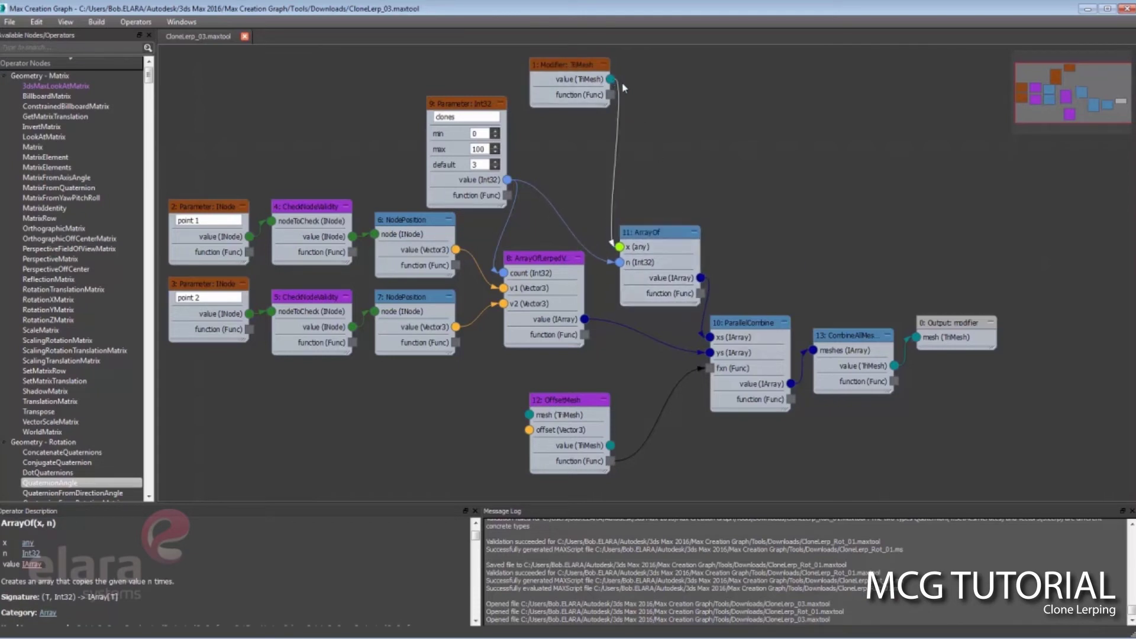
# Add a RotateMesh node fed by Modifier: TriMesh and connect its value output to the x input of ArrayOf.
pyautogui.moveTo(616, 81); pyautogui.dragTo(728, 92)
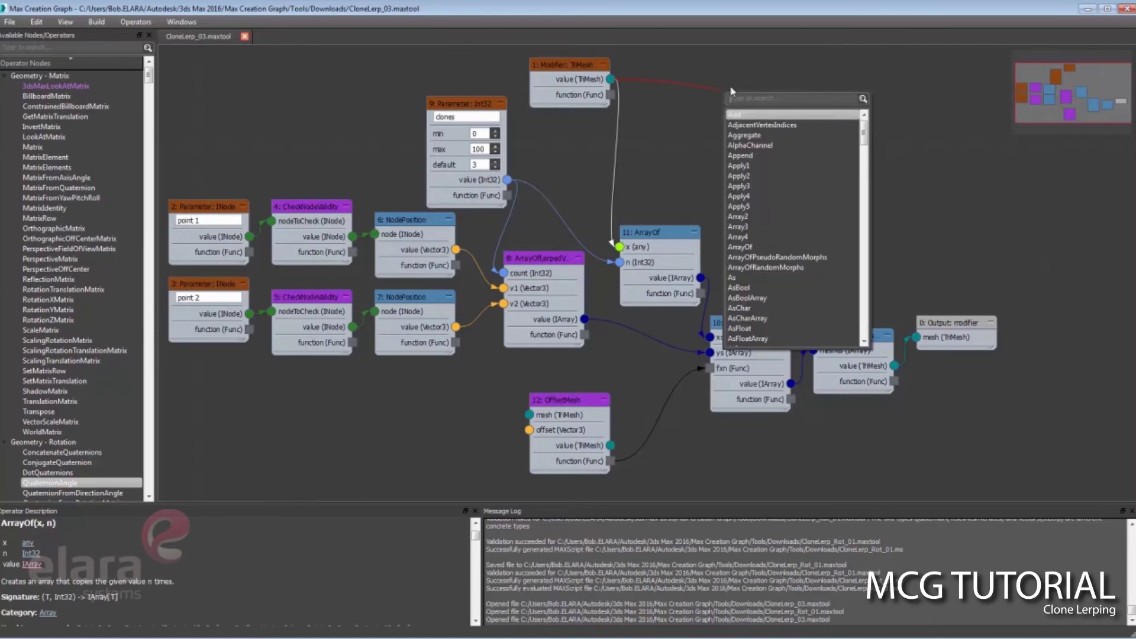
pyautogui.write('rot')
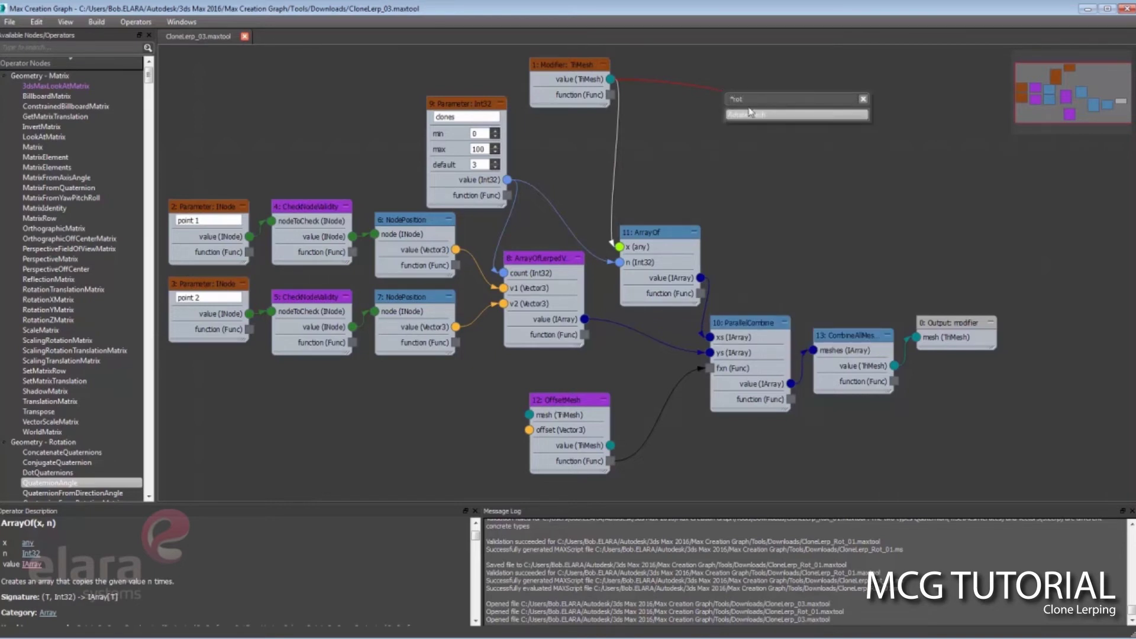
pyautogui.click(750, 113)
pyautogui.moveTo(716, 87); pyautogui.dragTo(677, 71)
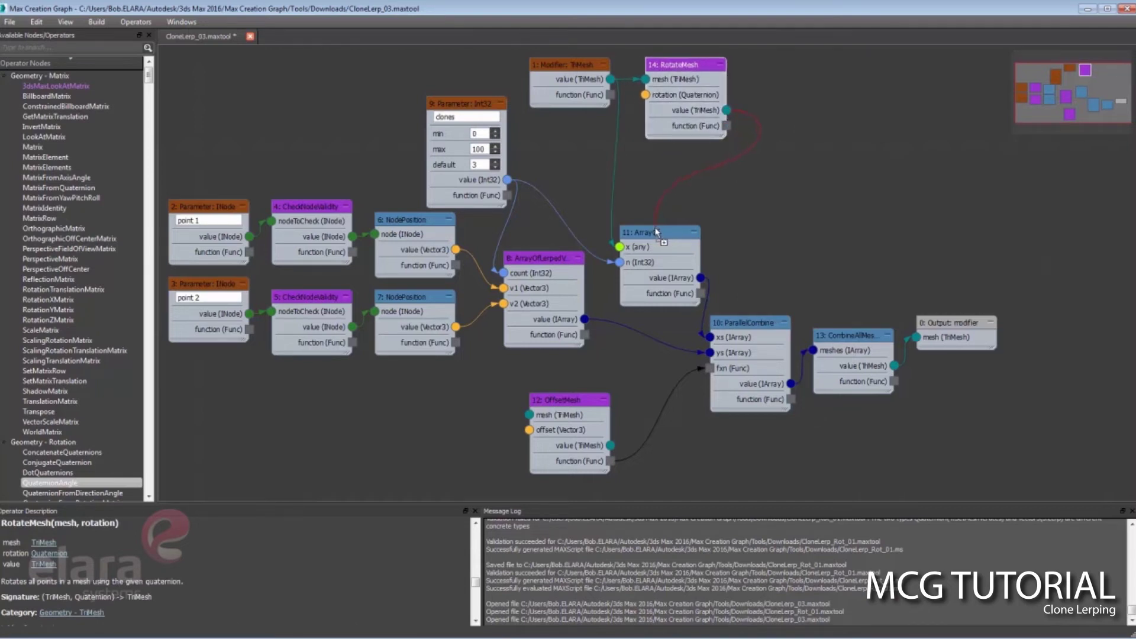
pyautogui.moveTo(656, 231); pyautogui.dragTo(619, 246)
# Spread out the graph, moving Modifier: TriMesh and RotateMesh to the upper right and the ArrayOf-to-Output nodes down and right.
pyautogui.moveTo(678, 66); pyautogui.dragTo(715, 91)
pyautogui.moveTo(656, 258); pyautogui.dragTo(653, 254)
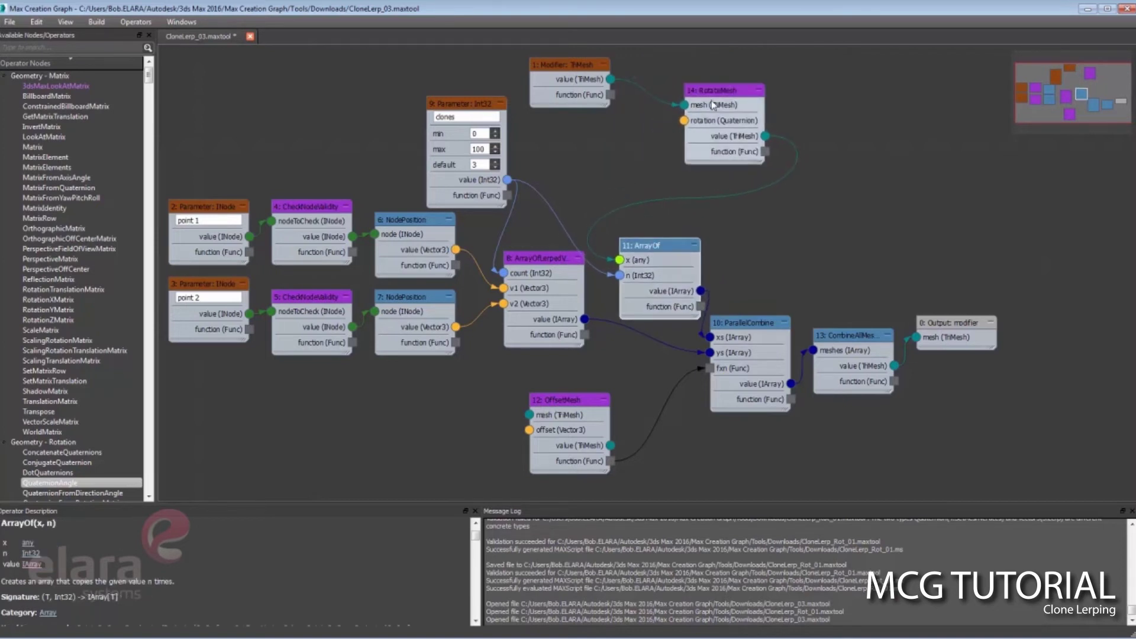
pyautogui.moveTo(711, 124); pyautogui.dragTo(735, 111)
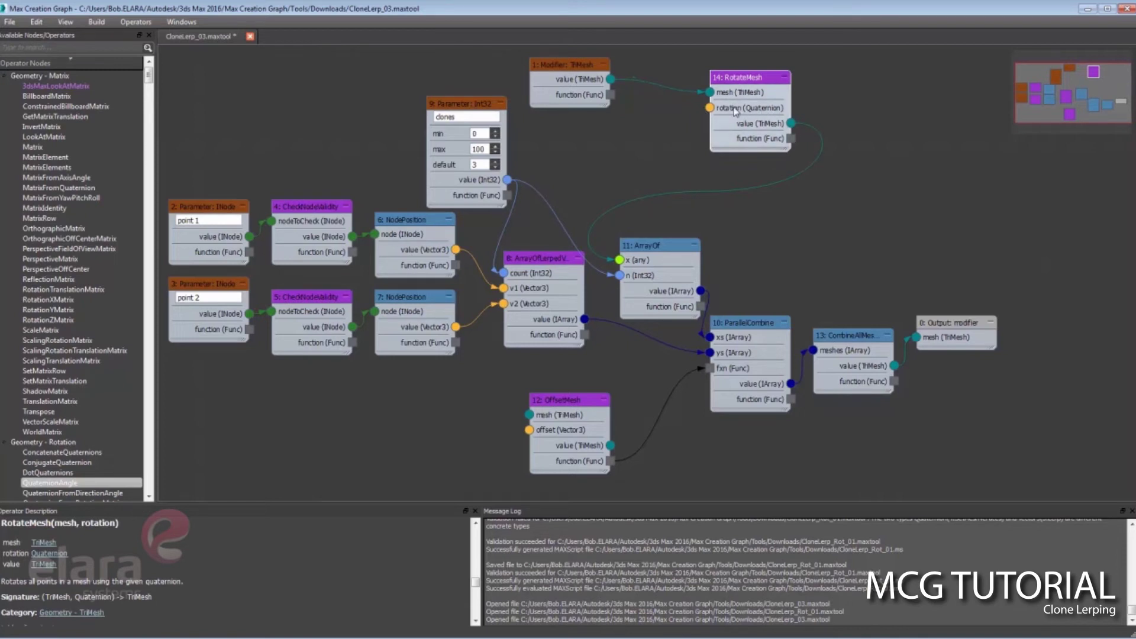
pyautogui.moveTo(736, 111); pyautogui.dragTo(929, 111)
pyautogui.moveTo(587, 67); pyautogui.dragTo(845, 54)
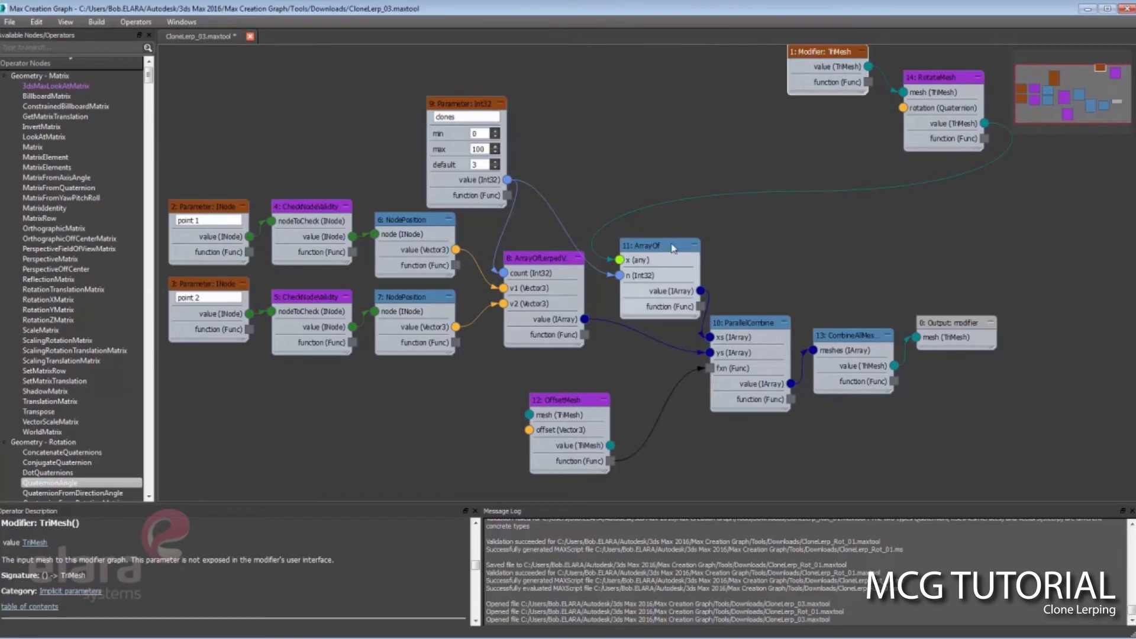
pyautogui.moveTo(1015, 434); pyautogui.dragTo(722, 322)
pyautogui.moveTo(949, 79); pyautogui.dragTo(962, 91)
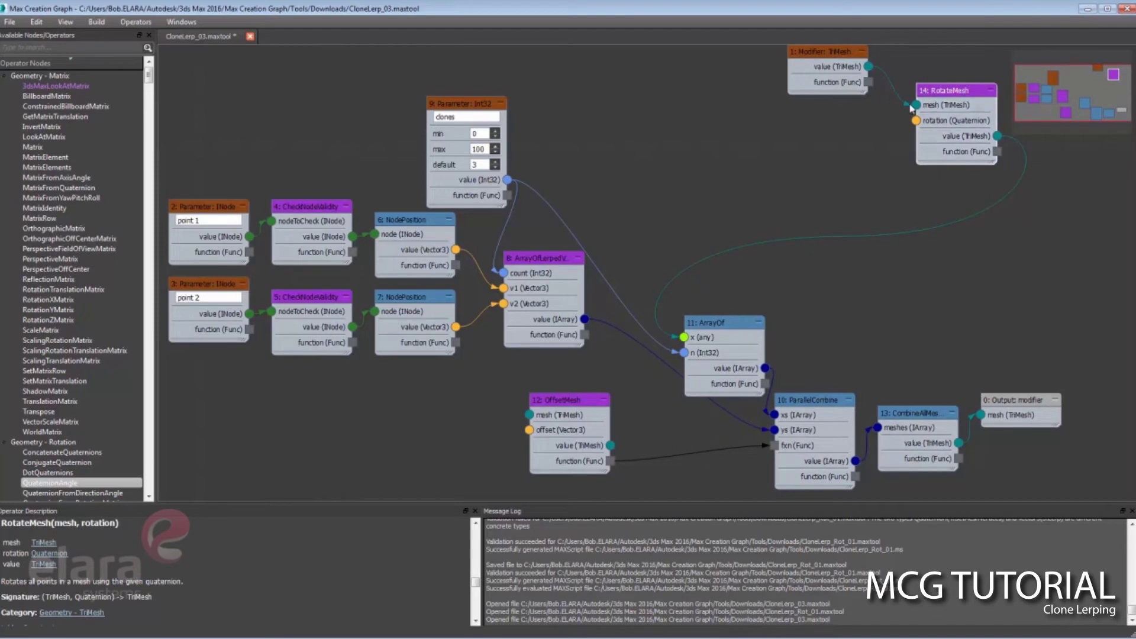
# Add a QuaternionFromRotationMatrix node to RotateMesh's rotation input and place it just left of RotateMesh.
pyautogui.moveTo(916, 121); pyautogui.dragTo(839, 132)
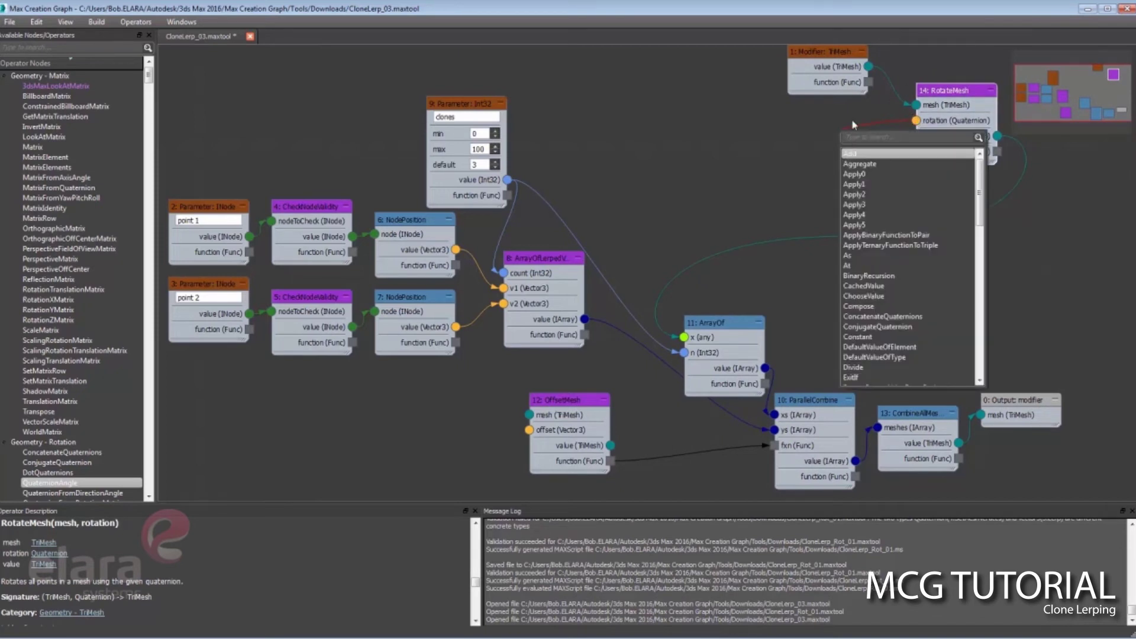
pyautogui.write('*')
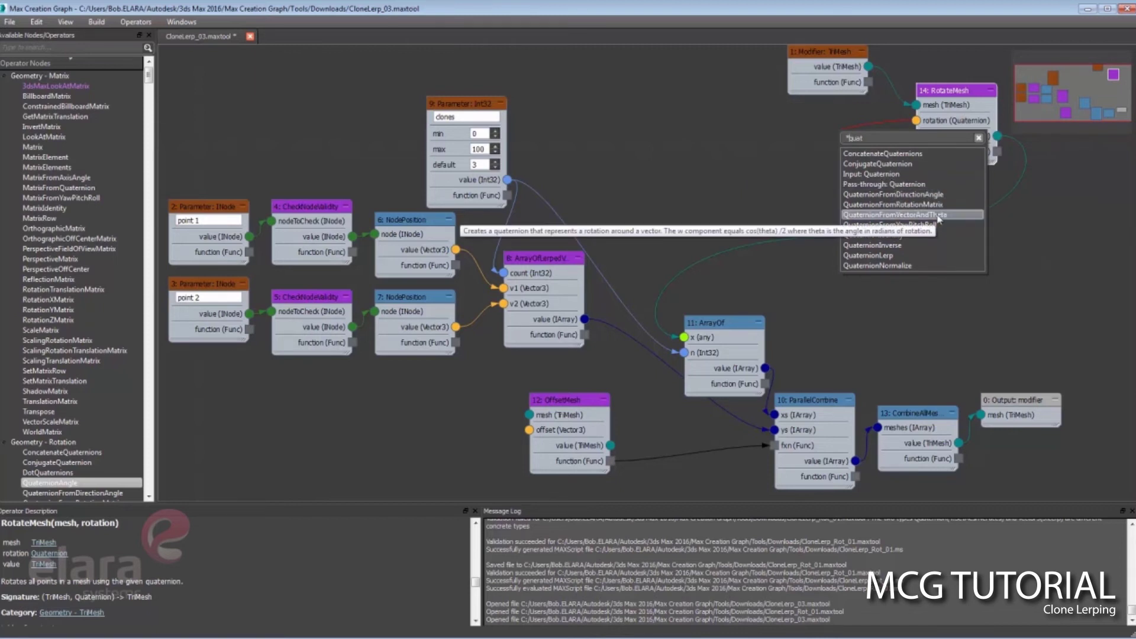
pyautogui.click(937, 204)
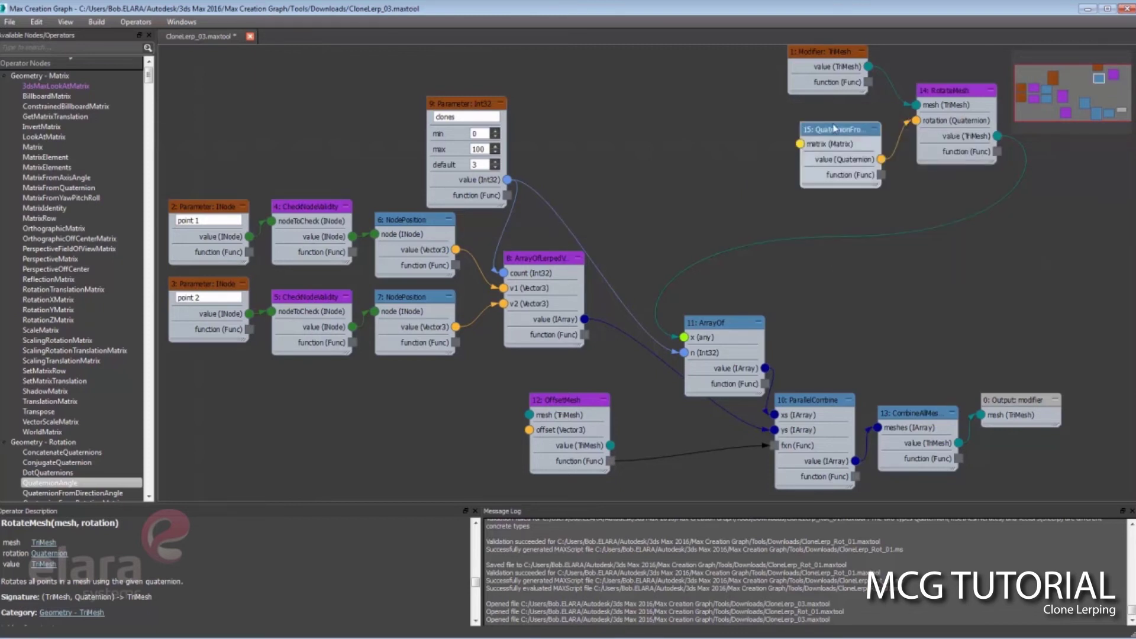
pyautogui.moveTo(834, 134); pyautogui.dragTo(859, 121)
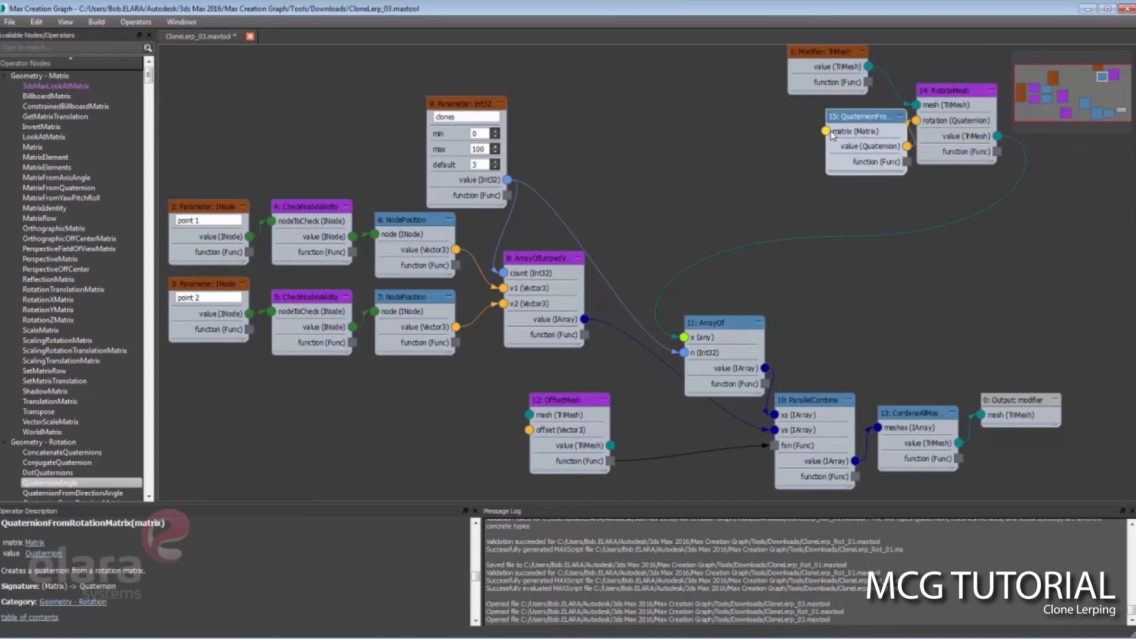
# Add a 3dsMaxLookAtMatrix node to the matrix input of QuaternionFromRotationMatrix and place it beside that node.
pyautogui.moveTo(827, 131); pyautogui.dragTo(738, 147)
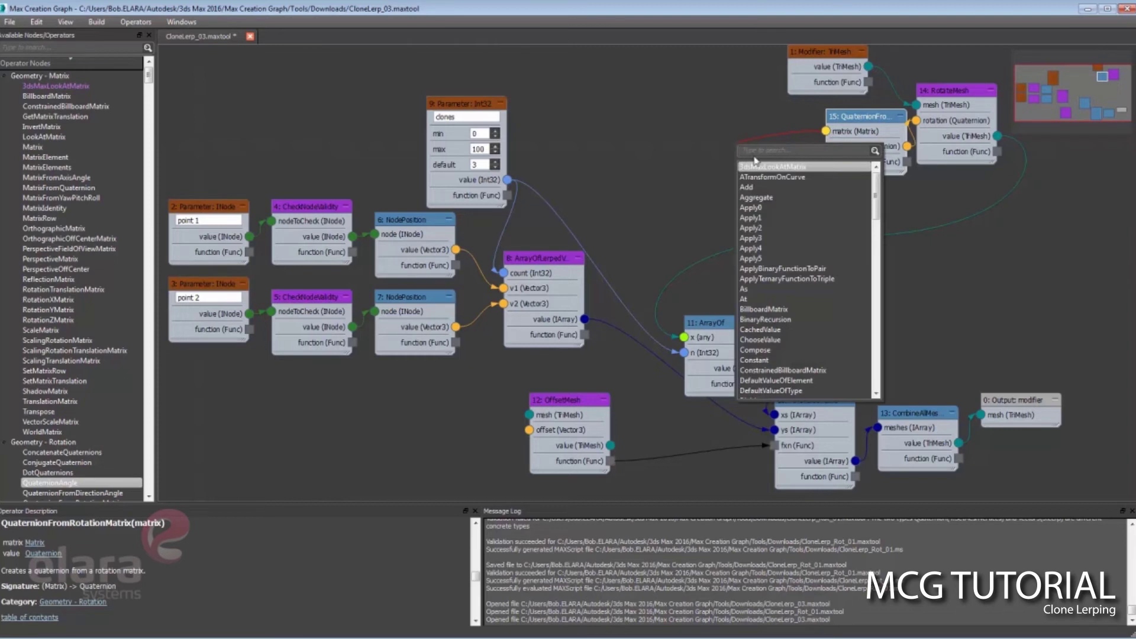
pyautogui.write('*look')
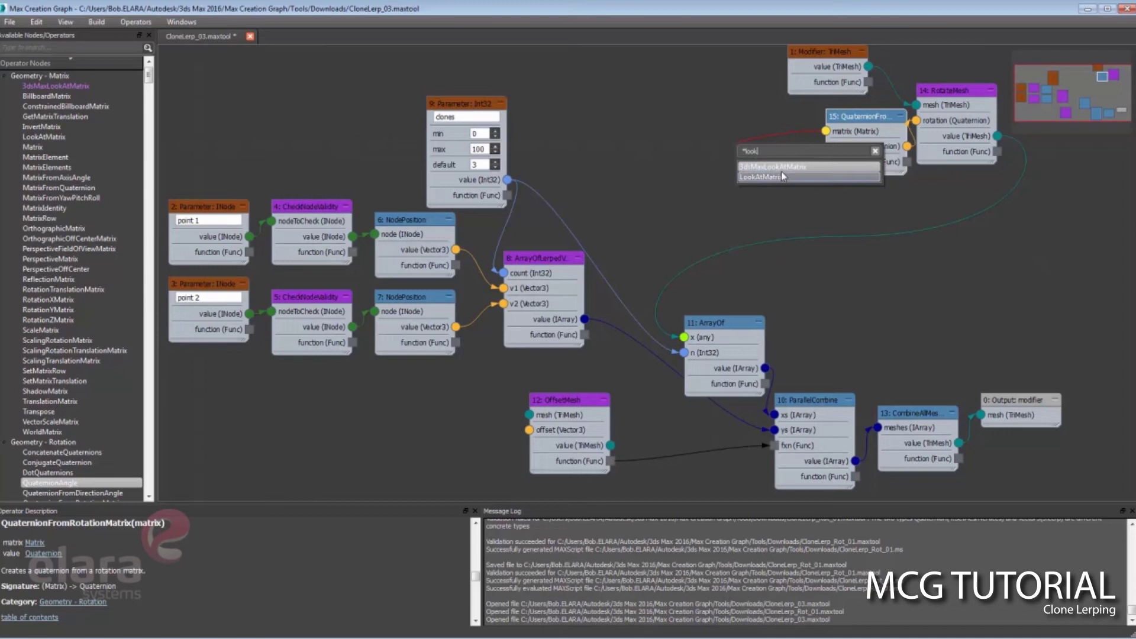
pyautogui.click(780, 167)
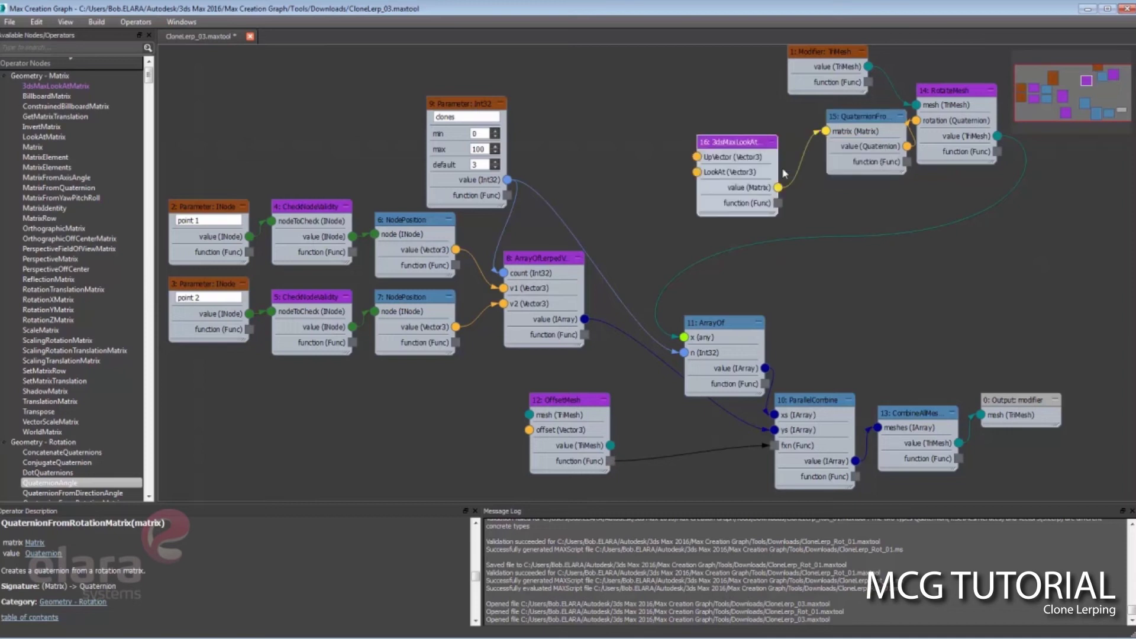
pyautogui.moveTo(735, 148); pyautogui.dragTo(759, 139)
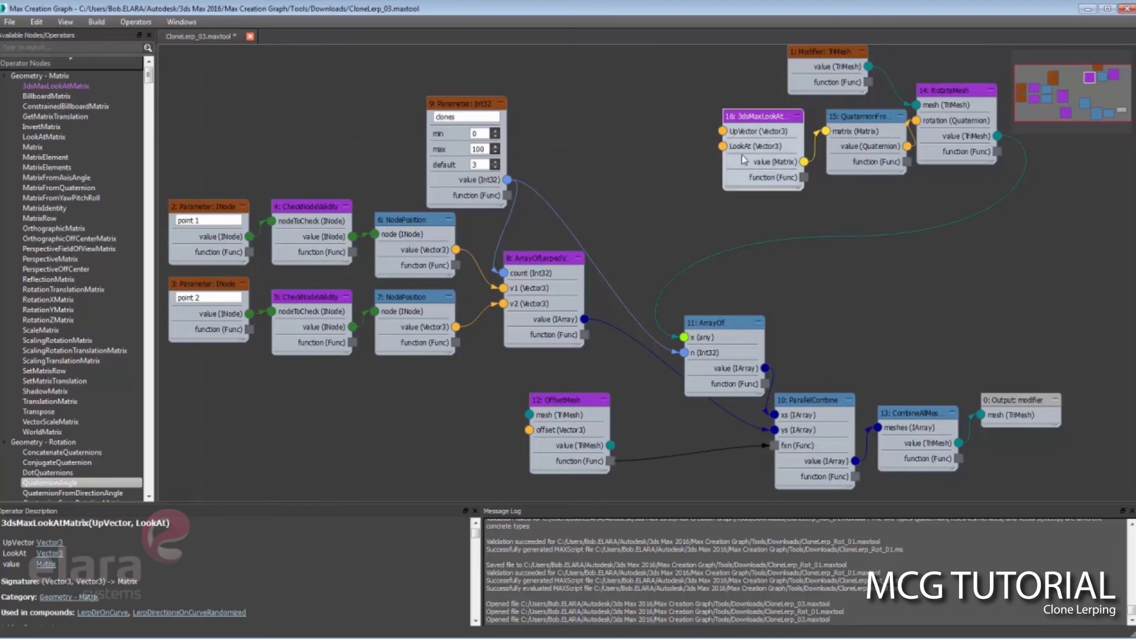
# Align the point 2 parameter with its chain and connect its NodePosition value to the LookAt input of 3dsMaxLookAtMatrix.
pyautogui.click(220, 296)
pyautogui.moveTo(220, 298); pyautogui.dragTo(220, 311)
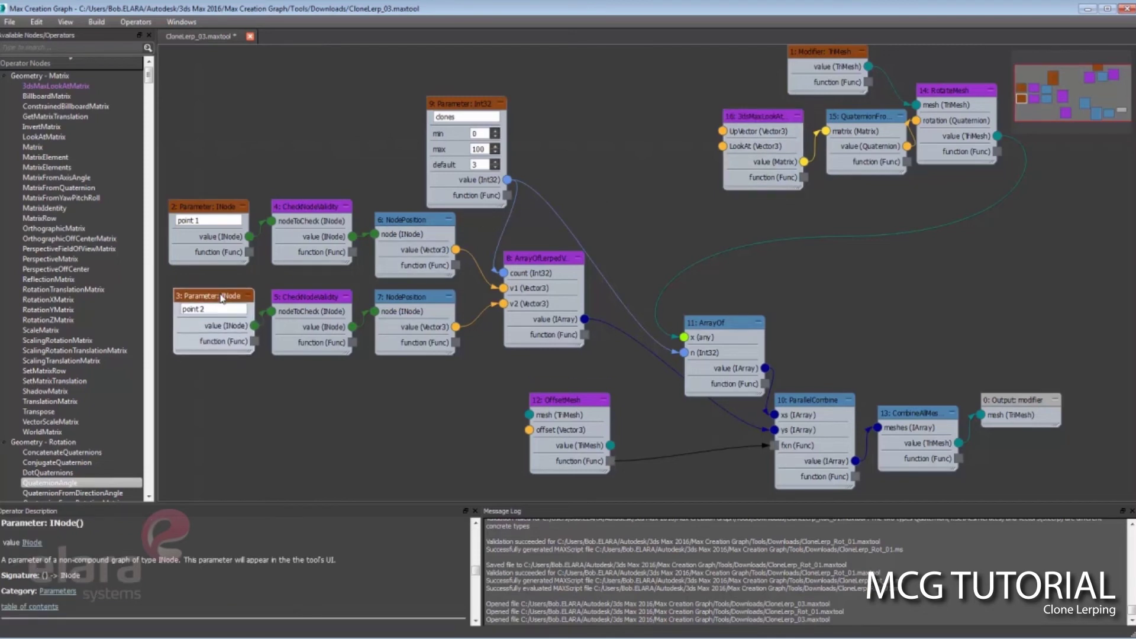
pyautogui.moveTo(579, 267); pyautogui.dragTo(722, 148)
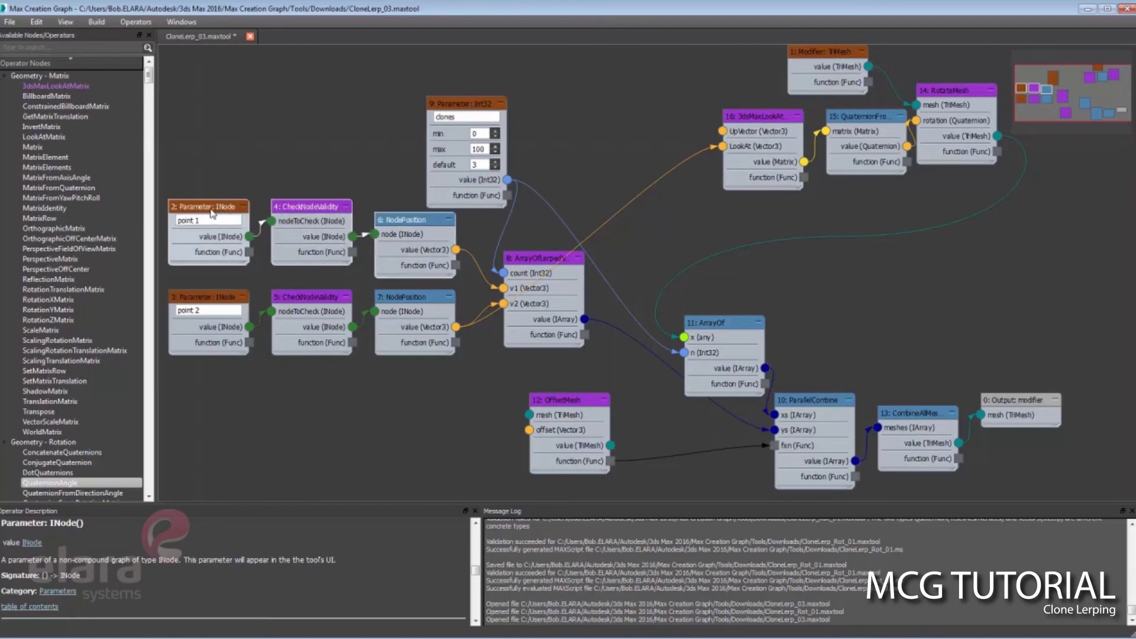
# Duplicate the point 1 parameter, CheckNodeValidity and NodePosition chain and place the copy above the clones parameter.
pyautogui.hotkey('ctrl', 'c')
pyautogui.hotkey('ctrl', 'v')
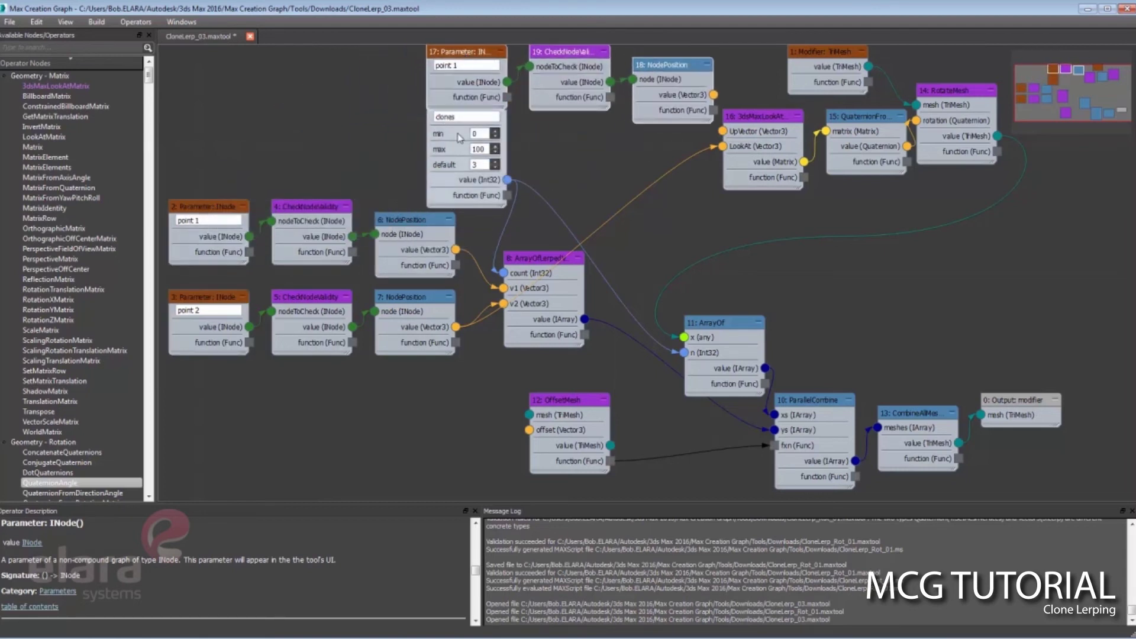
pyautogui.click(1056, 79)
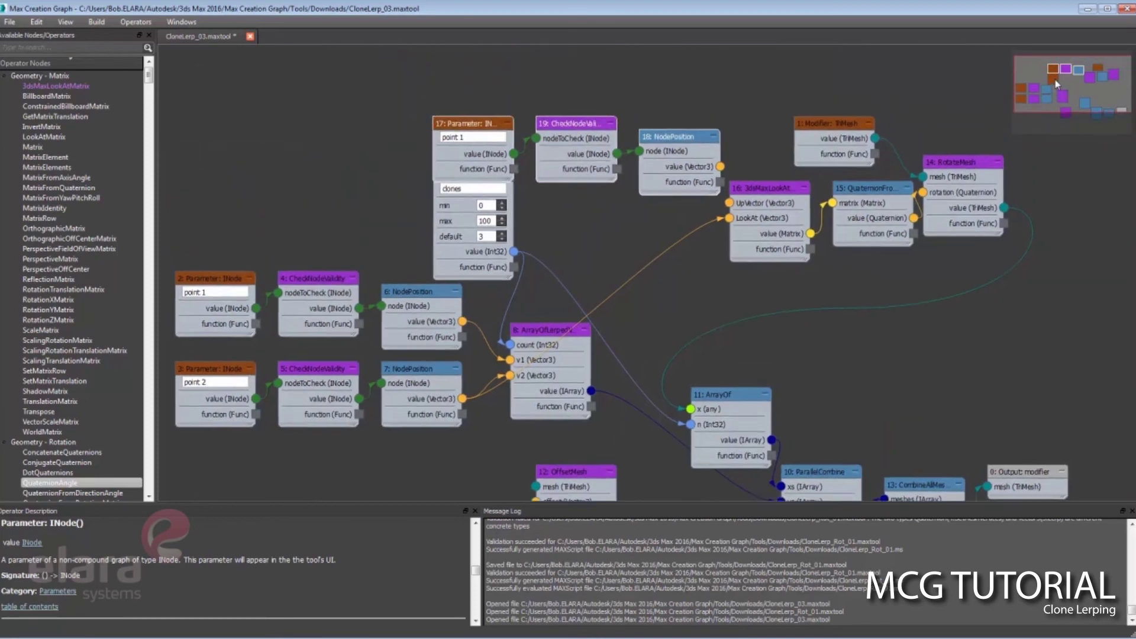
pyautogui.moveTo(568, 157); pyautogui.dragTo(556, 119)
pyautogui.click(686, 218)
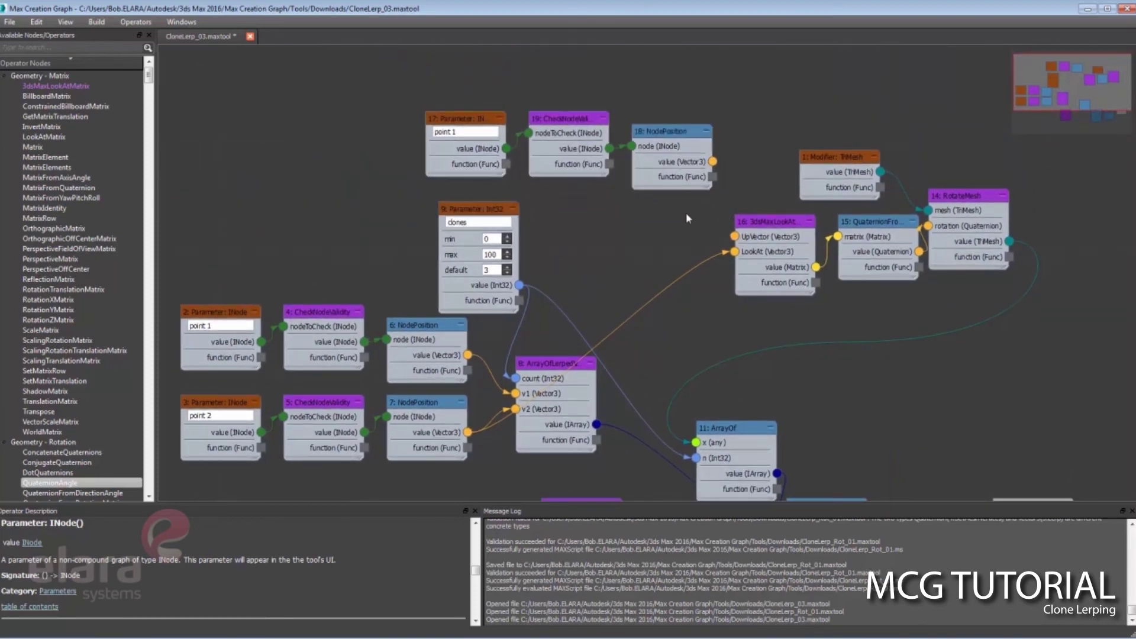
# Connect the copied NodePosition to the UpVector input of 3dsMaxLookAtMatrix and rename the copied point parameter to updone.
pyautogui.moveTo(713, 162); pyautogui.dragTo(735, 236)
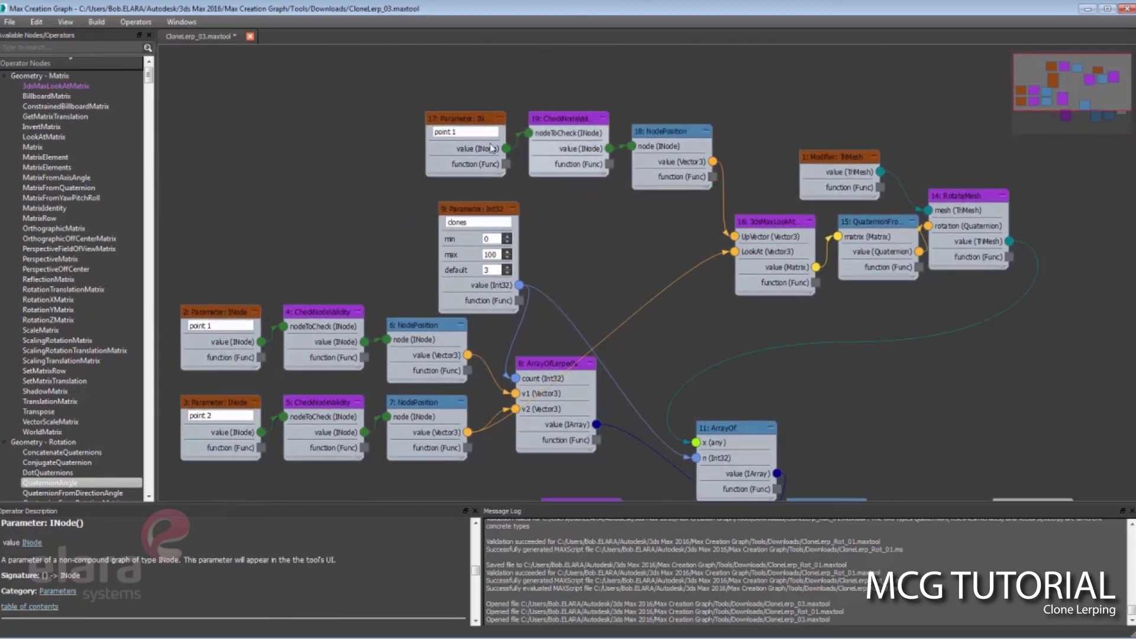
pyautogui.click(468, 132)
pyautogui.write('updone')
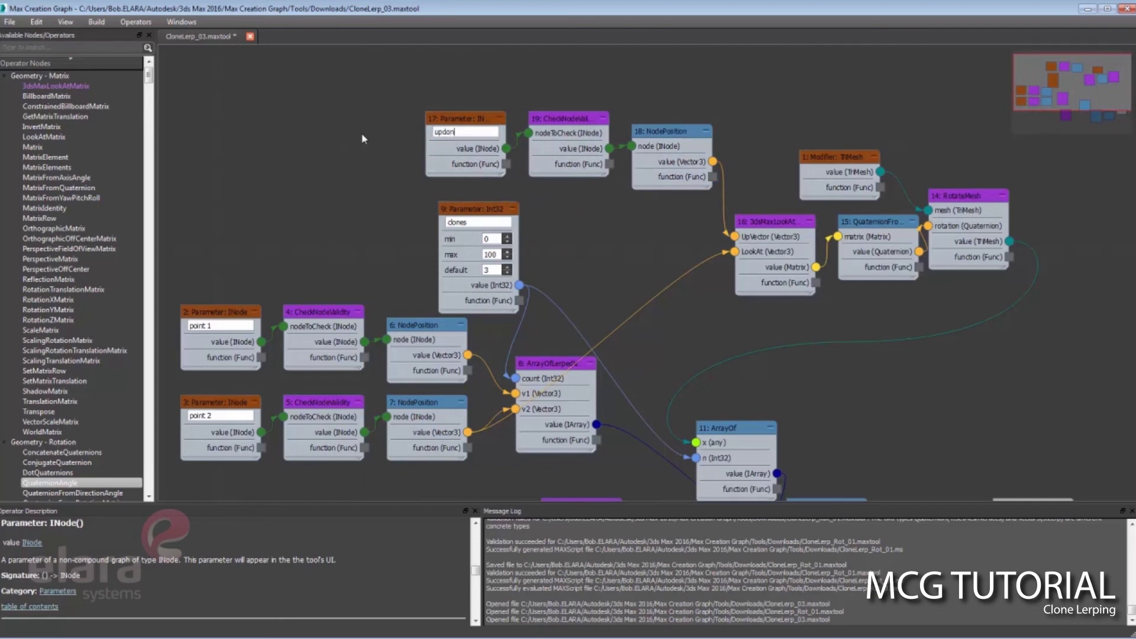
# Save the graph as CloneLerp_Rot_01.maxtool, replacing the existing file.
pyautogui.click(10, 22)
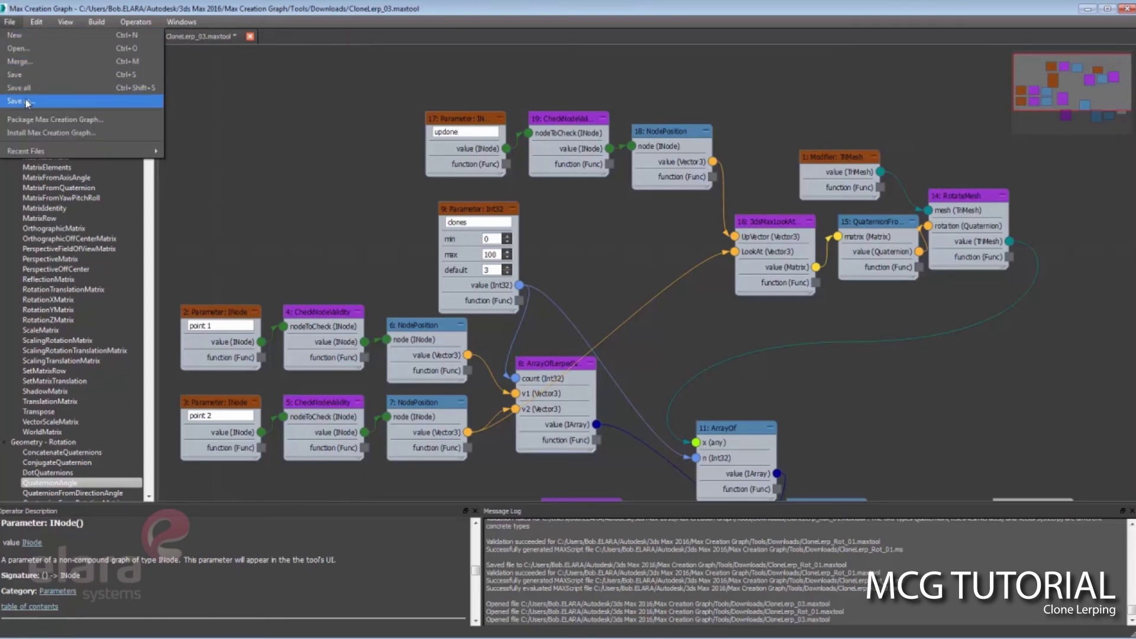
pyautogui.click(26, 90)
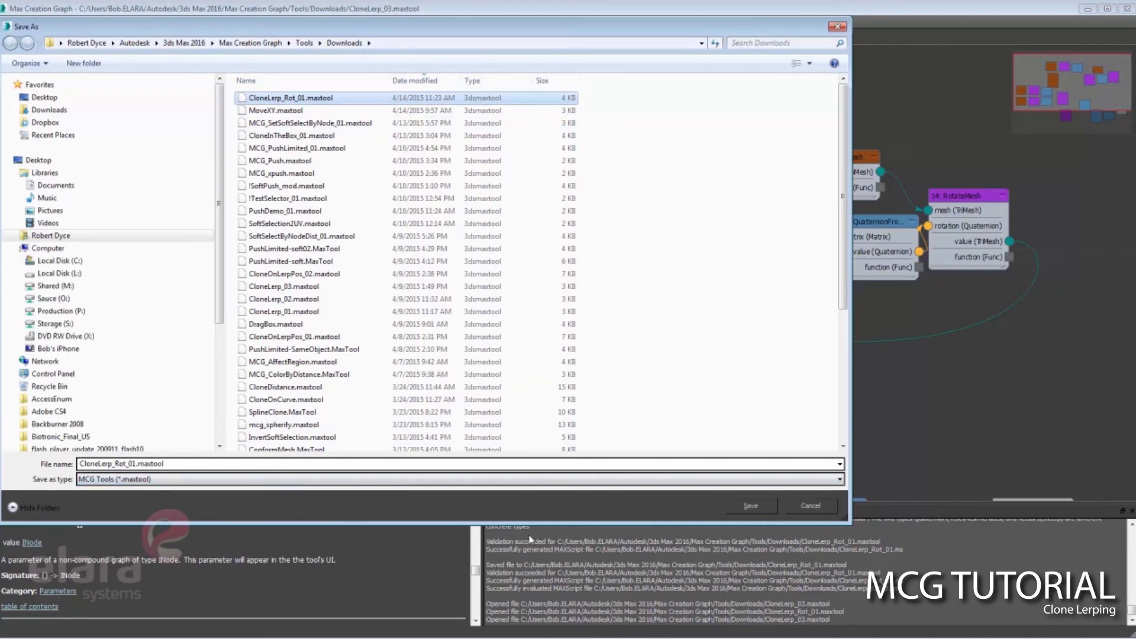
pyautogui.click(749, 510)
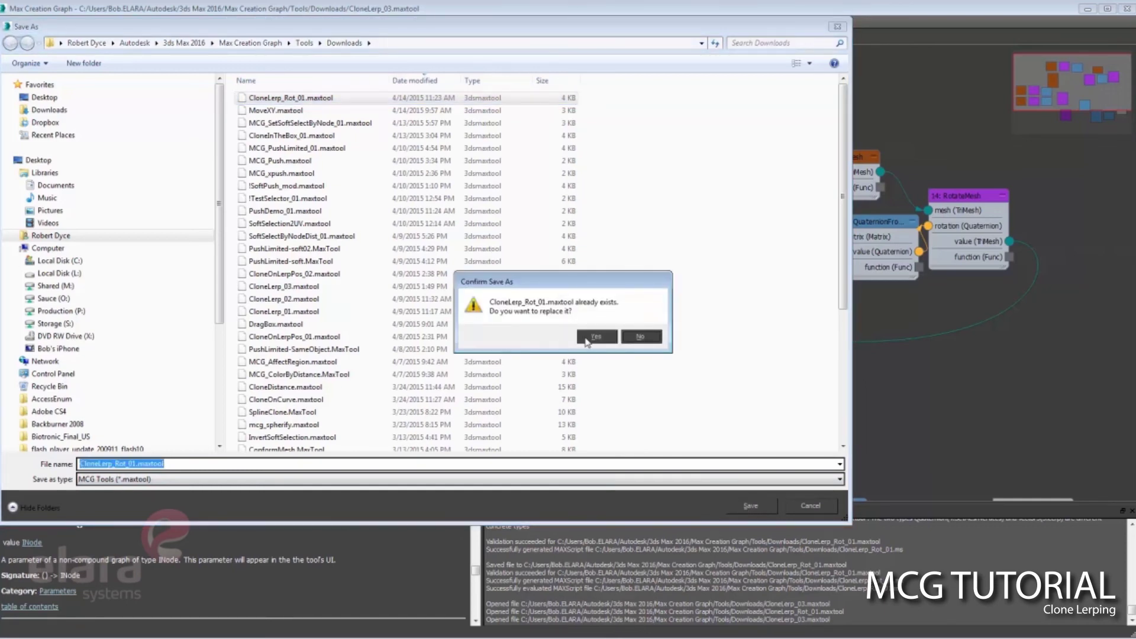
pyautogui.click(594, 337)
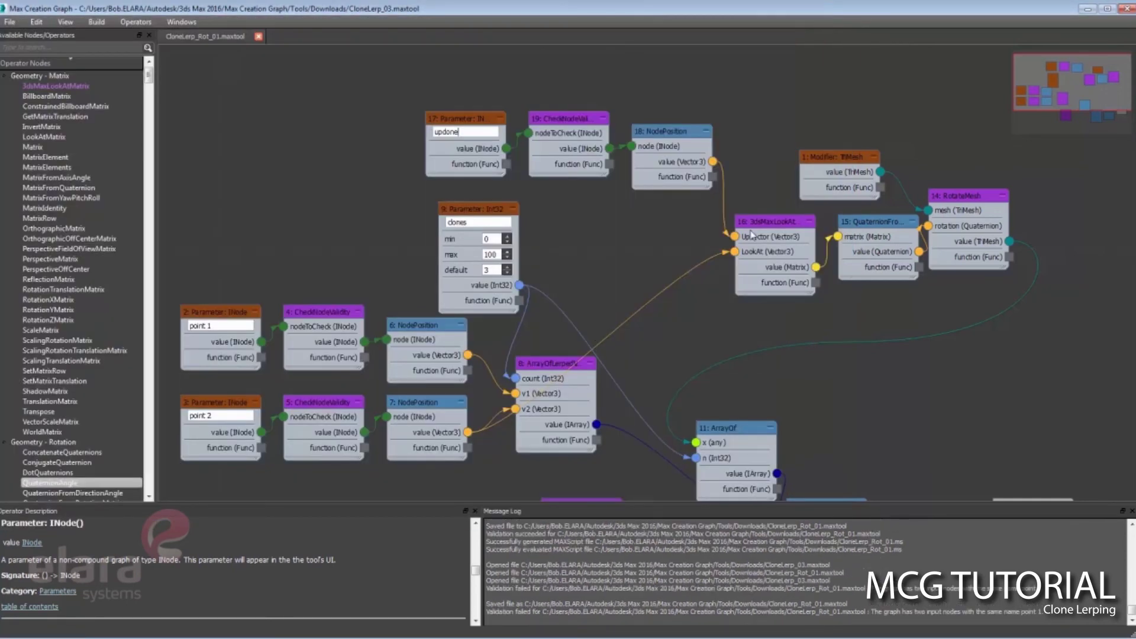
# Switch to the 3ds Max scene and move the teapot to world X 0 and Y 0.
pyautogui.click(1088, 8)
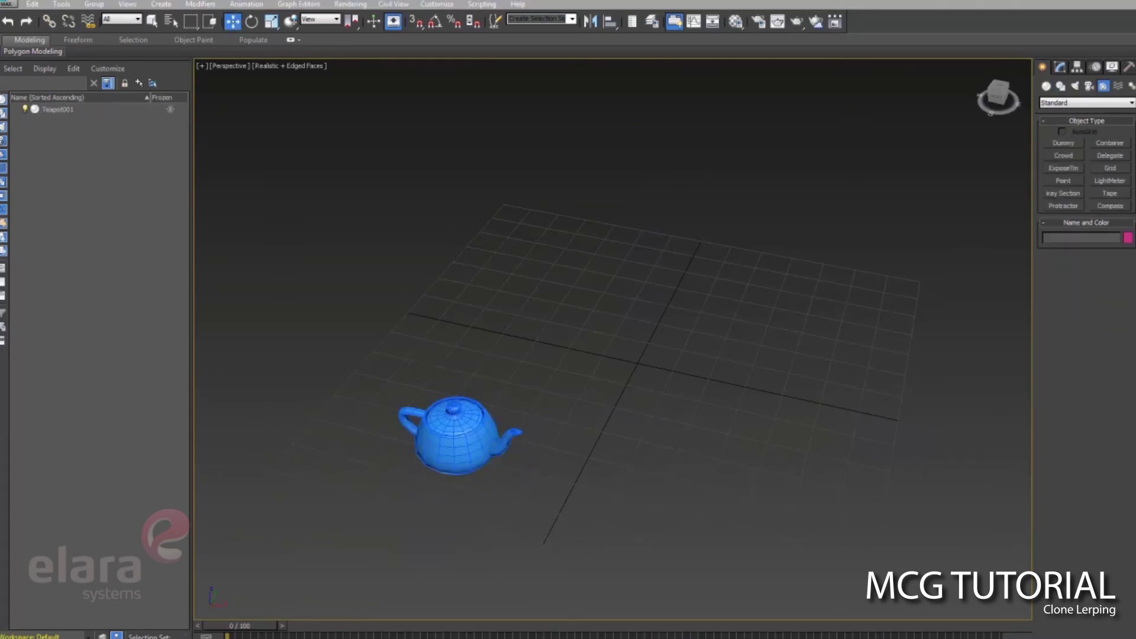
pyautogui.click(484, 425)
pyautogui.rightClick(485, 425)
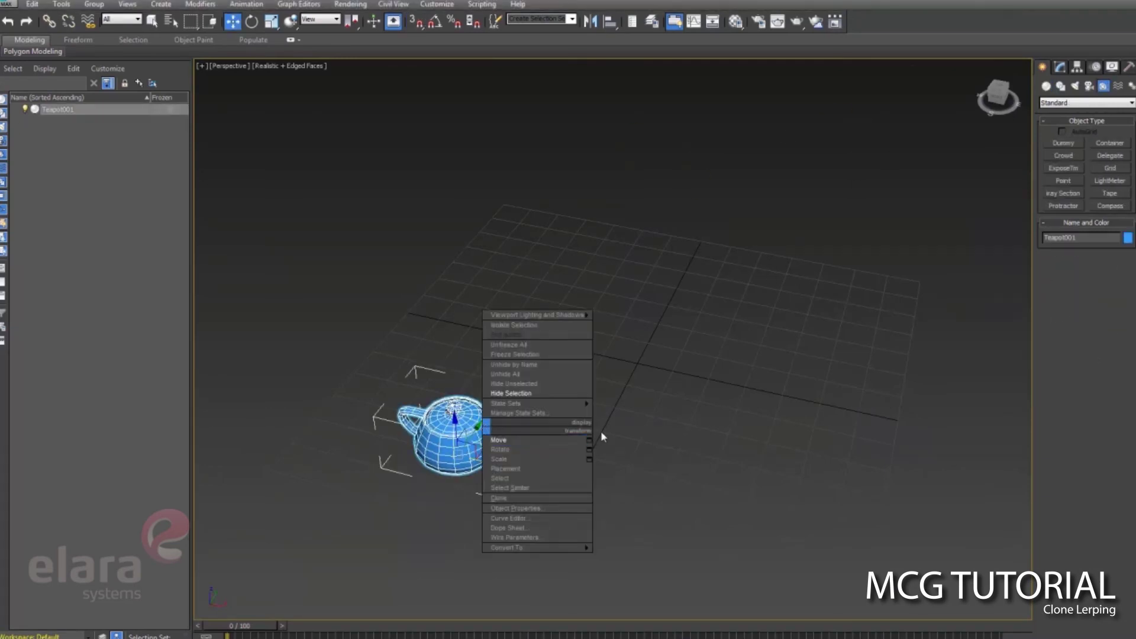
pyautogui.press('F12')
pyautogui.rightClick(555, 312)
pyautogui.rightClick(555, 324)
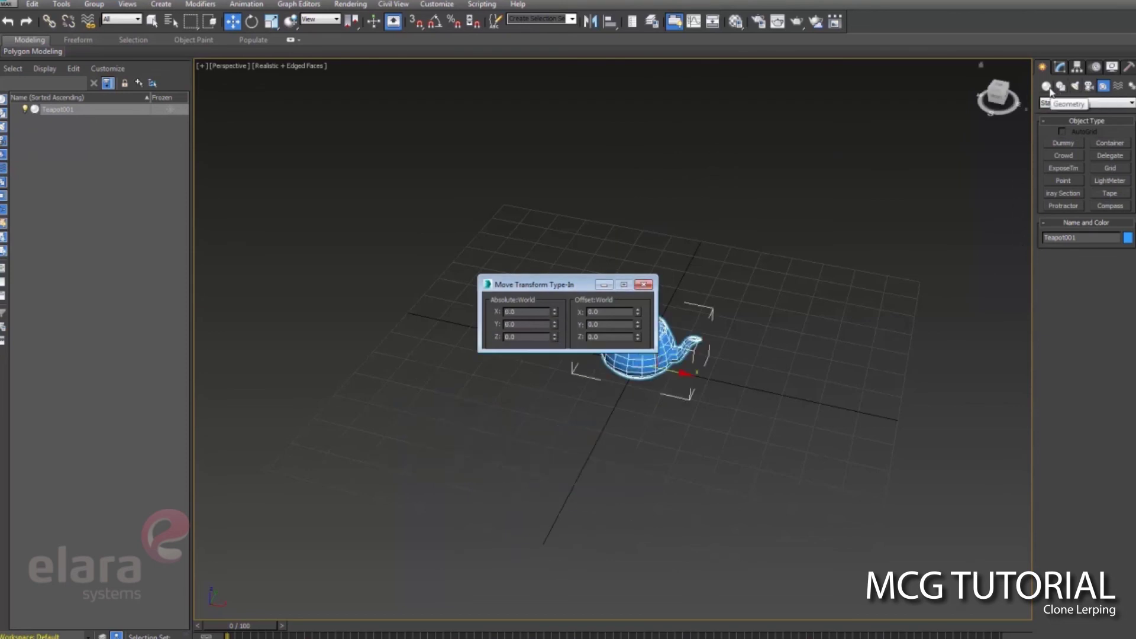
# Create three point helpers: one at the grid's near left, one at its far right and one near the teapot.
pyautogui.click(1062, 181)
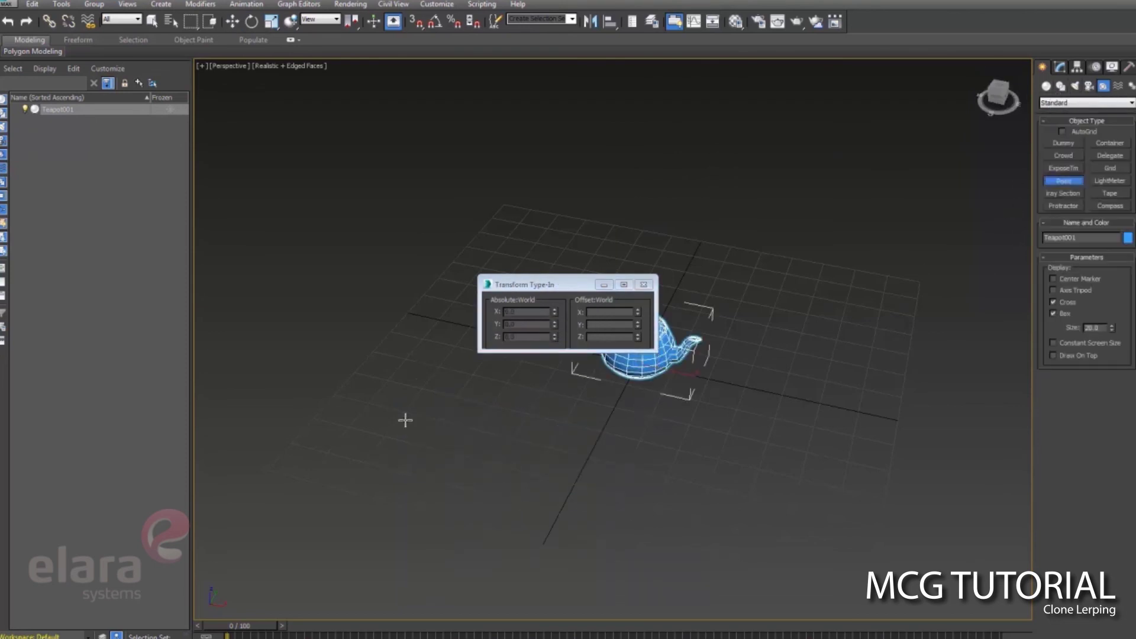
pyautogui.click(406, 419)
pyautogui.click(896, 325)
pyautogui.click(627, 409)
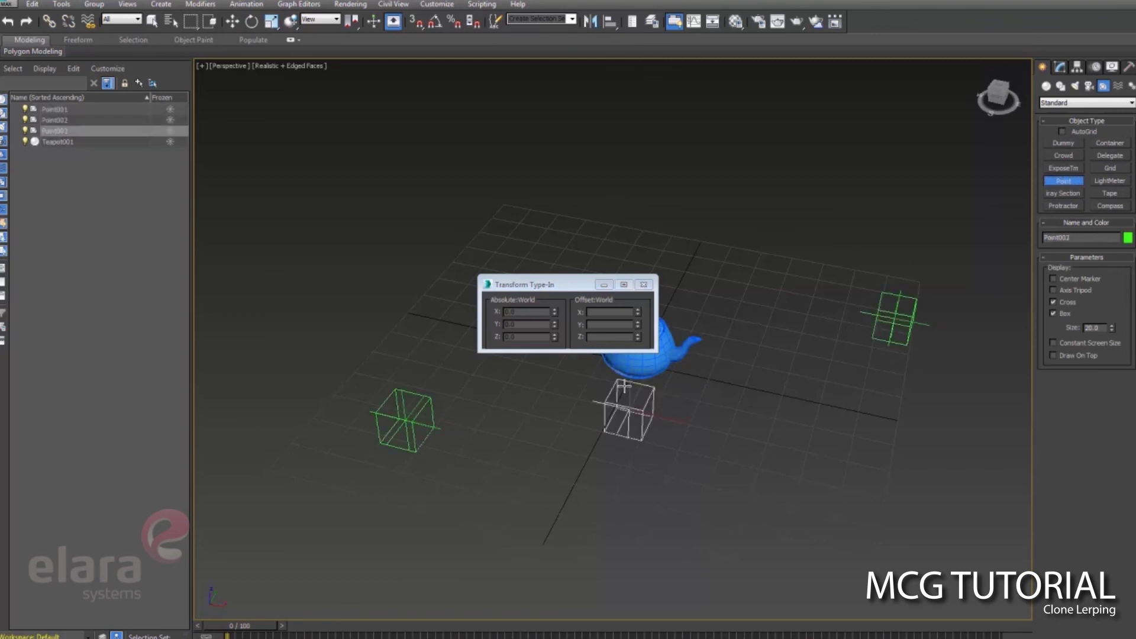
# Move the third point helper to world X 0 and Y 0, and raise it along Z well above the teapot.
pyautogui.press('w')
pyautogui.rightClick(556, 324)
pyautogui.rightClick(555, 311)
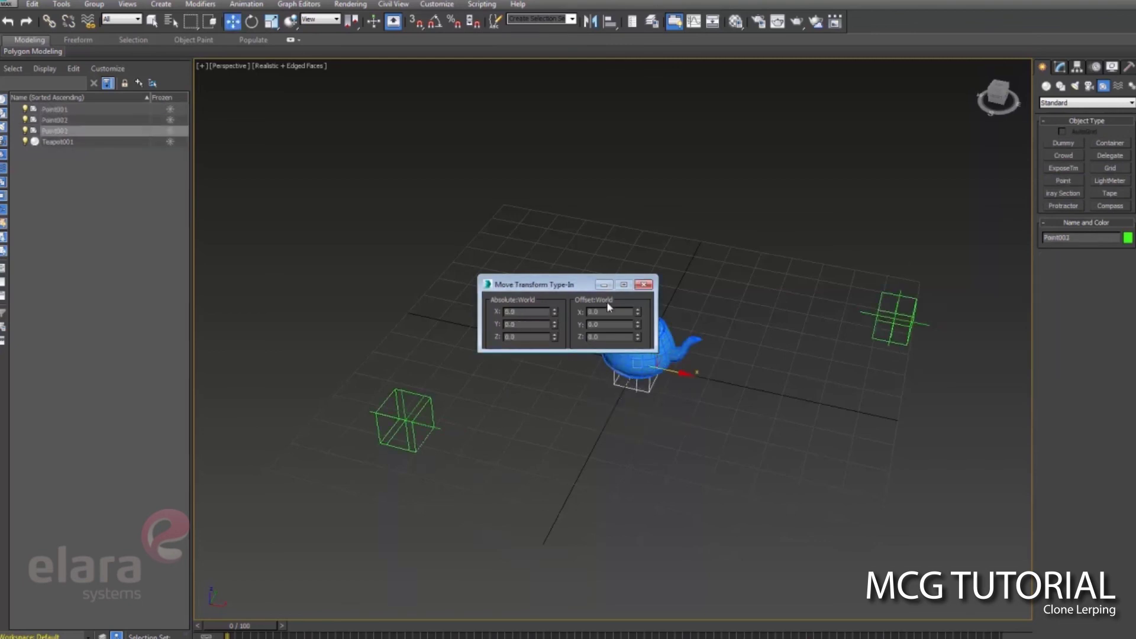
pyautogui.click(644, 286)
pyautogui.moveTo(640, 327); pyautogui.dragTo(647, 116)
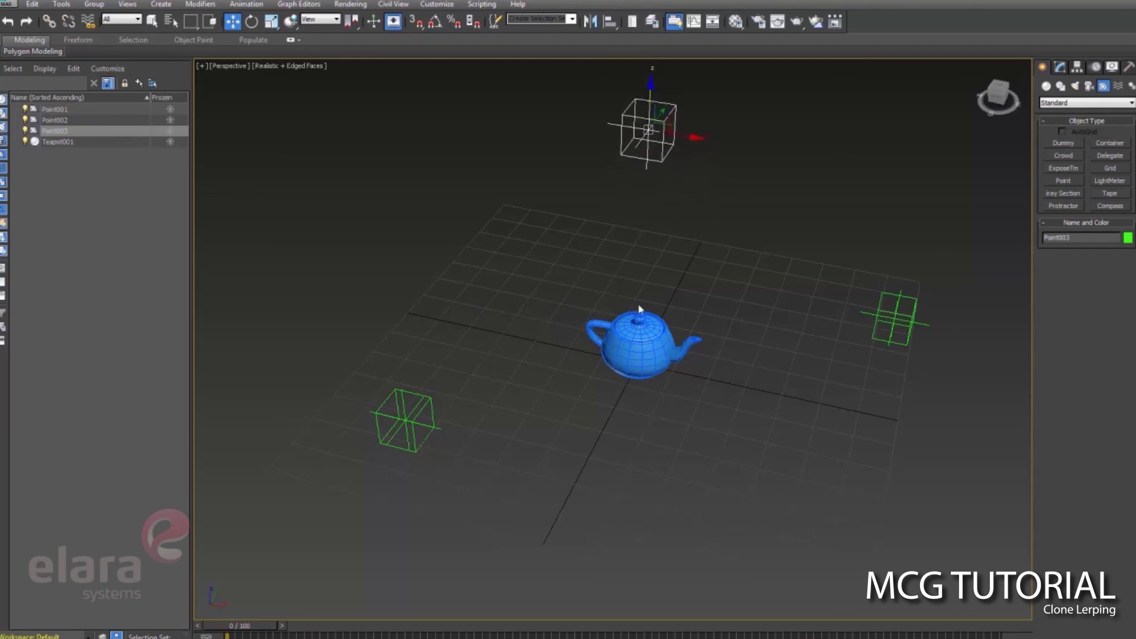
# Apply the CloneLerp_Rot_02 modifier to the teapot.
pyautogui.click(666, 334)
pyautogui.click(1060, 67)
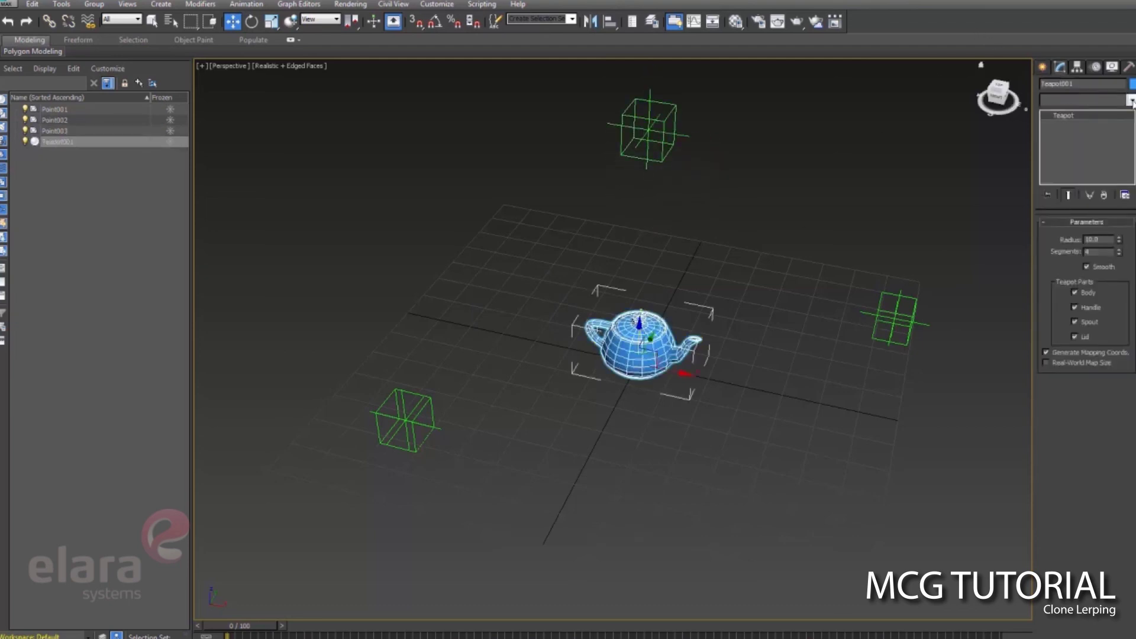
pyautogui.click(1131, 100)
pyautogui.scroll(-5, 1083, 266)
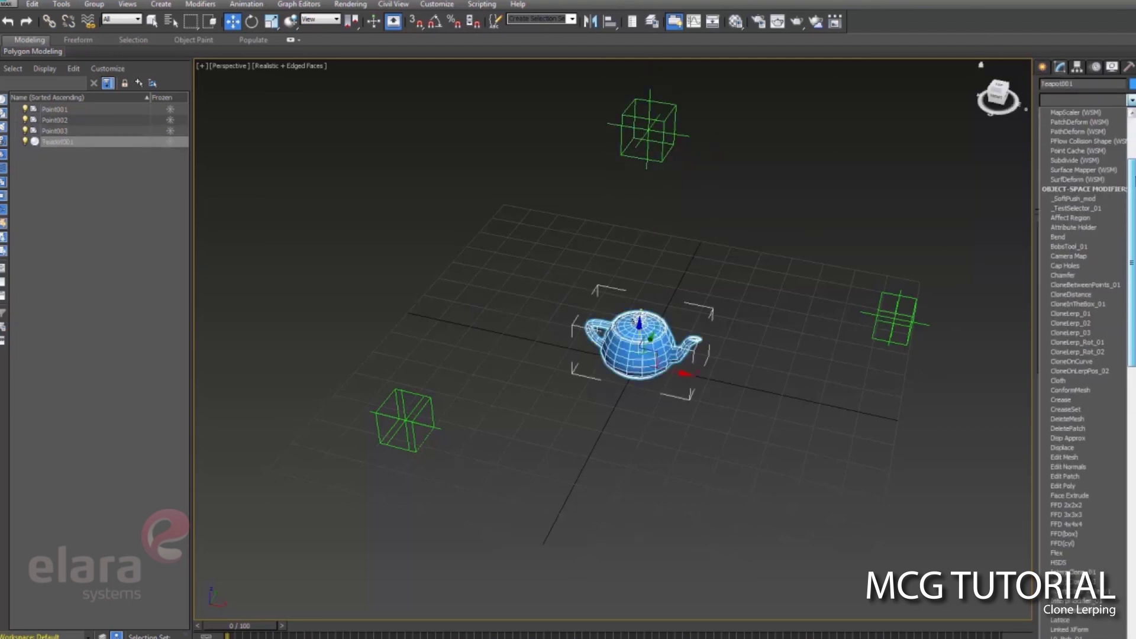
pyautogui.click(1109, 354)
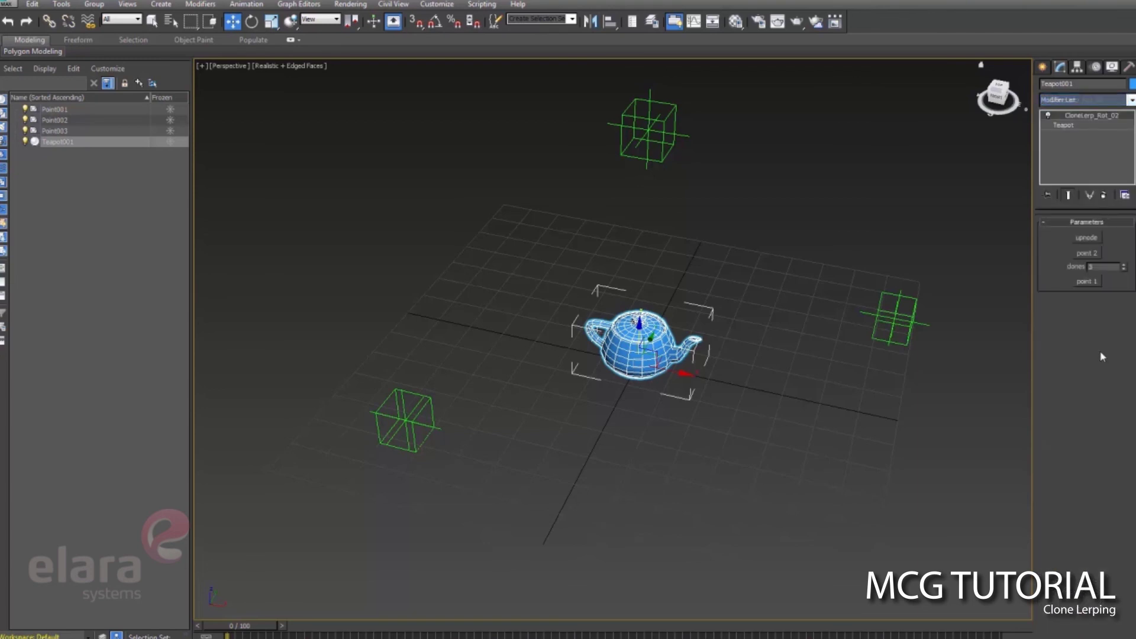
# Assign Point003 as the upnode, Point002 as point 2 and Point001 as point 1, and set the clones to 9.
pyautogui.click(1086, 239)
pyautogui.click(663, 123)
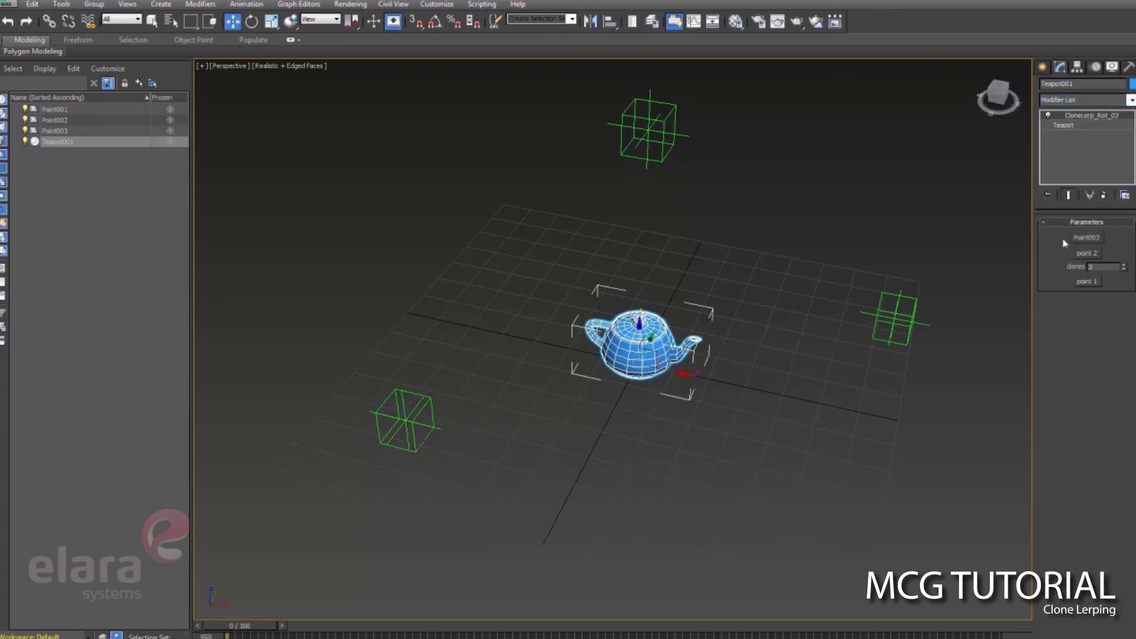
pyautogui.click(887, 315)
pyautogui.click(423, 416)
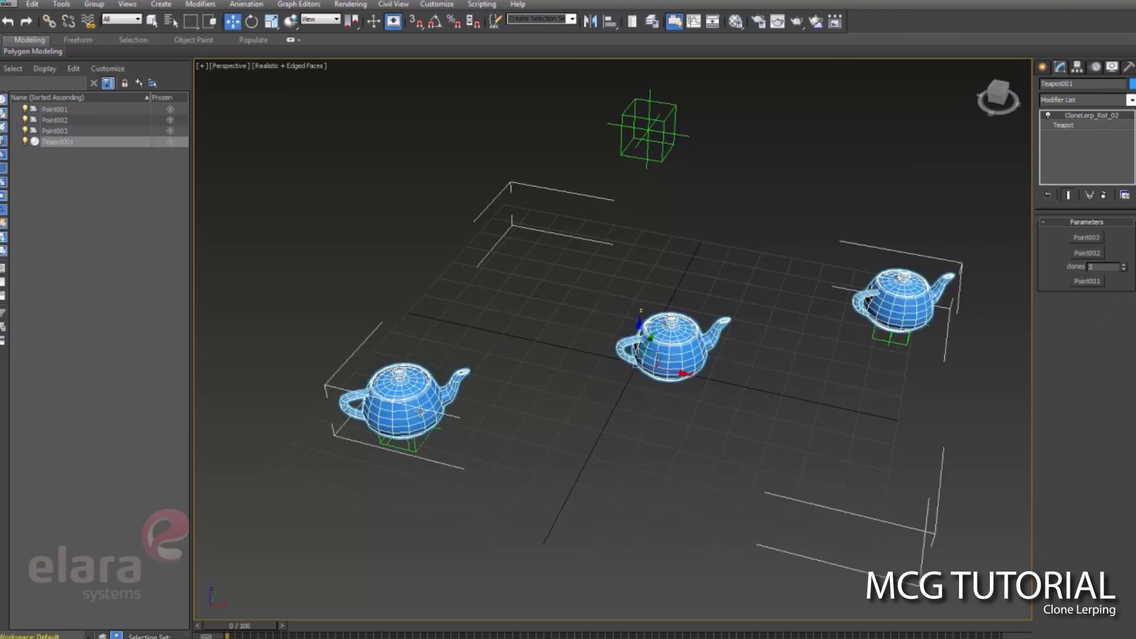
pyautogui.moveTo(1124, 265)
pyautogui.mouseDown()
pyautogui.moveTo(1123, 252)
pyautogui.moveTo(1114, 264)
pyautogui.mouseUp()
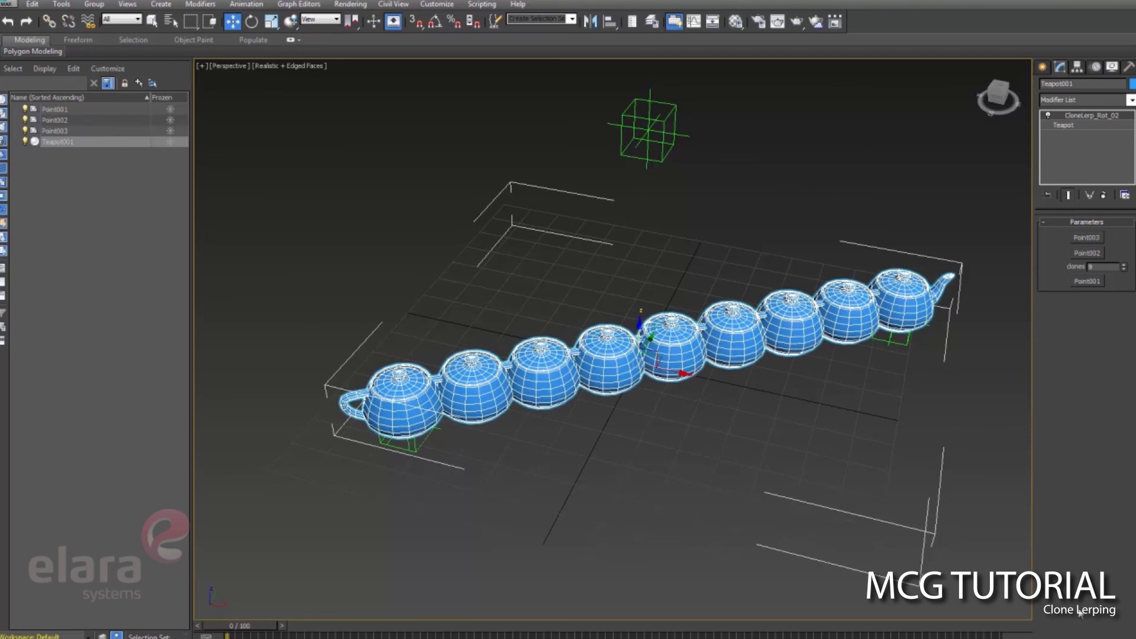
# Move Point002 closer to the grid centre and place Point001 at world X 0, Y 0 and Z 0.
pyautogui.scroll(-5, 764, 378)
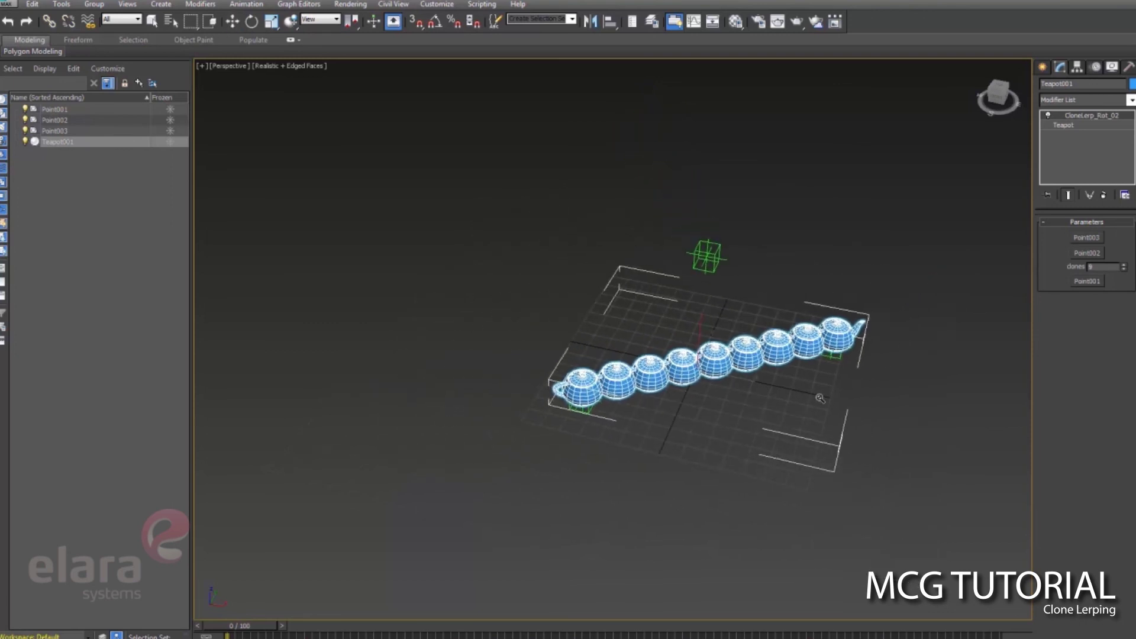
pyautogui.click(834, 355)
pyautogui.moveTo(837, 356); pyautogui.dragTo(616, 498)
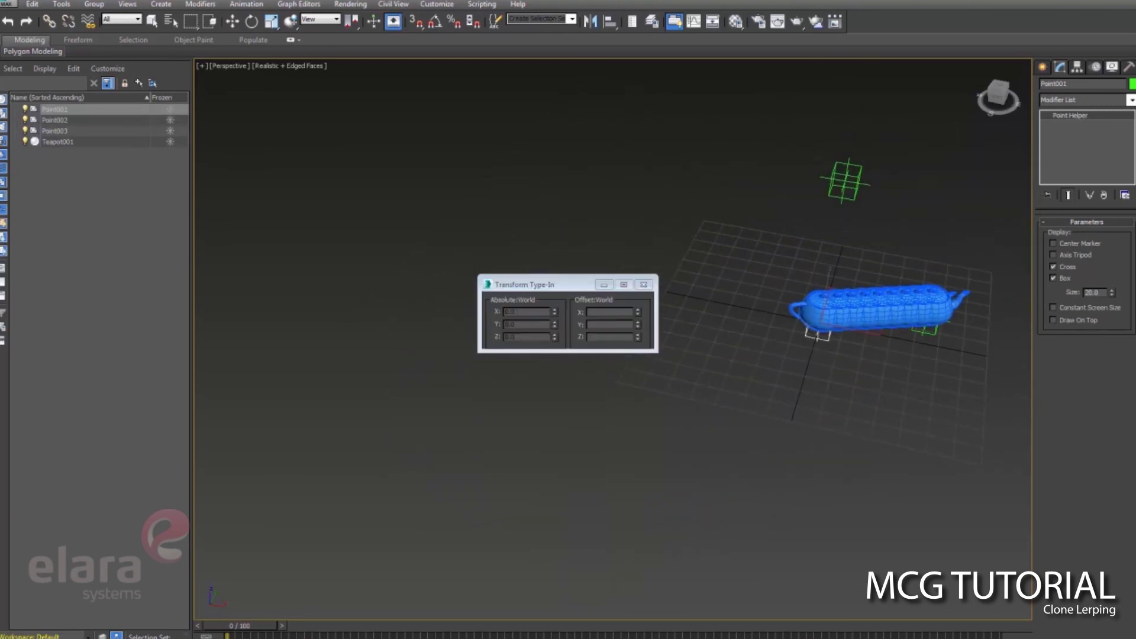
# Move Point002 freely around the grid in the XY plane to test how the teapot clones rotate with it.
pyautogui.keyDown('alt'); pyautogui.moveTo(738, 386); pyautogui.dragTo(916, 461, button='middle'); pyautogui.keyUp('alt')
pyautogui.press('w')
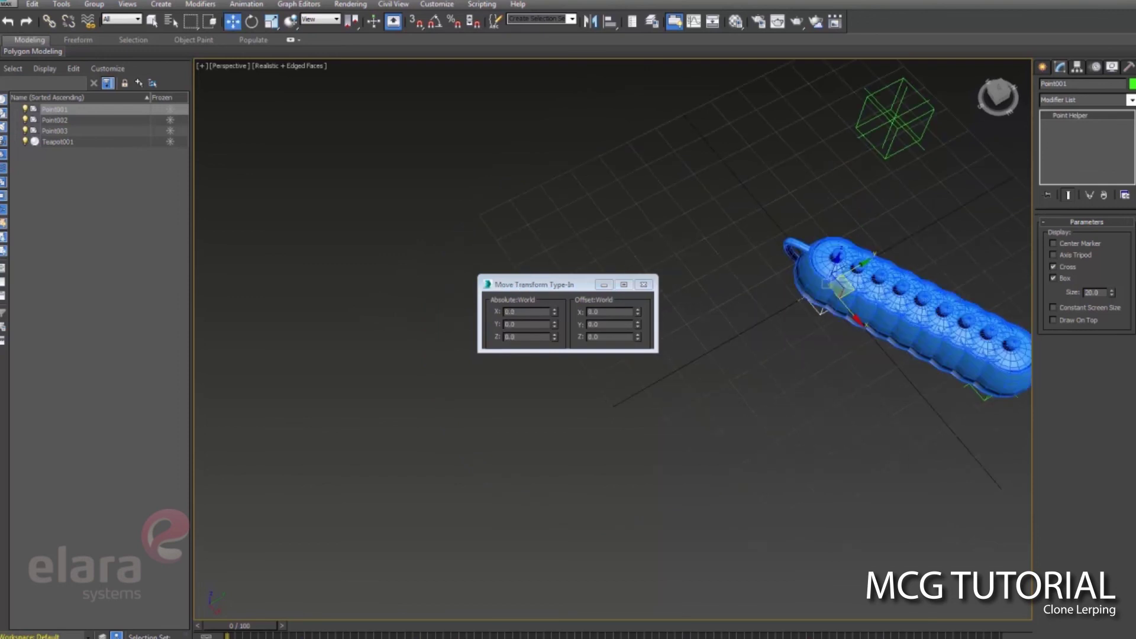
pyautogui.moveTo(989, 399); pyautogui.dragTo(824, 358, button='middle')
pyautogui.click(824, 357)
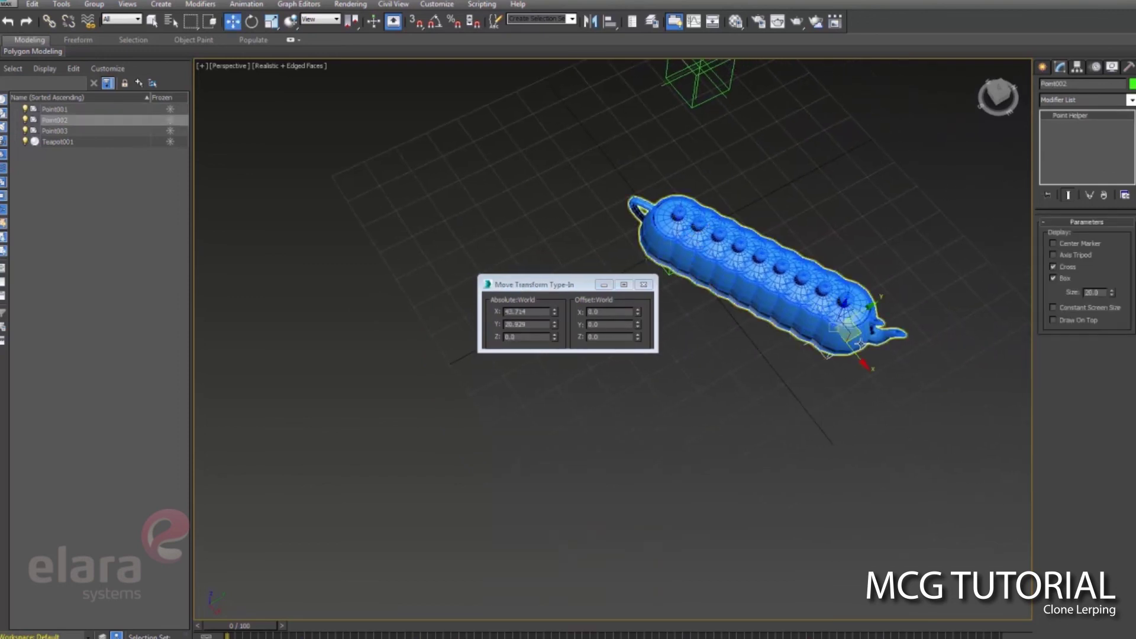
pyautogui.moveTo(859, 343)
pyautogui.mouseDown()
pyautogui.moveTo(509, 397)
pyautogui.moveTo(763, 83)
pyautogui.moveTo(776, 356)
pyautogui.mouseUp()
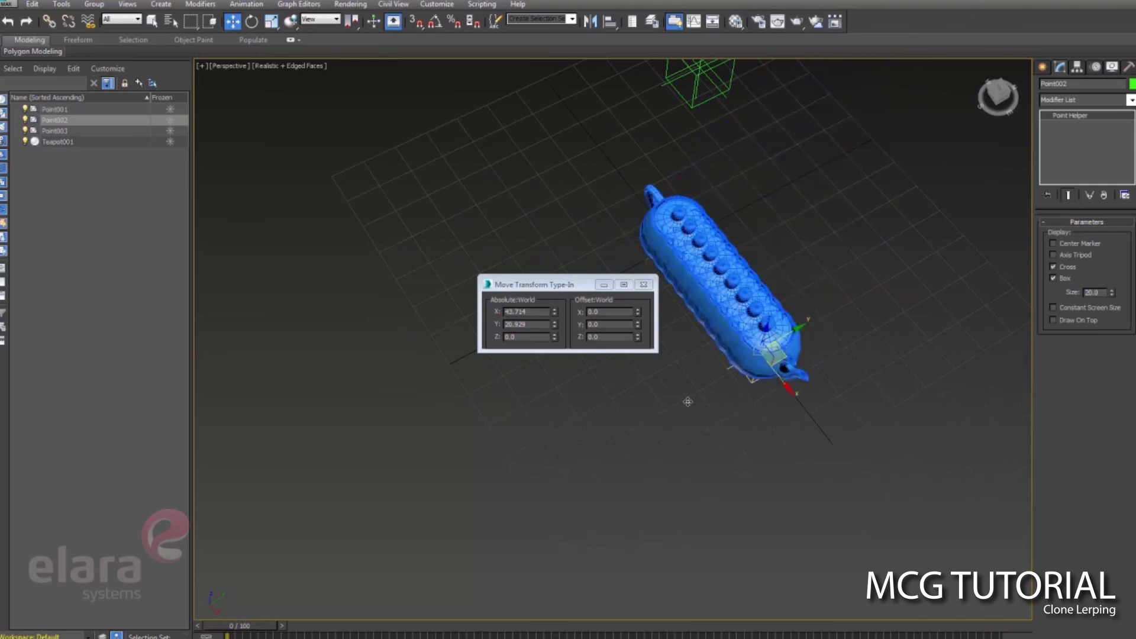
pyautogui.moveTo(687, 402)
pyautogui.mouseDown()
pyautogui.moveTo(453, 509)
pyautogui.moveTo(375, 332)
pyautogui.moveTo(304, 243)
pyautogui.moveTo(872, 143)
pyautogui.moveTo(888, 168)
pyautogui.moveTo(736, 396)
pyautogui.moveTo(393, 462)
pyautogui.moveTo(888, 171)
pyautogui.moveTo(917, 178)
pyautogui.moveTo(1006, 319)
pyautogui.moveTo(911, 577)
pyautogui.mouseUp()
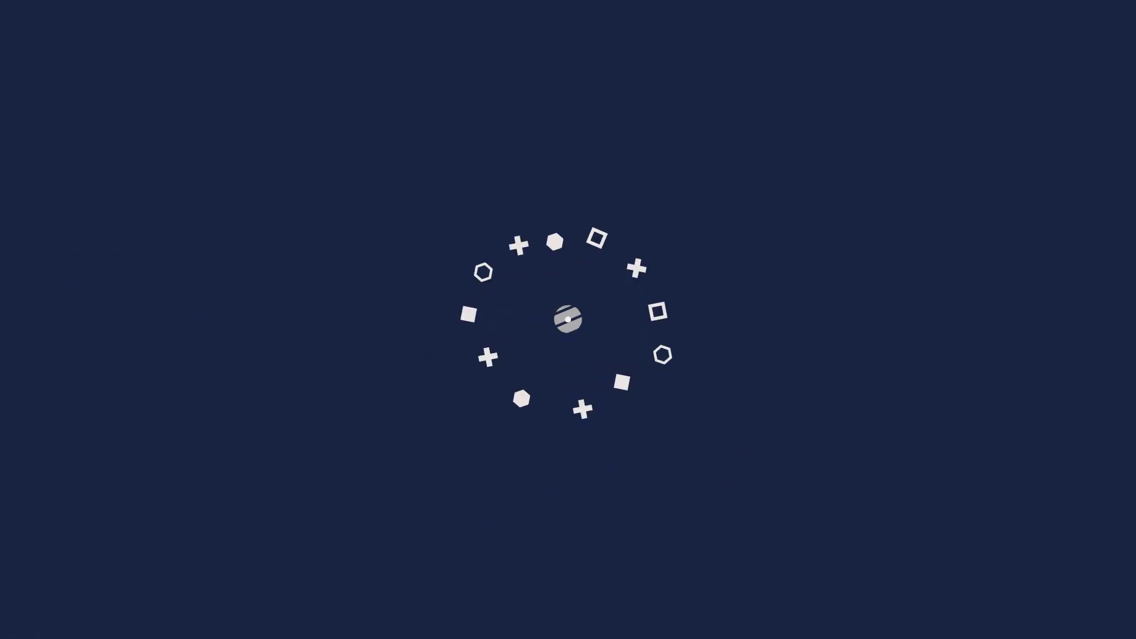